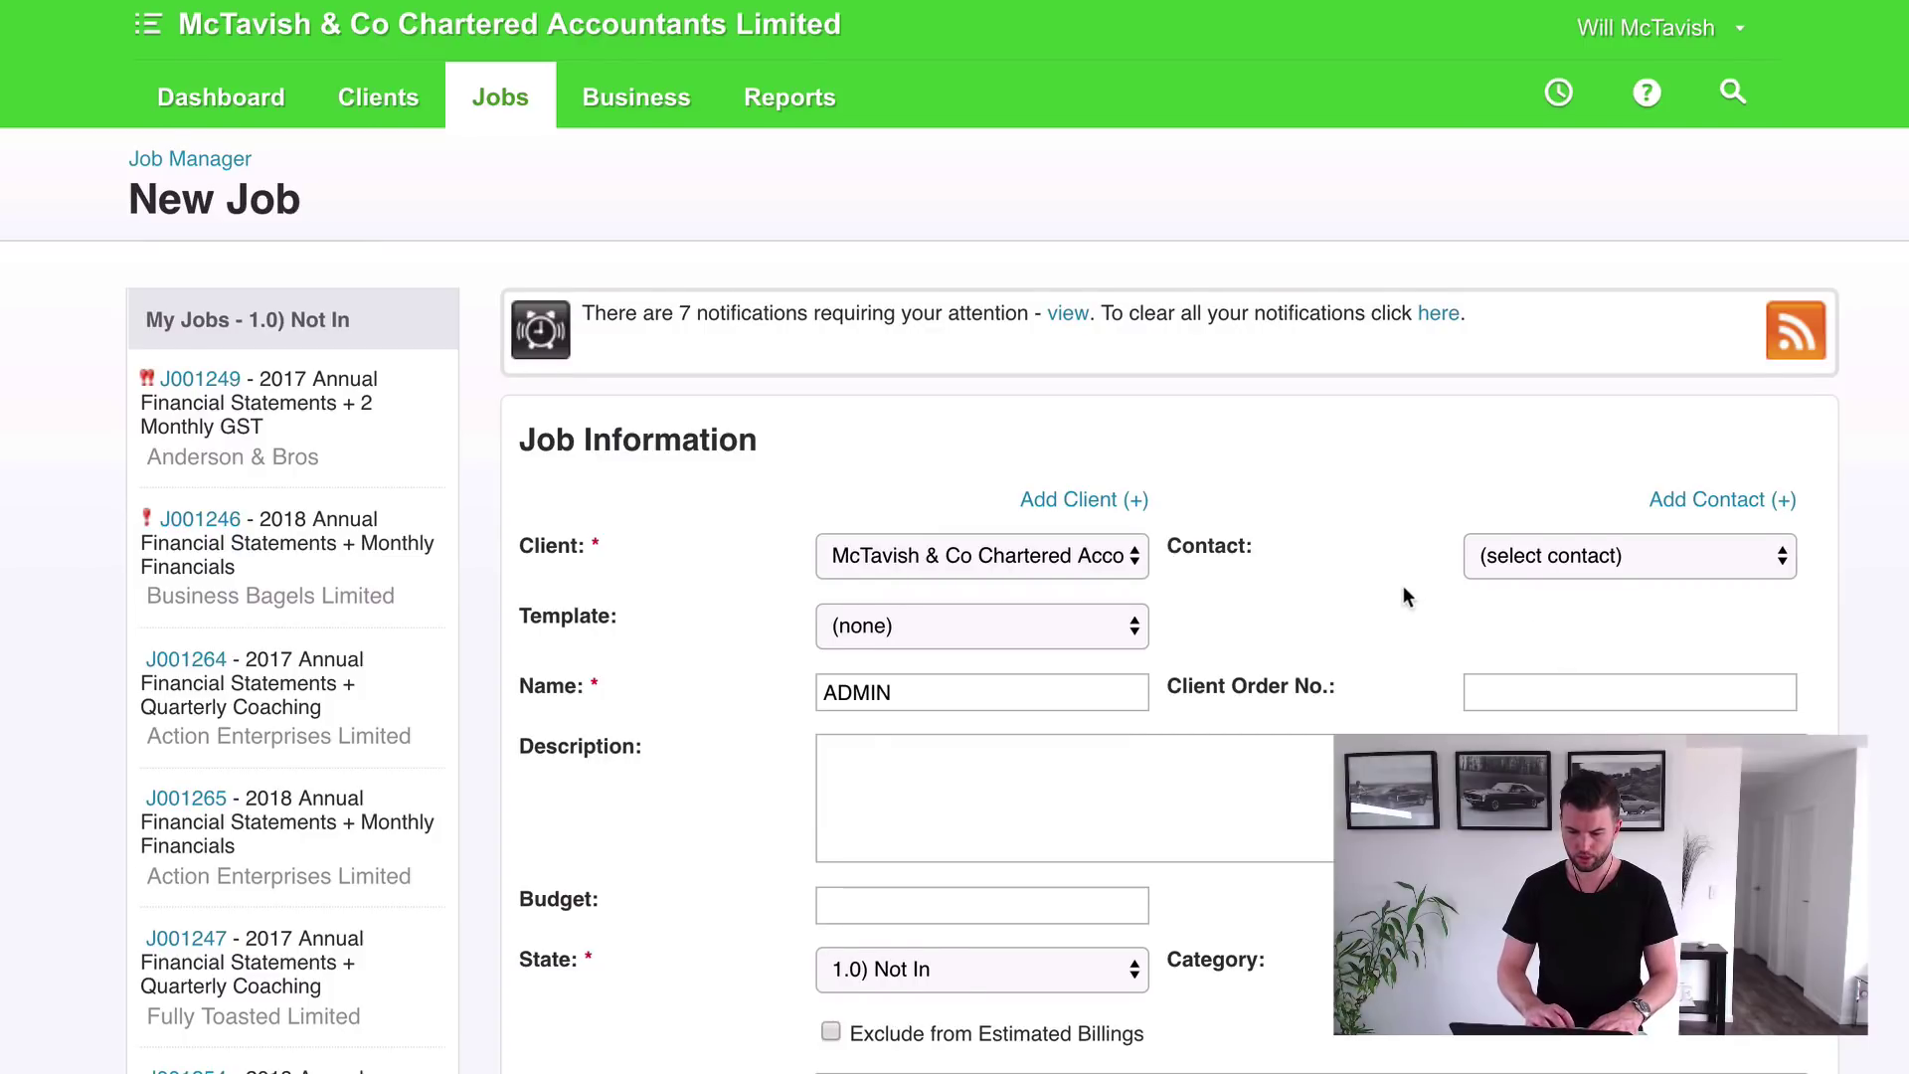
- Set the state of the new ADMIN job to 3.0) Internal
scroll(1404, 584, "down", 4)
left_click(1094, 622)
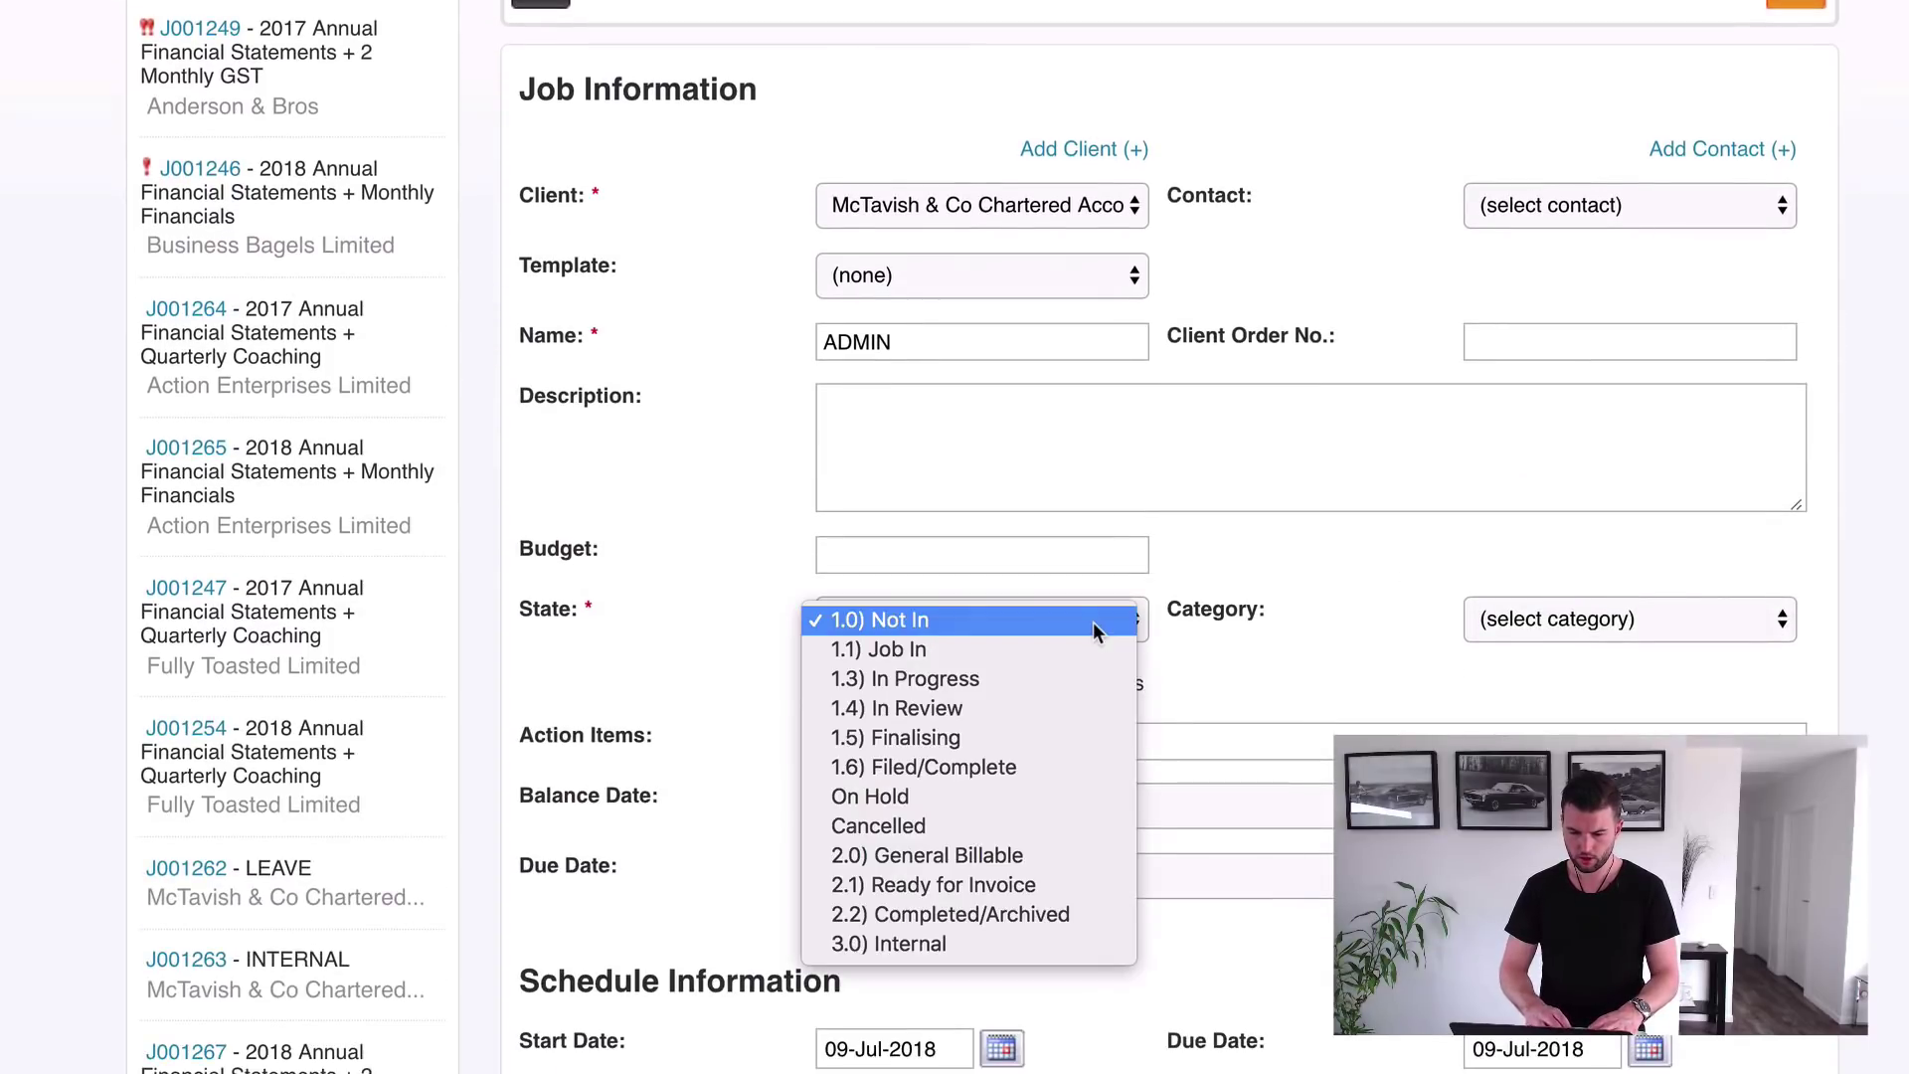
left_click(971, 947)
- Set the ADMIN job's scheduled start date to 01-Jan-2018
scroll(1263, 660, "down", 1)
scroll(1265, 667, "down", 5)
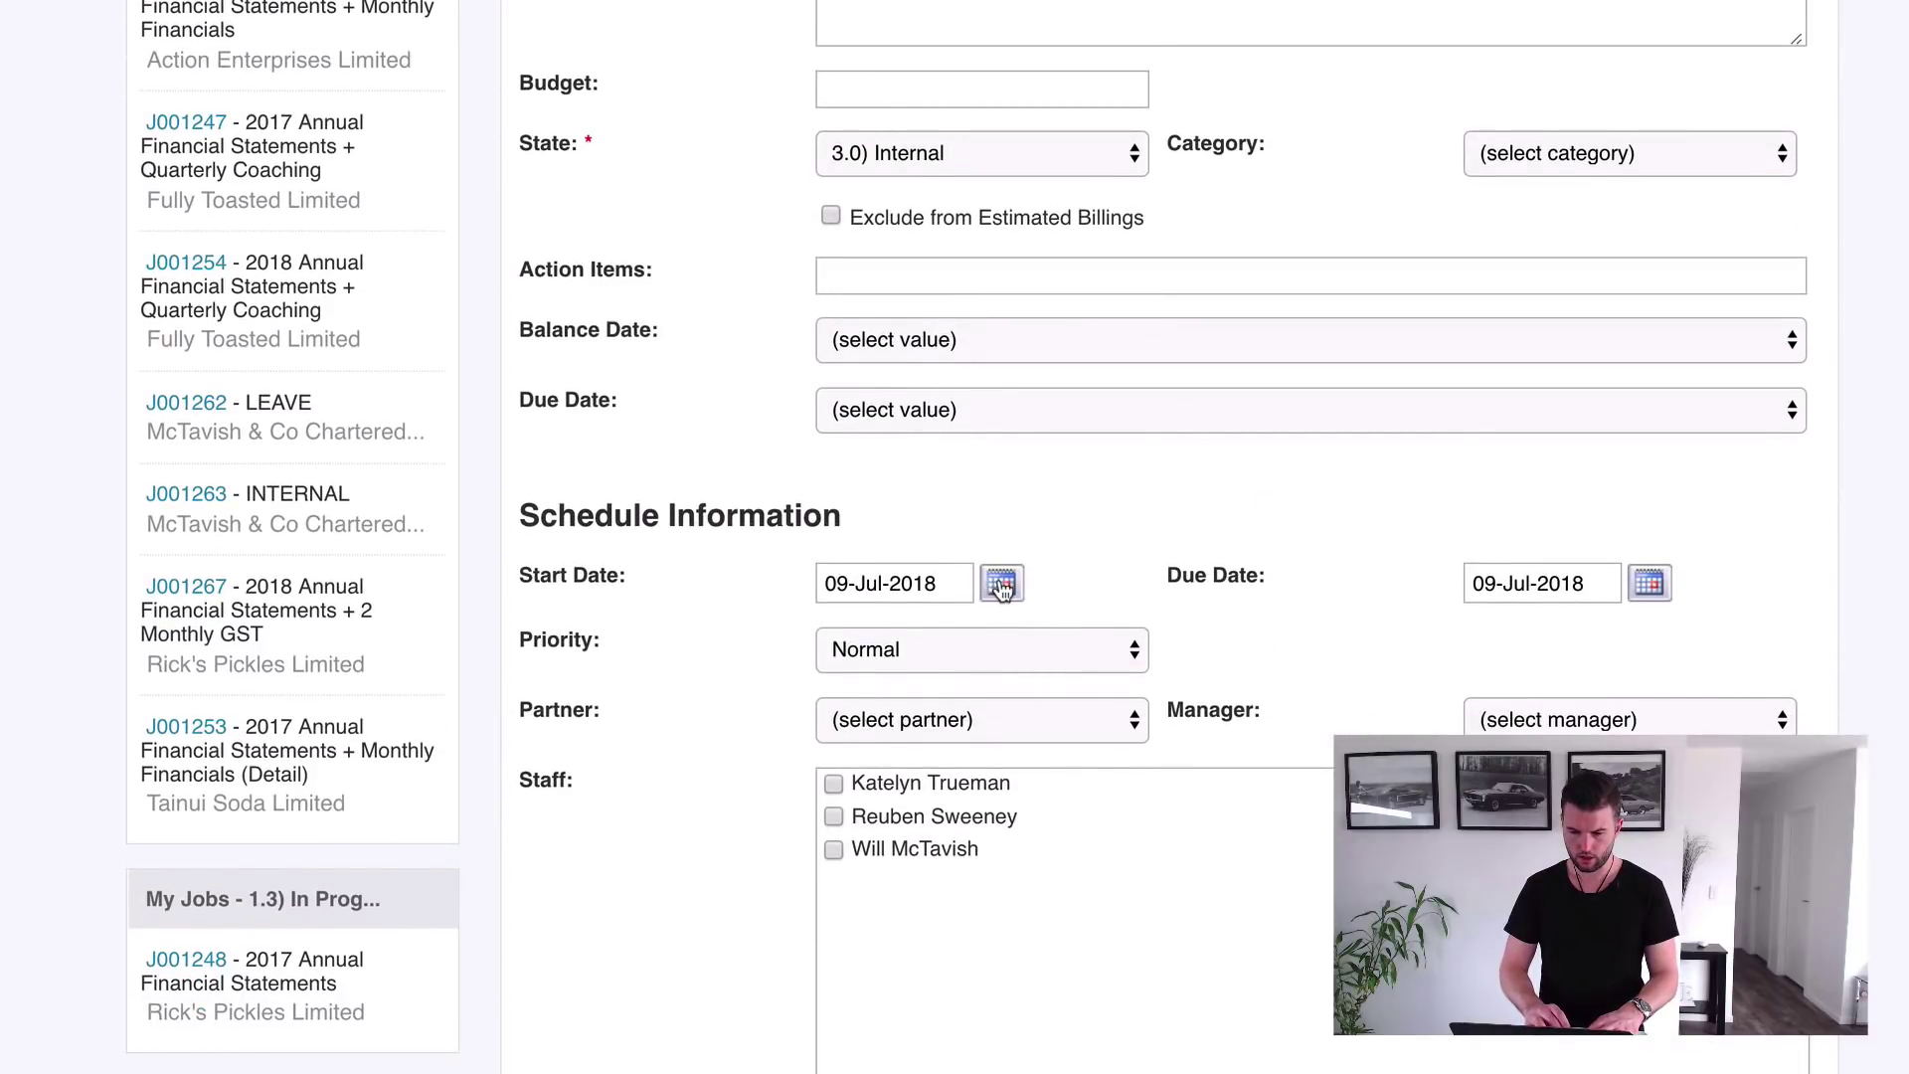
left_click(1001, 586)
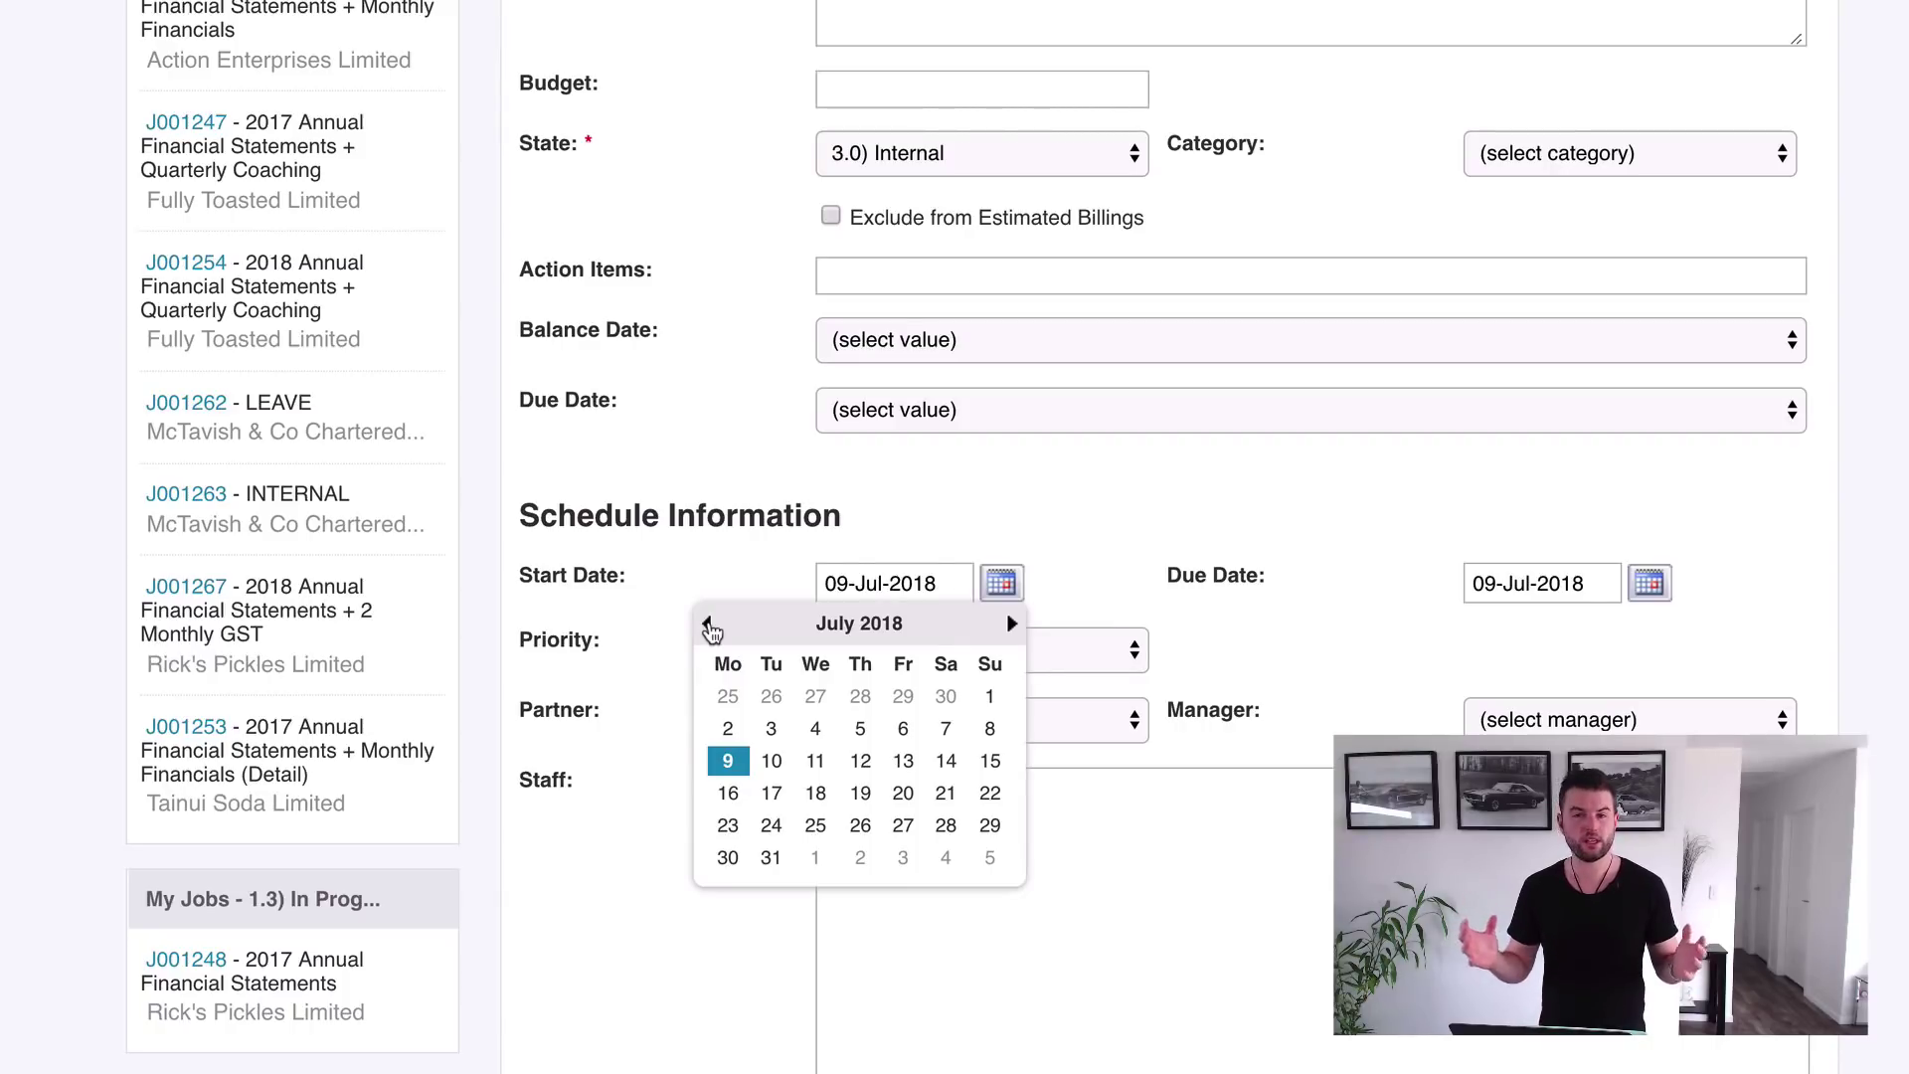
left_click(709, 624)
left_click(708, 624)
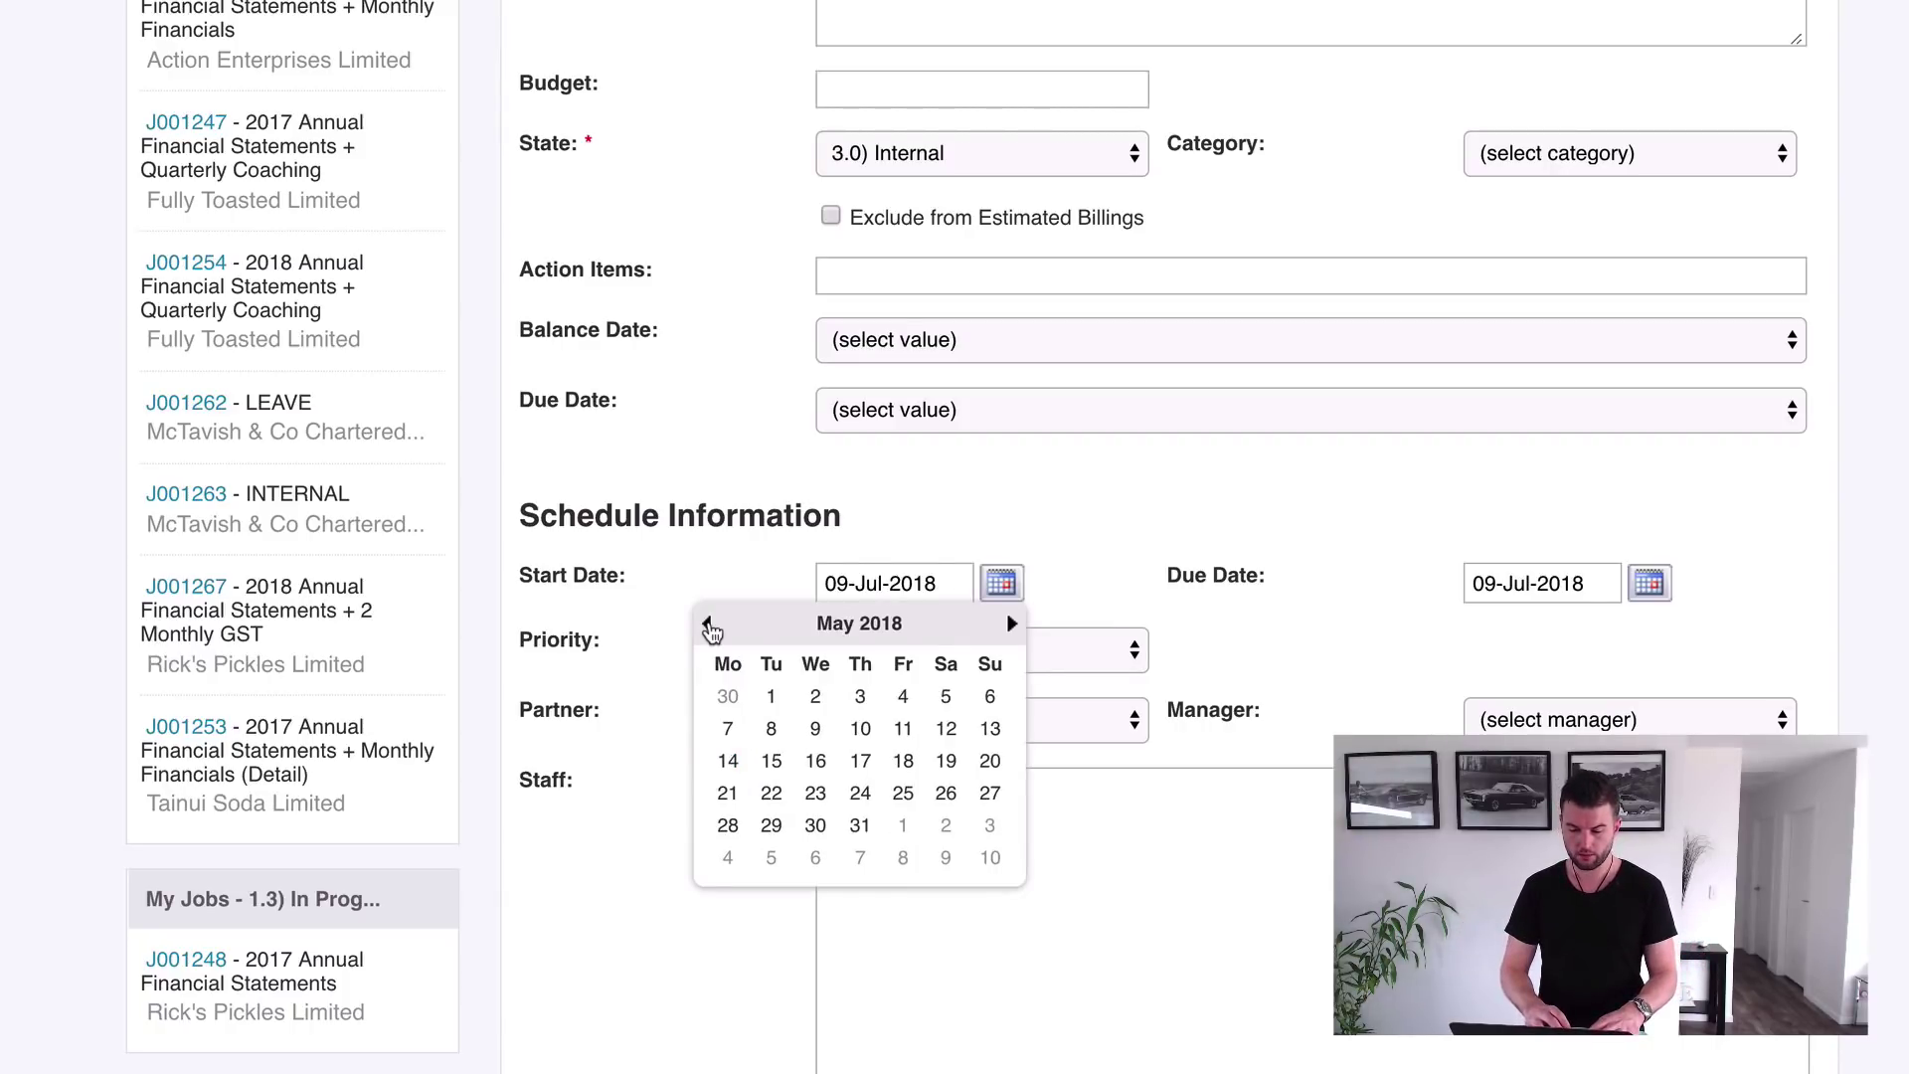
left_click(708, 625)
left_click(708, 624)
left_click(708, 624)
left_click(708, 624)
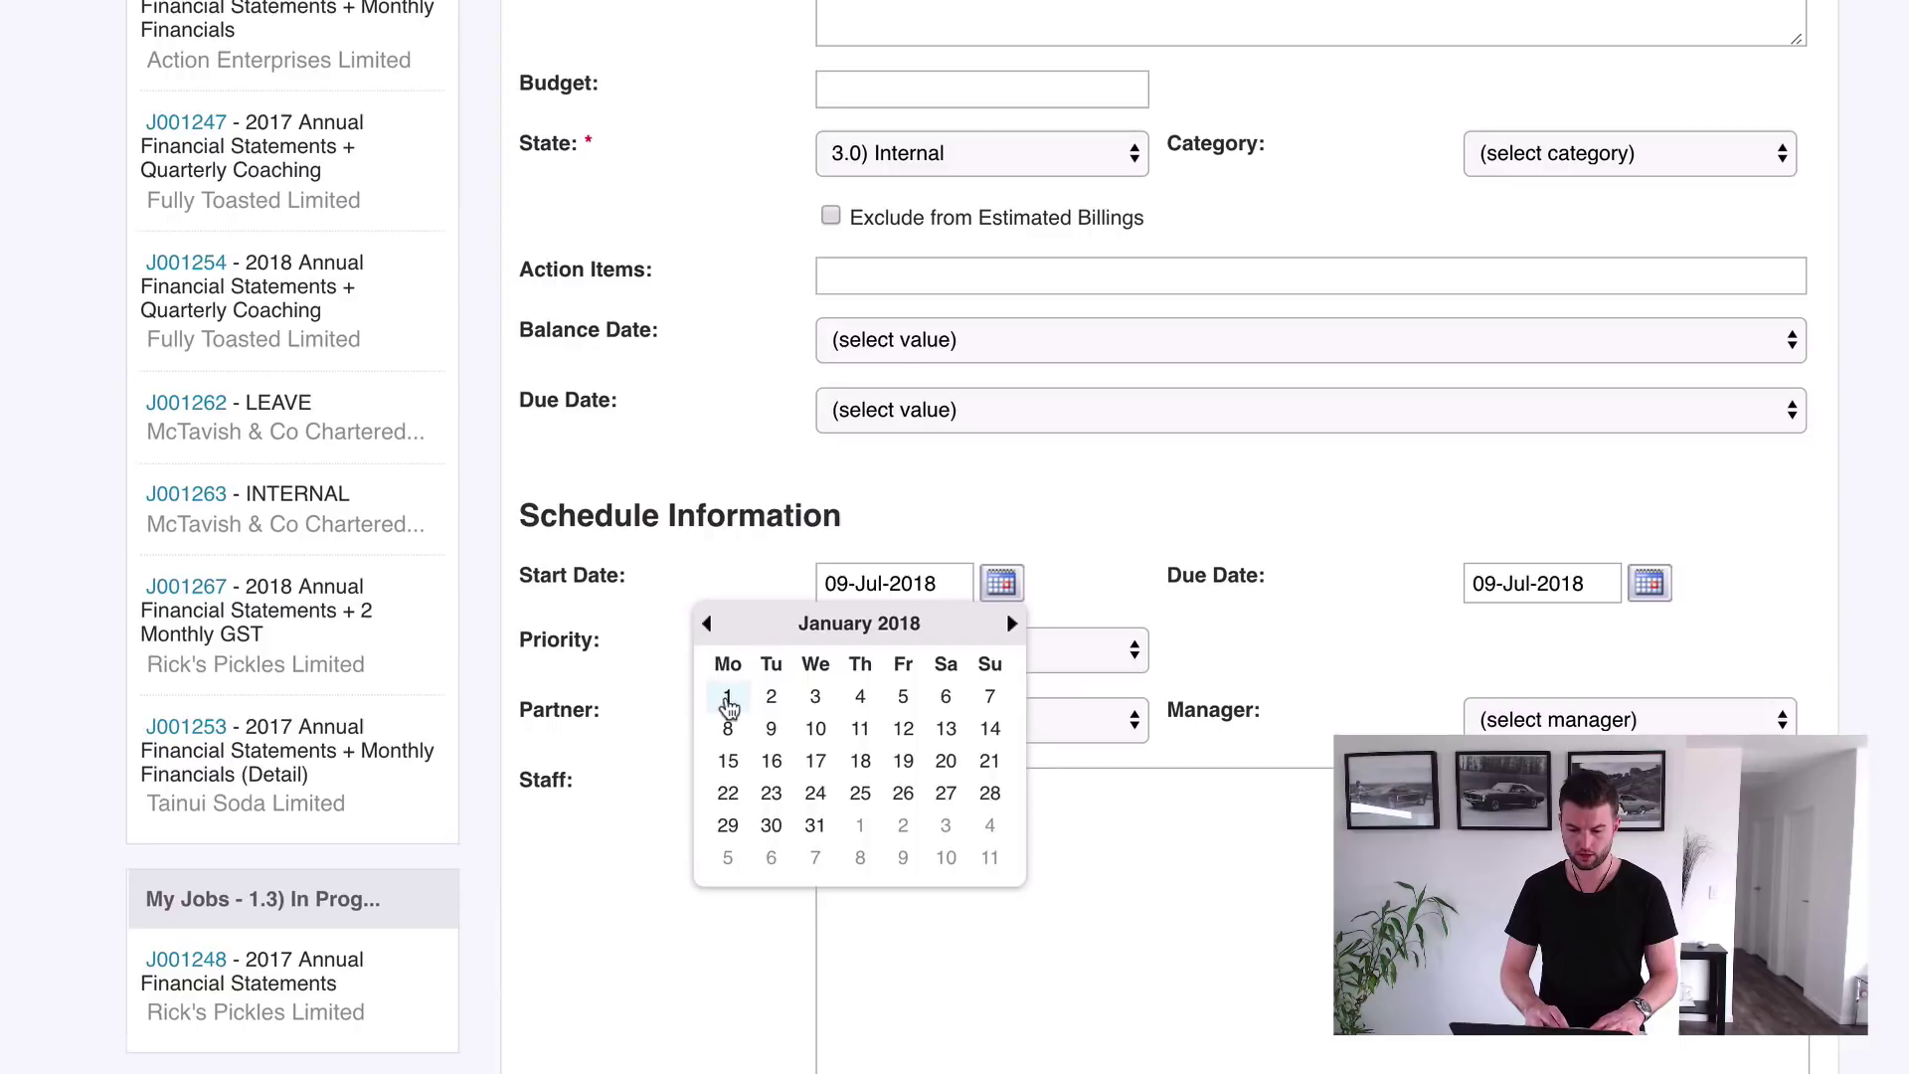
left_click(728, 699)
- Set the ADMIN job's scheduled due date to 31-Dec-2018
left_click(1667, 593)
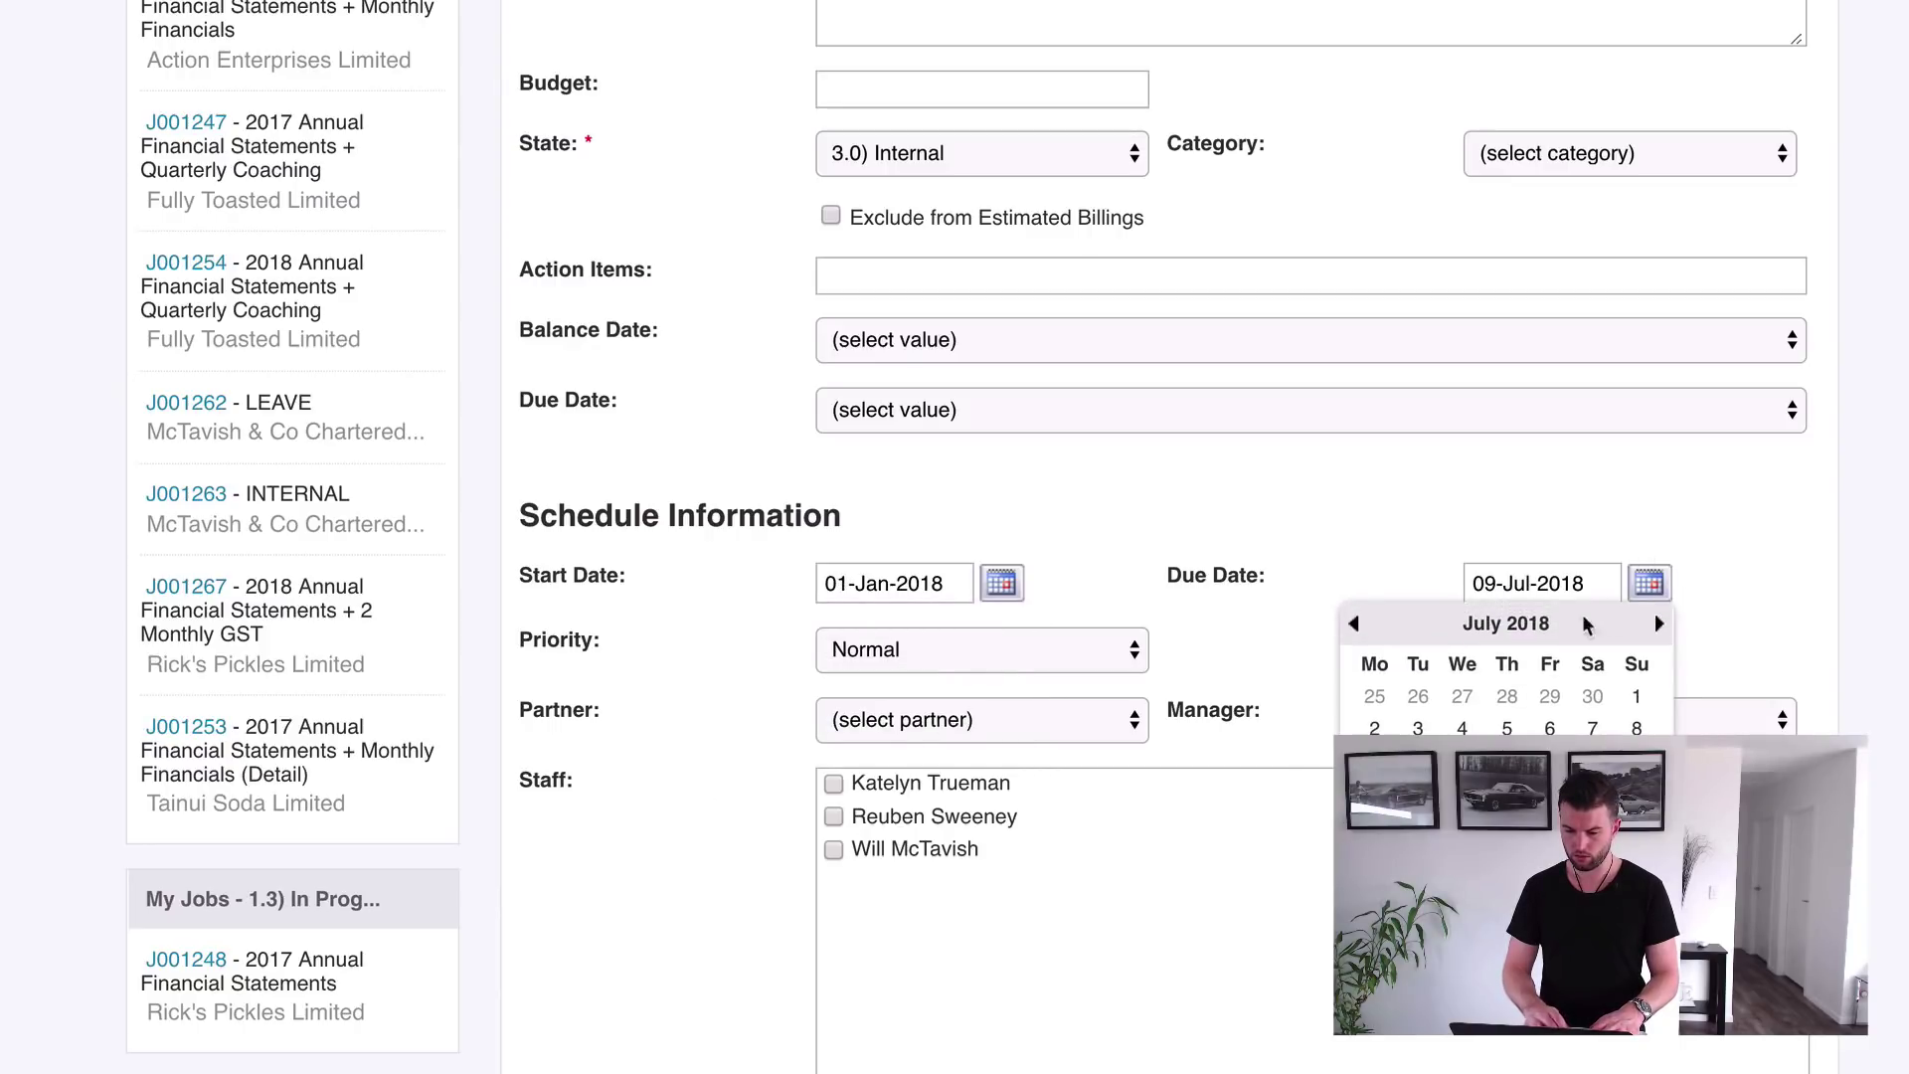
left_click(1659, 625)
left_click(1659, 625)
left_click(1659, 625)
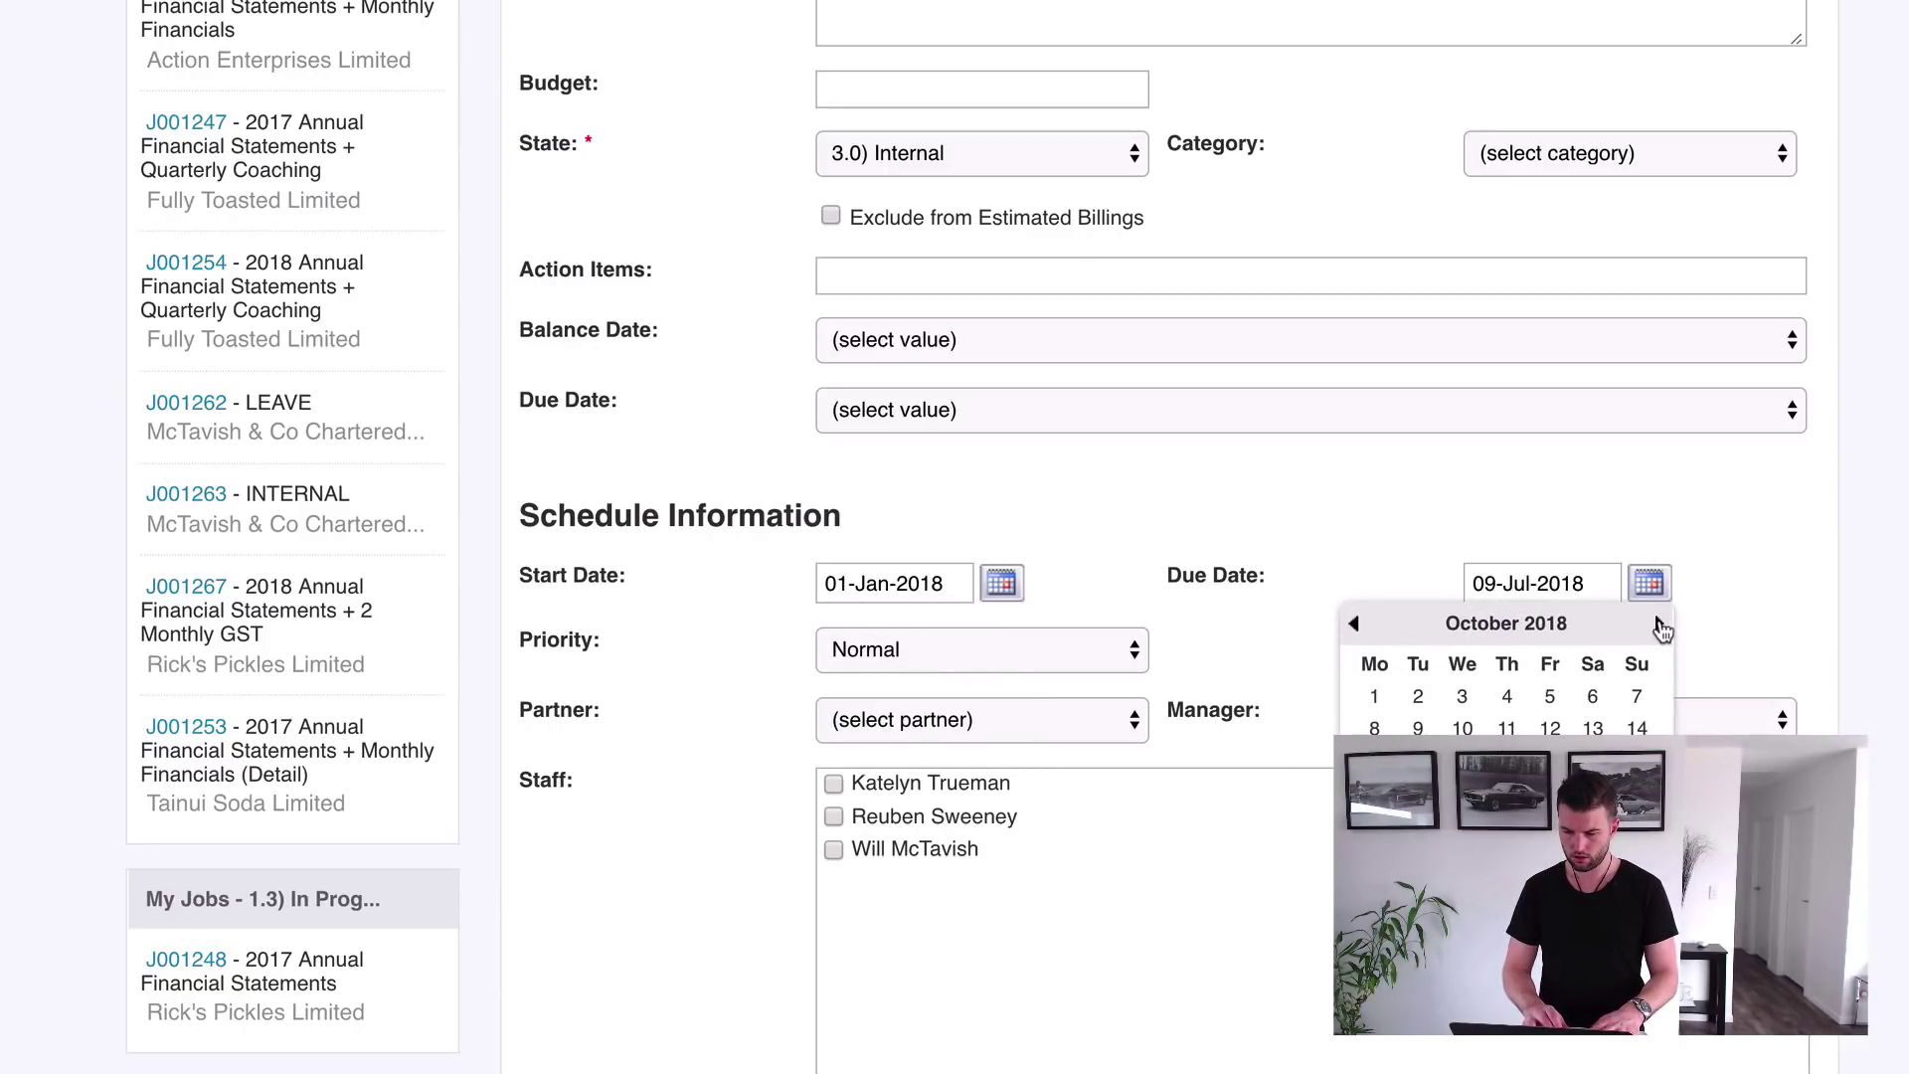
left_click(1659, 625)
left_click(1659, 625)
left_click(1374, 855)
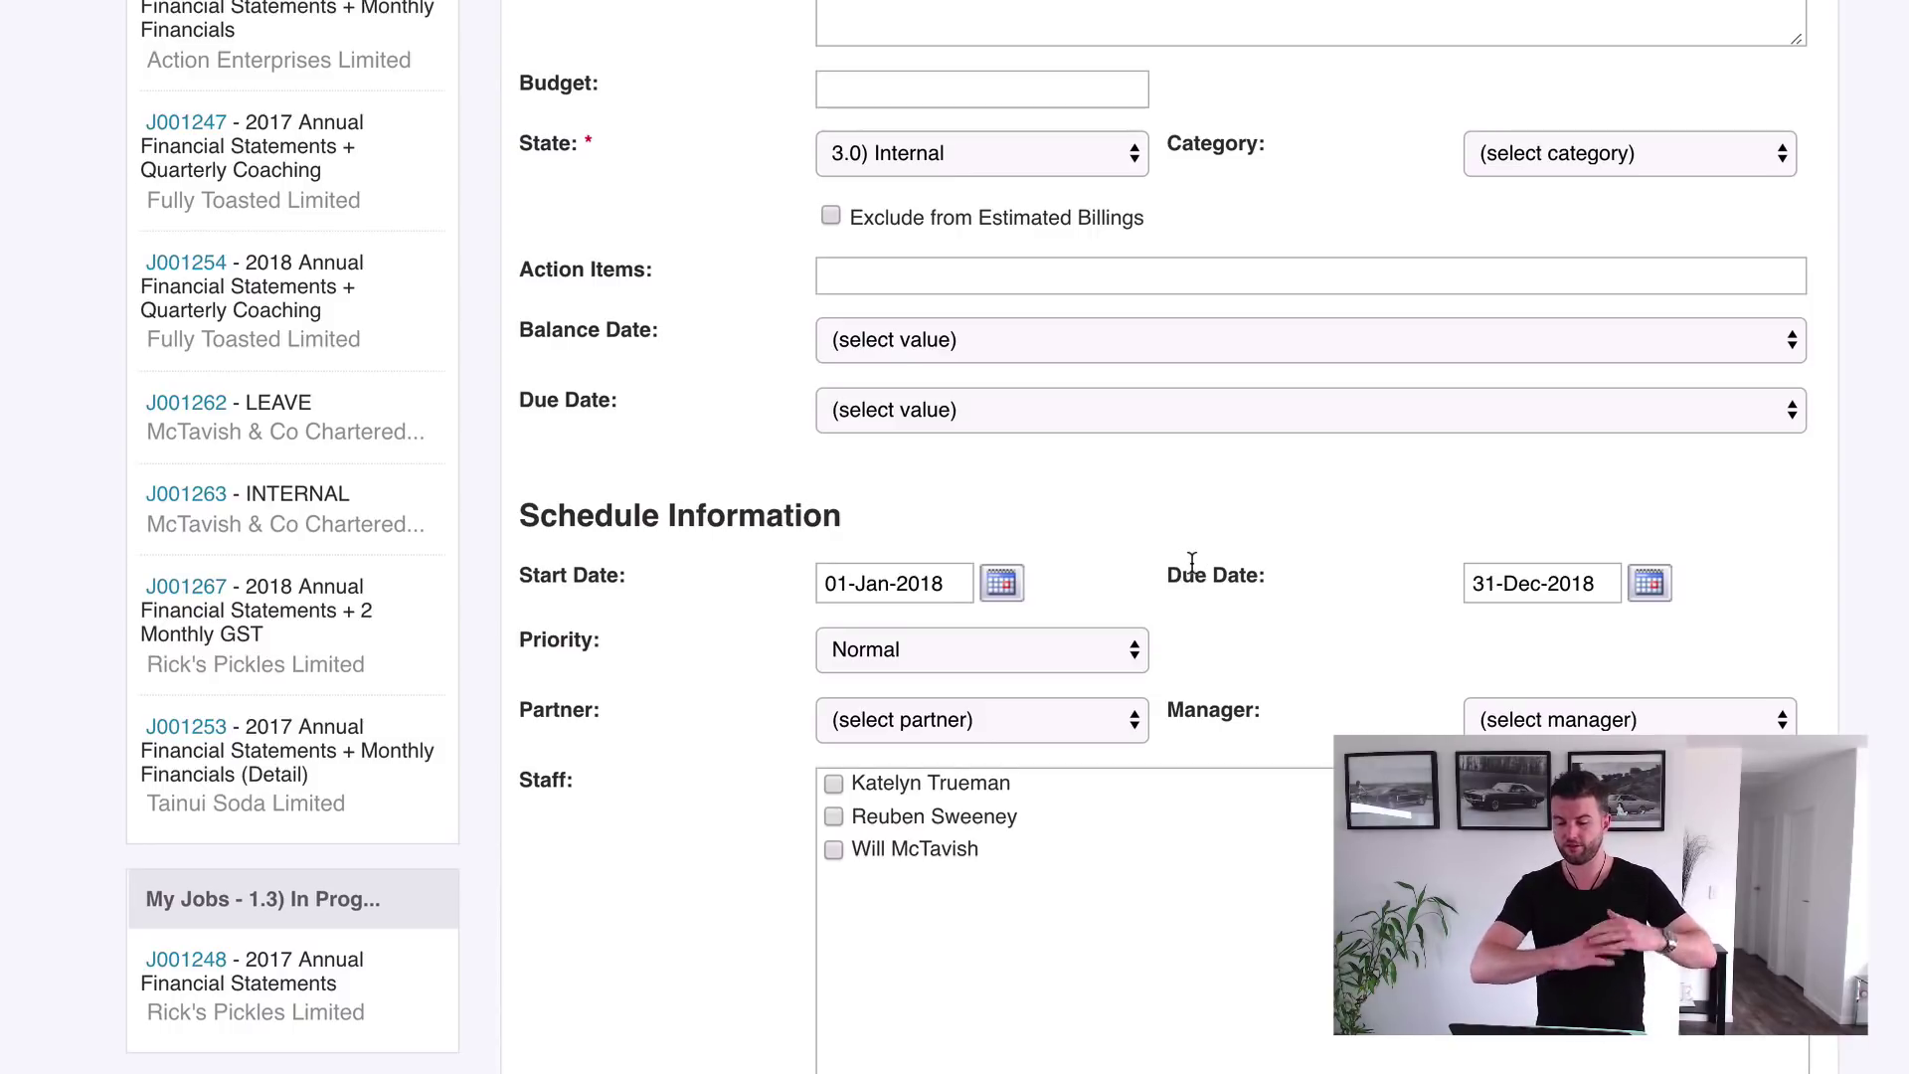
- Assign all three staff members to the ADMIN job and save it
scroll(1183, 560, "down", 3)
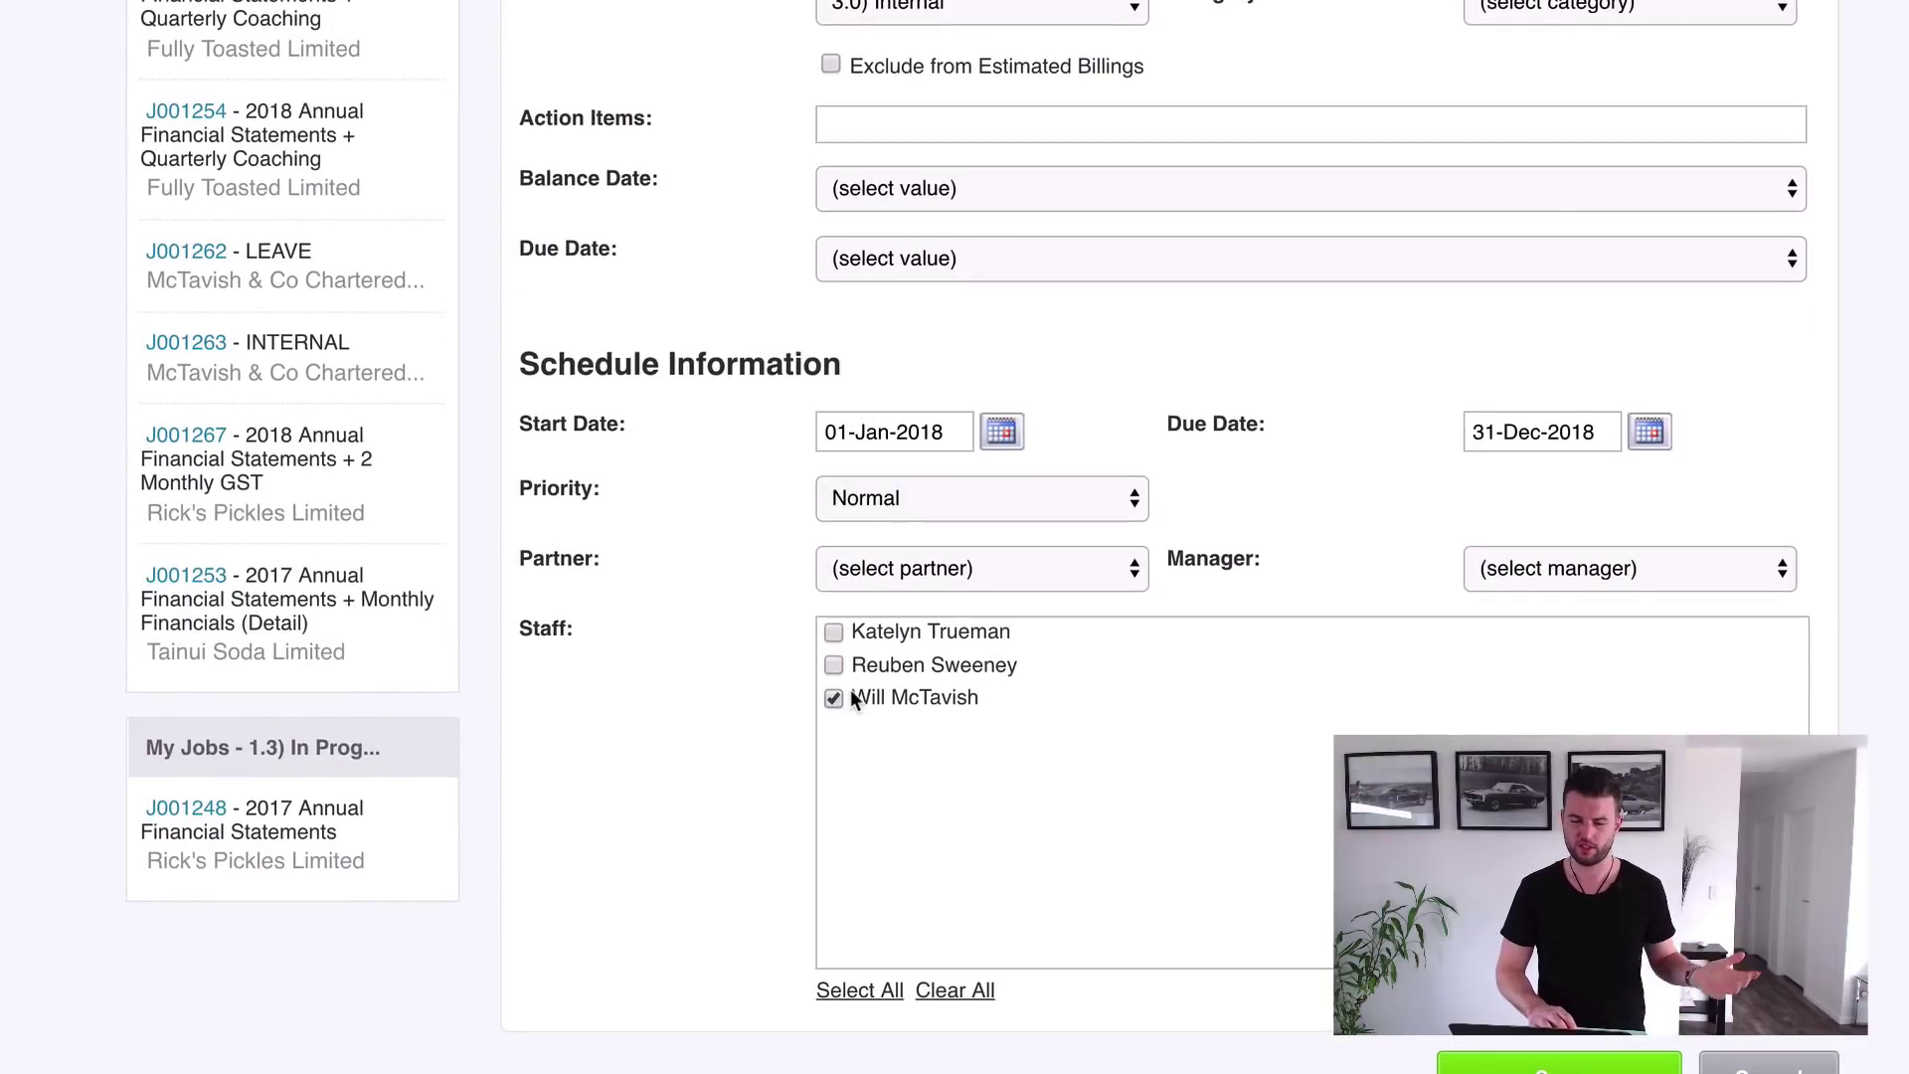
left_click(862, 665)
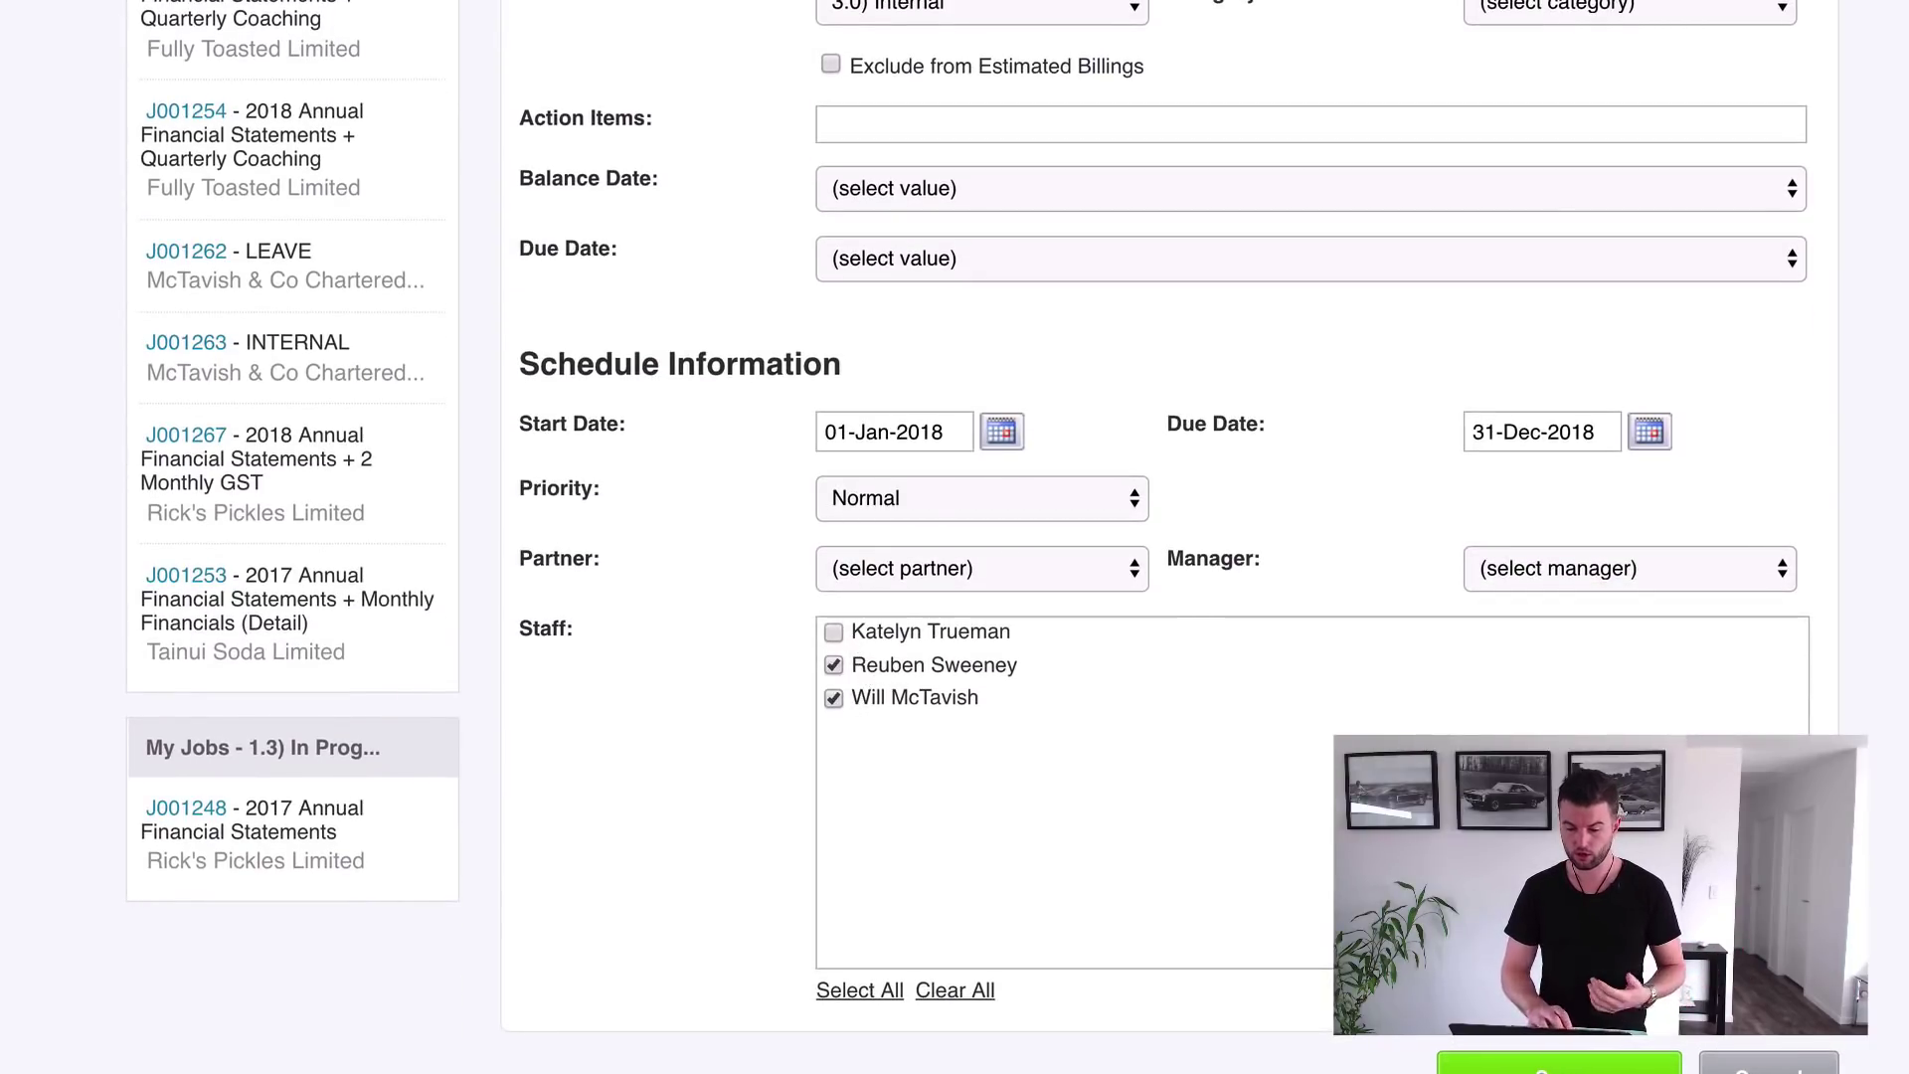
left_click(834, 632)
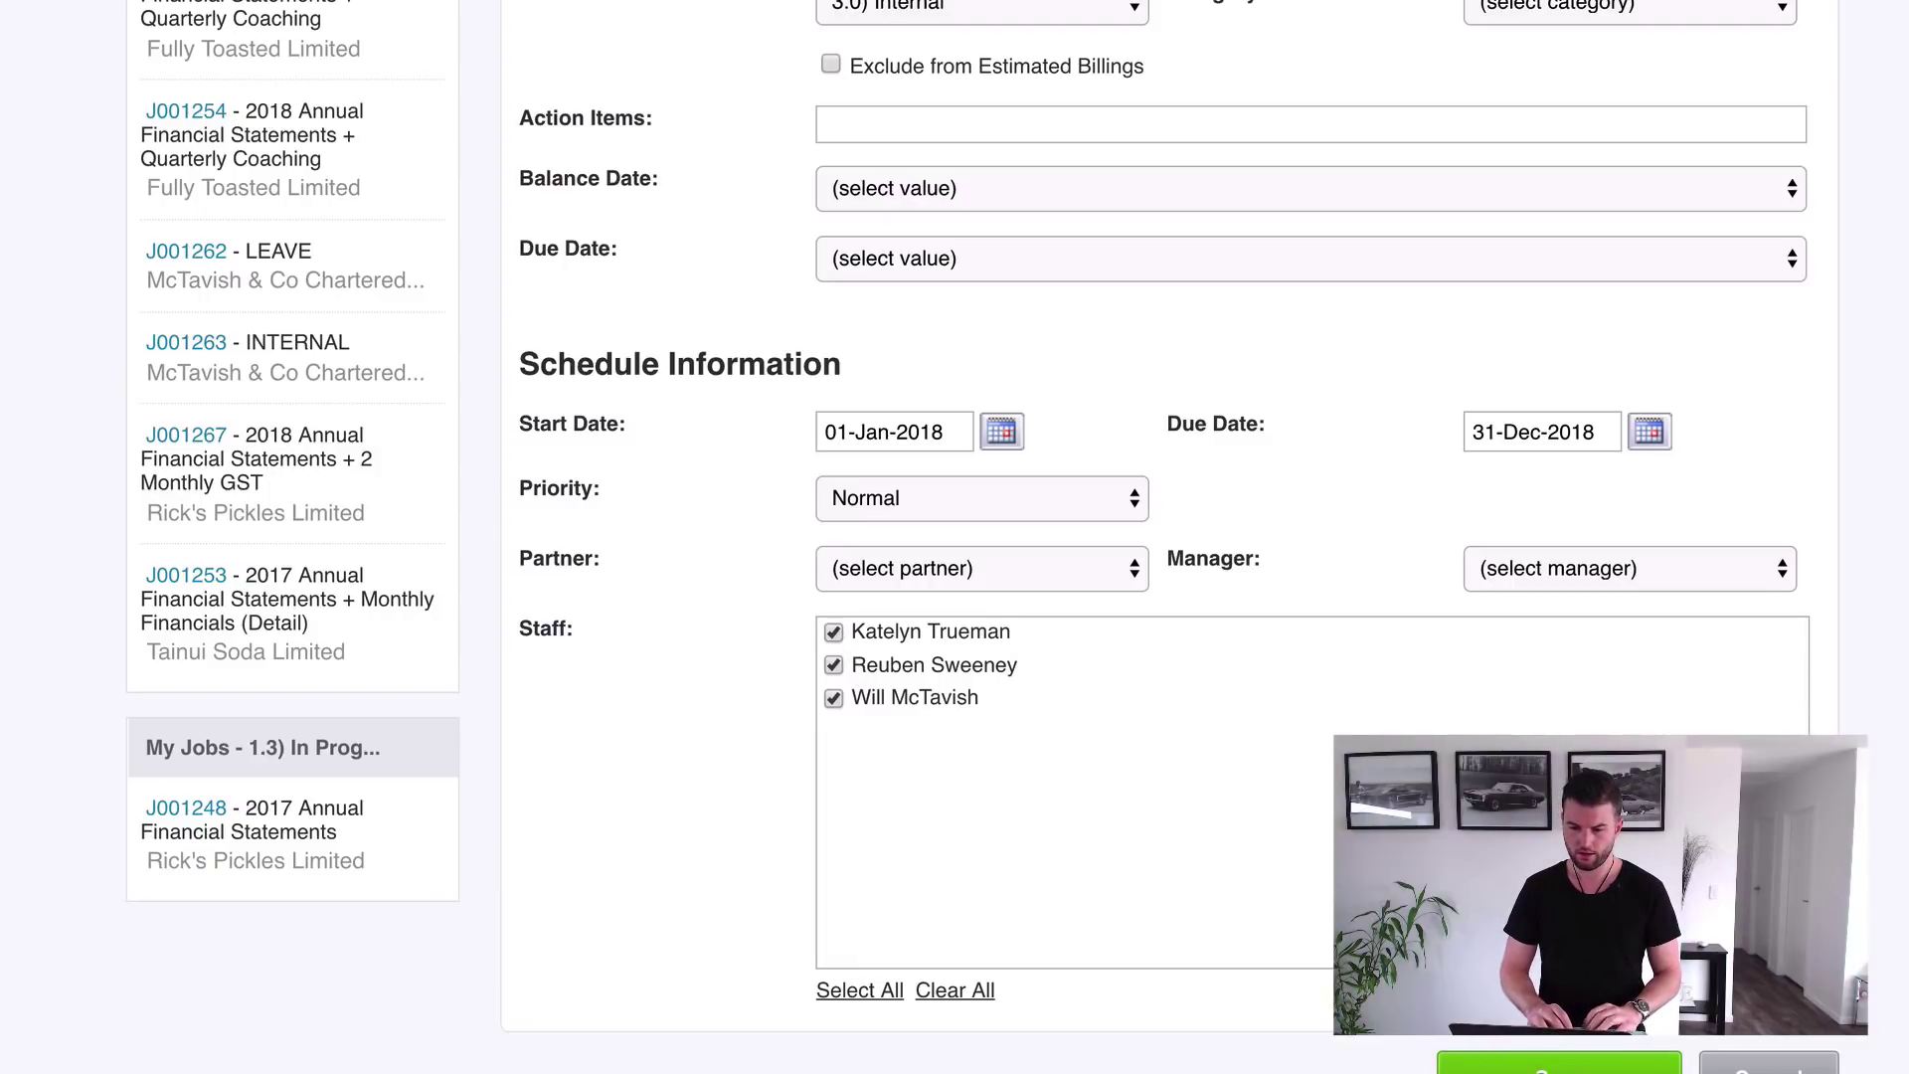
key("Return")
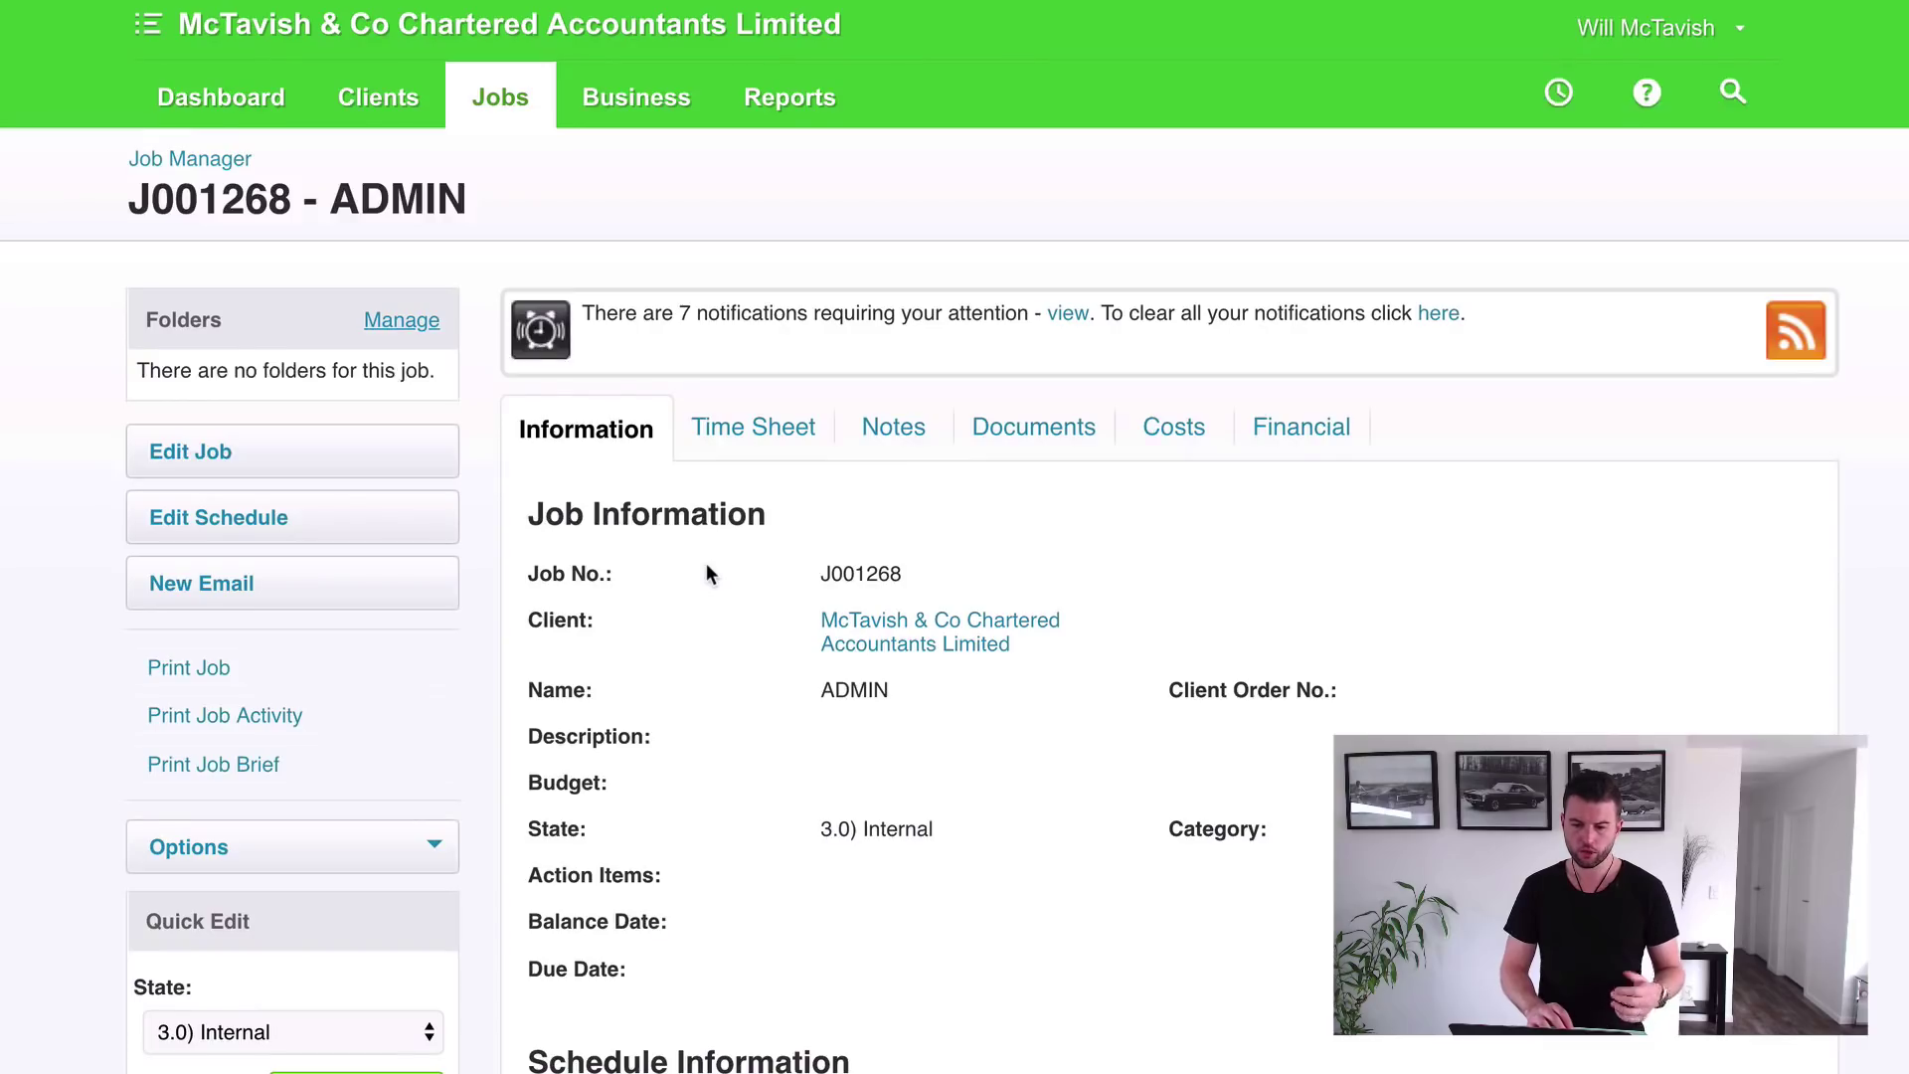
- Add a non-billable Administration task to the ADMIN job and save the task
scroll(706, 575, "down", 13)
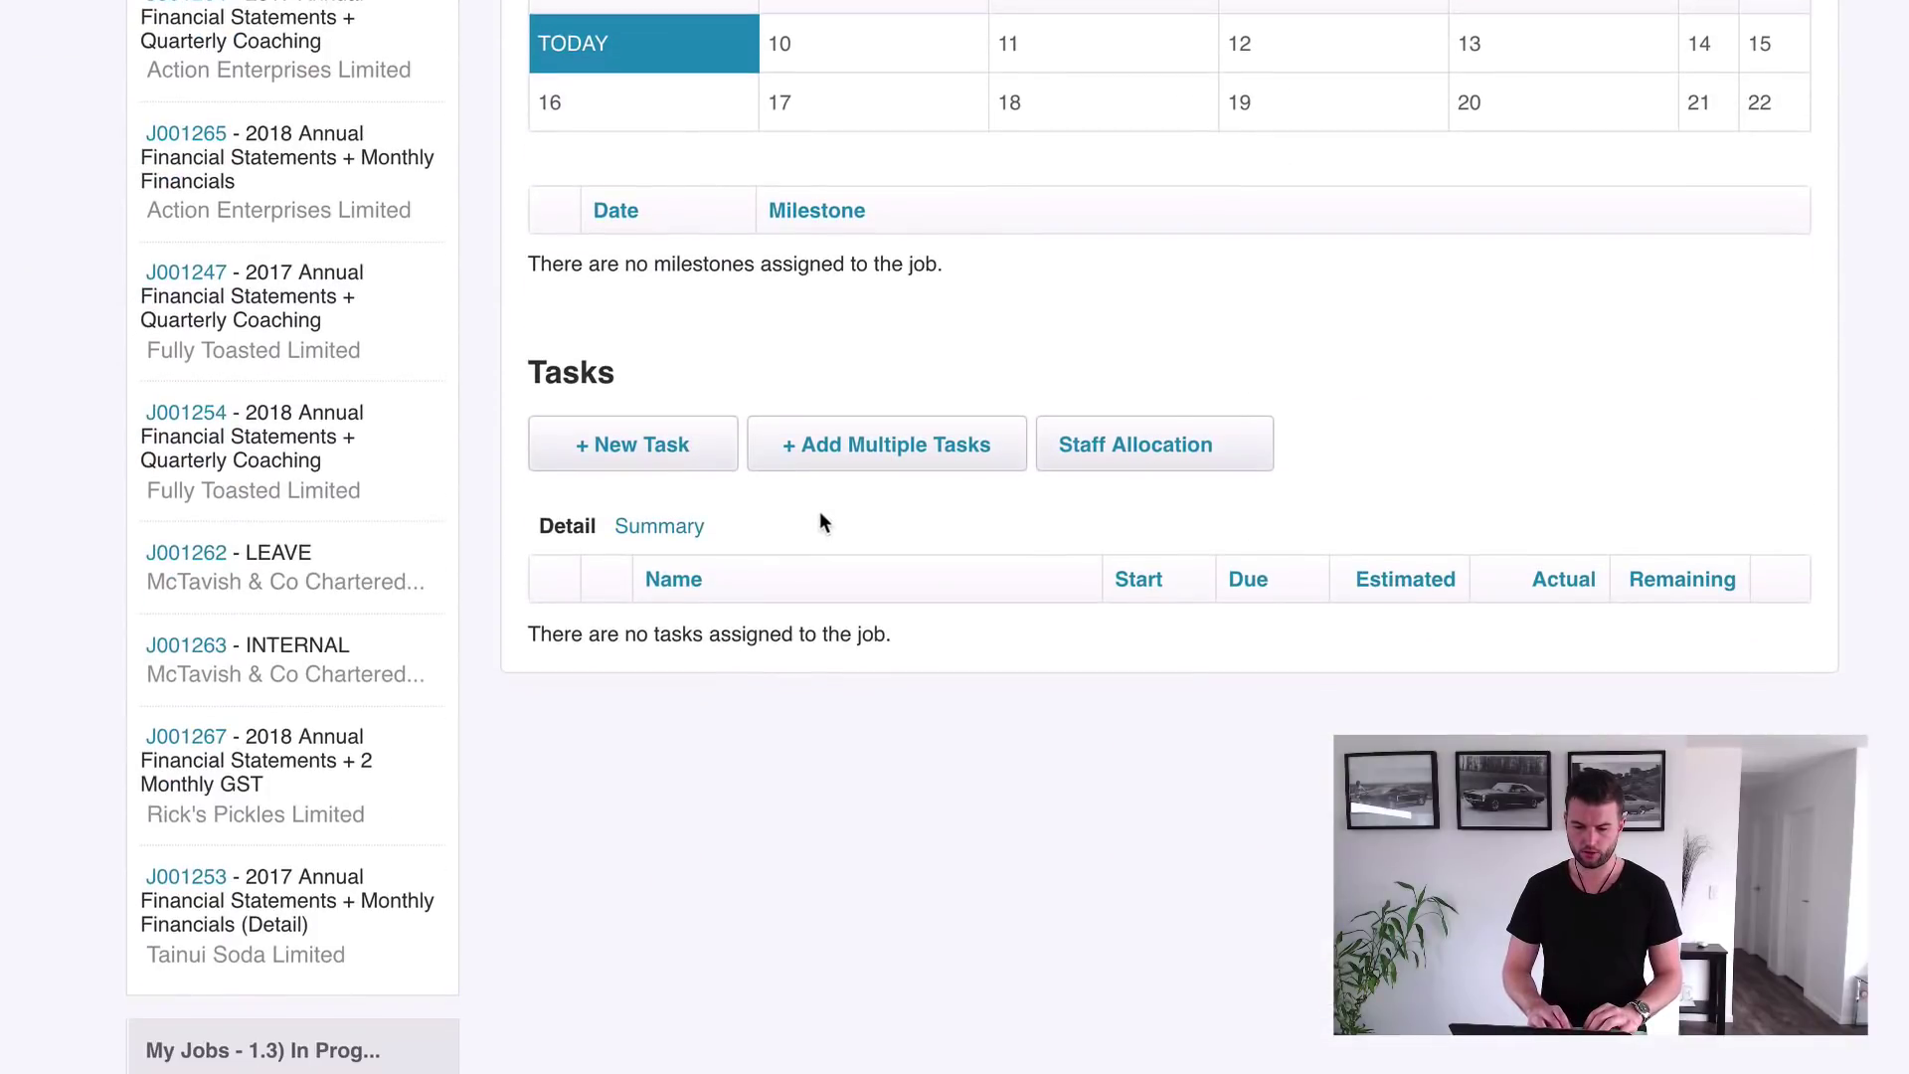
left_click(648, 459)
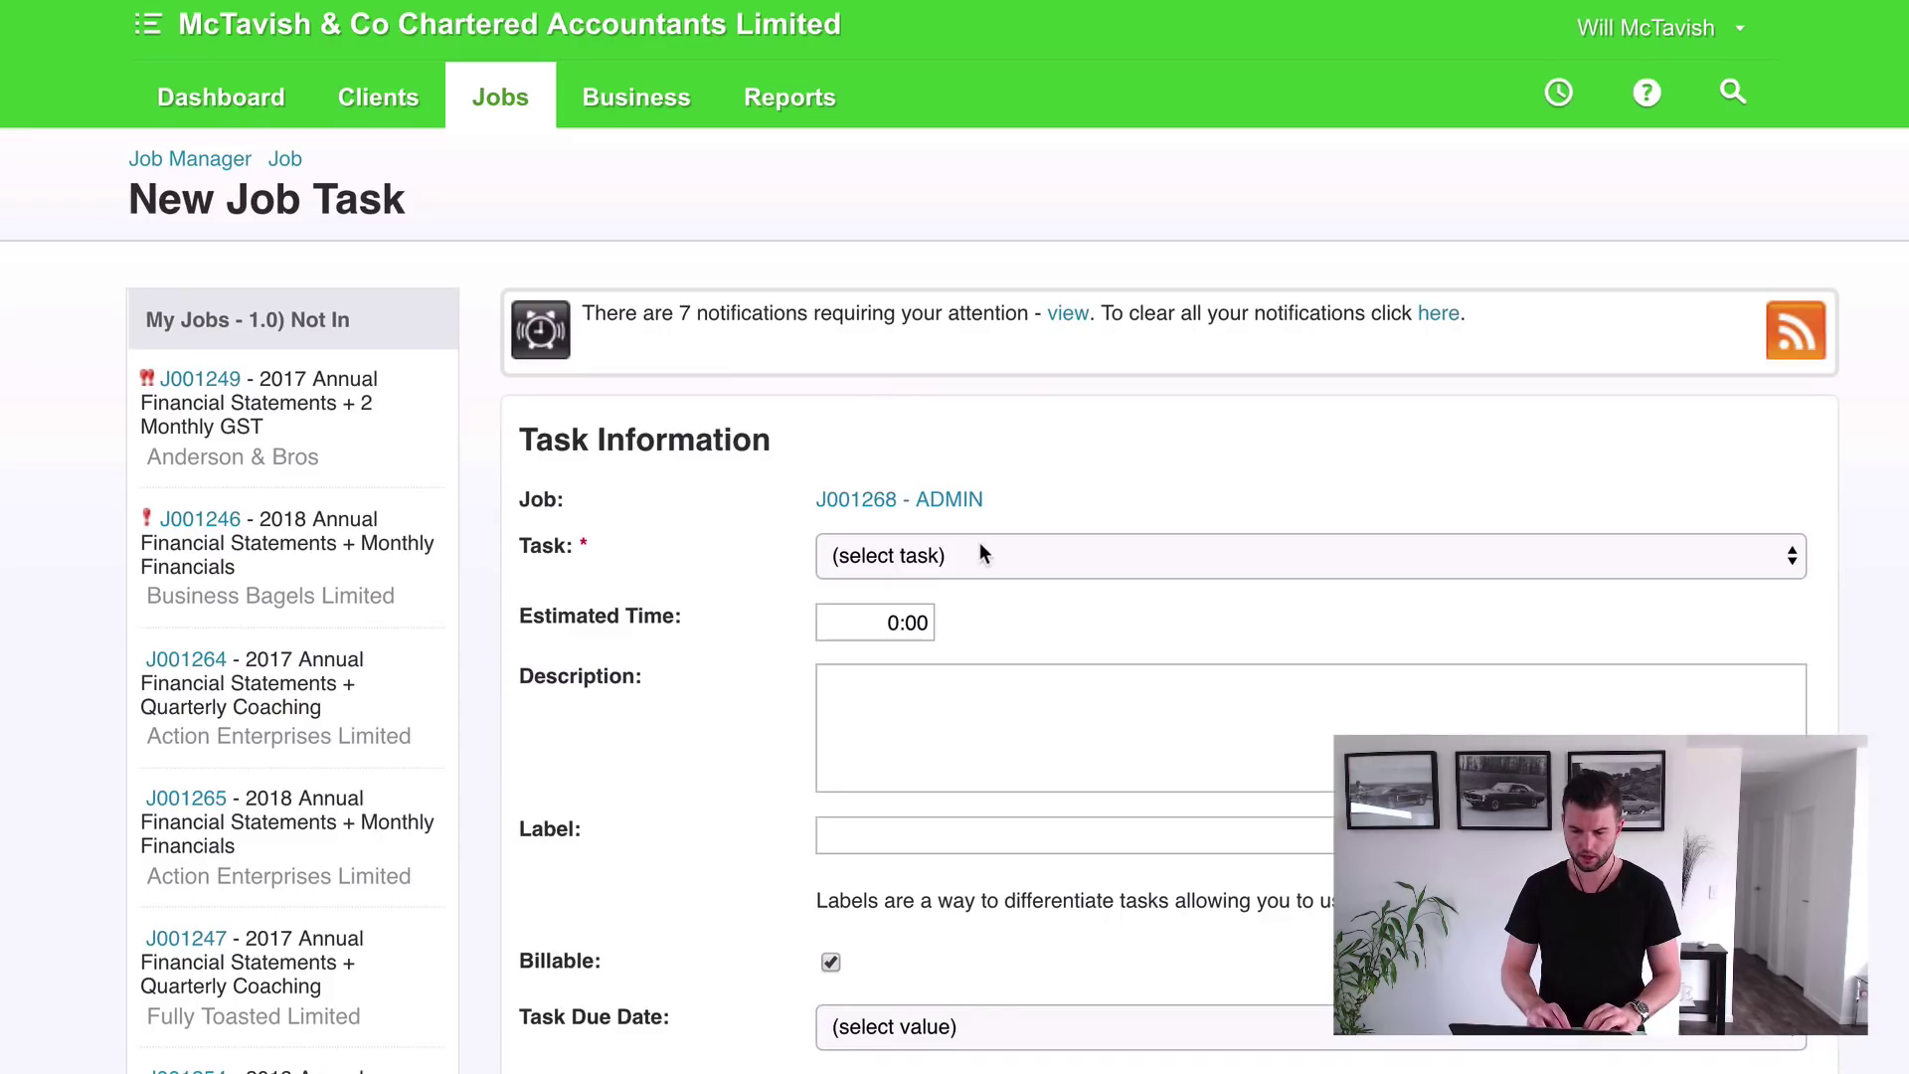
left_click(980, 546)
left_click(985, 582)
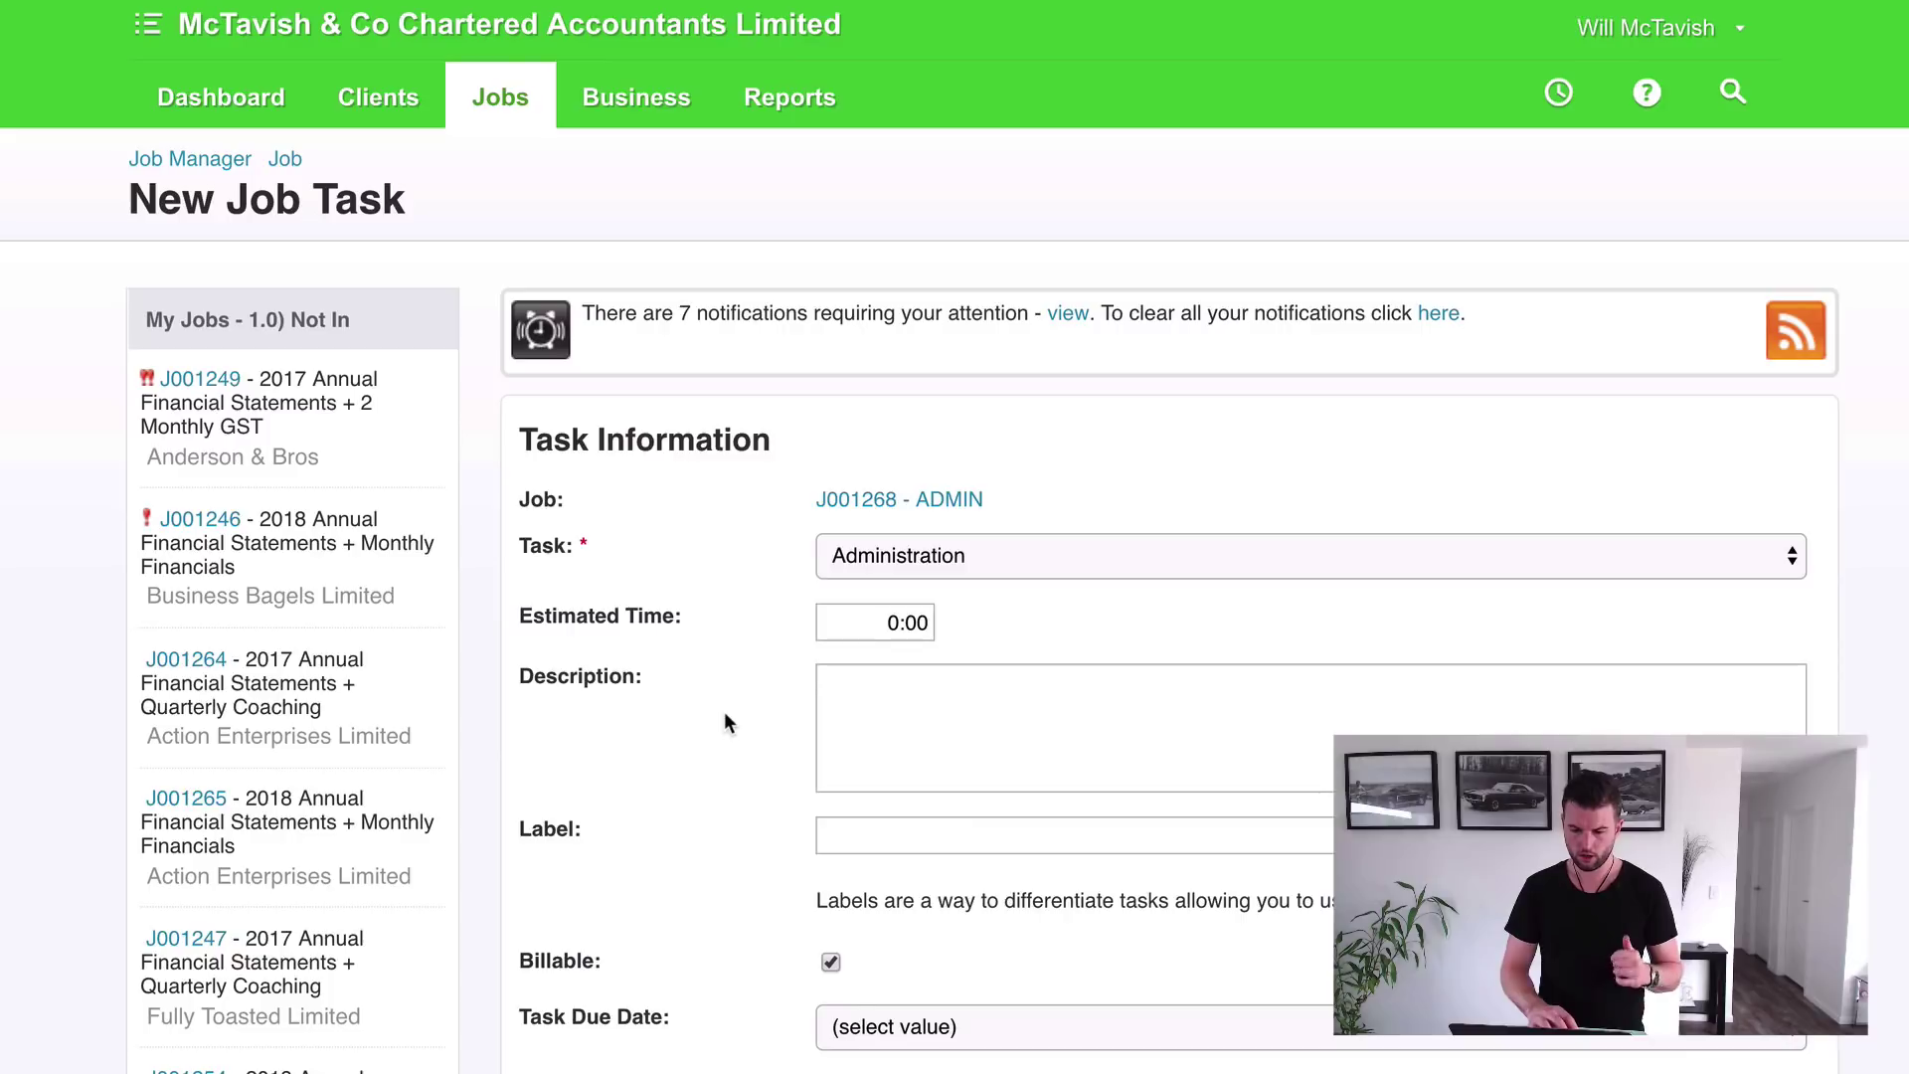
scroll(724, 712, "down", 3)
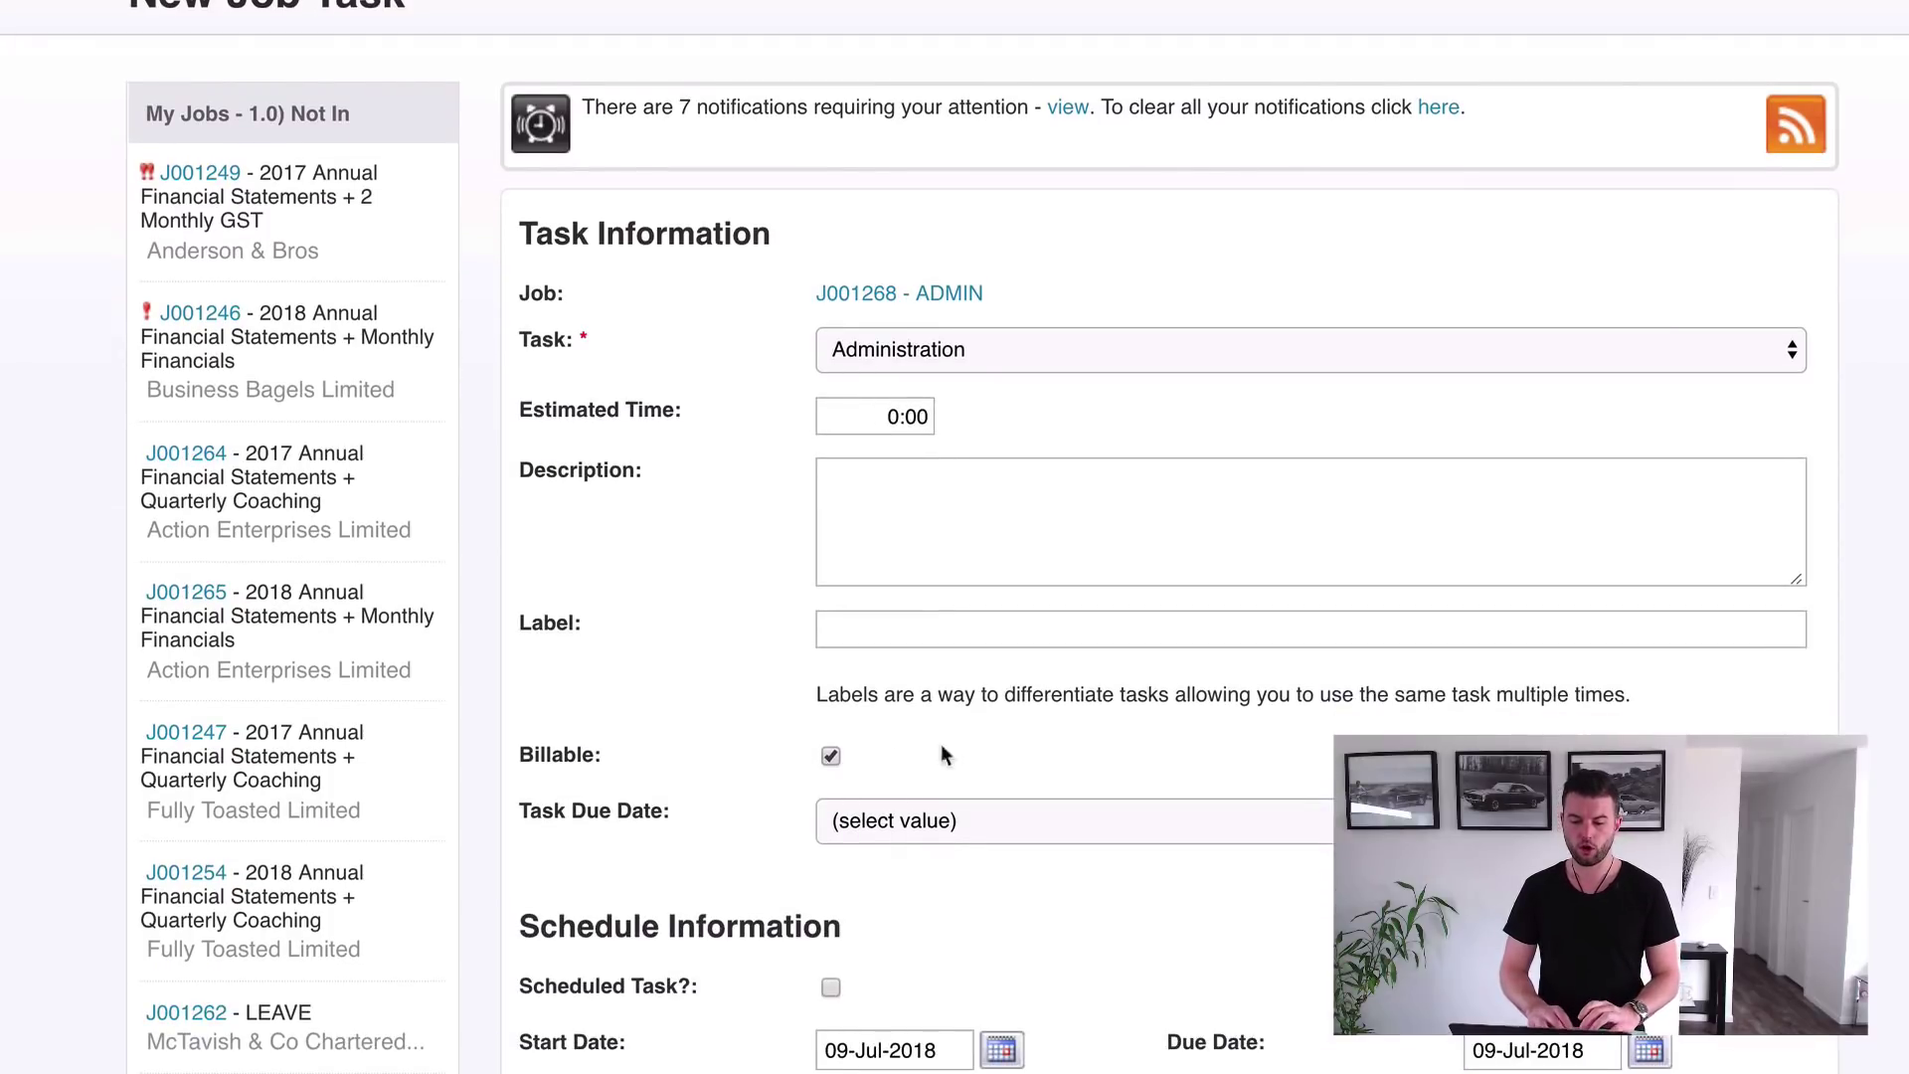
scroll(1364, 714, "down", 6)
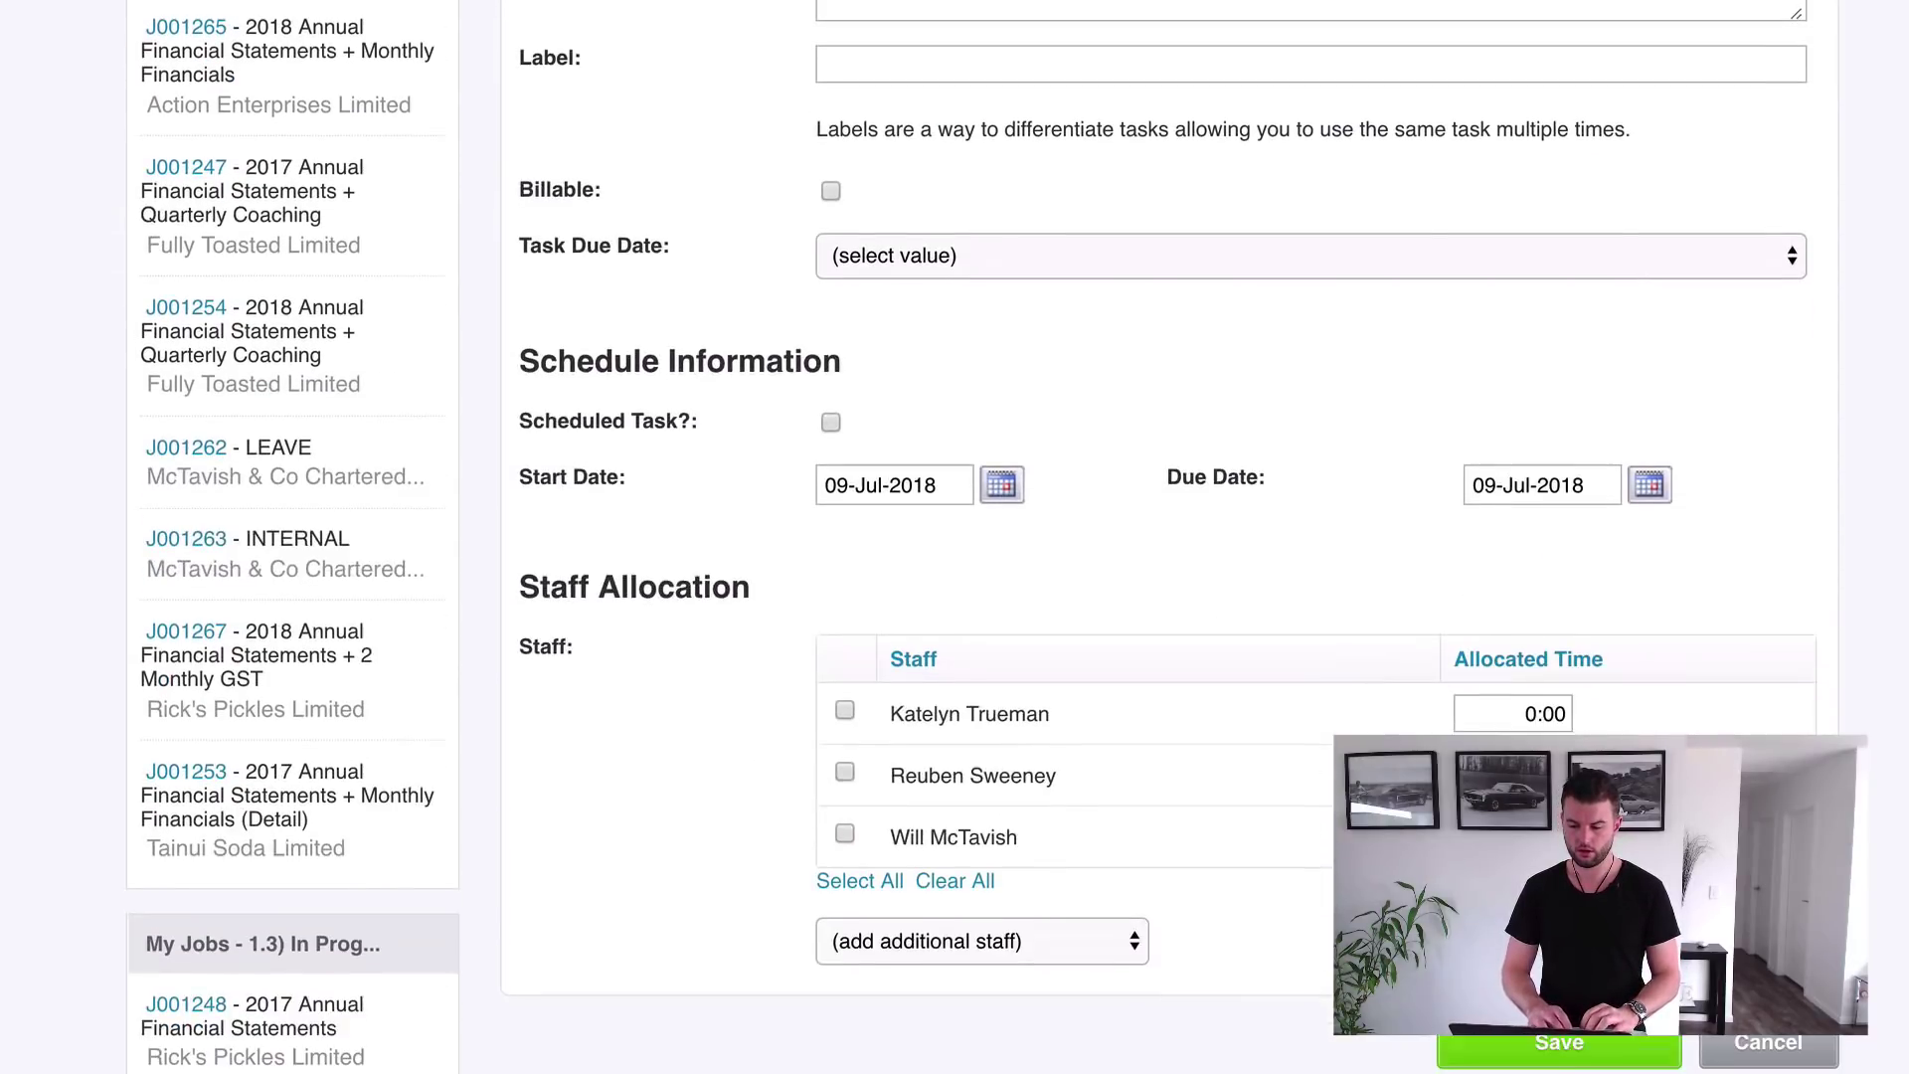
left_click(1566, 1054)
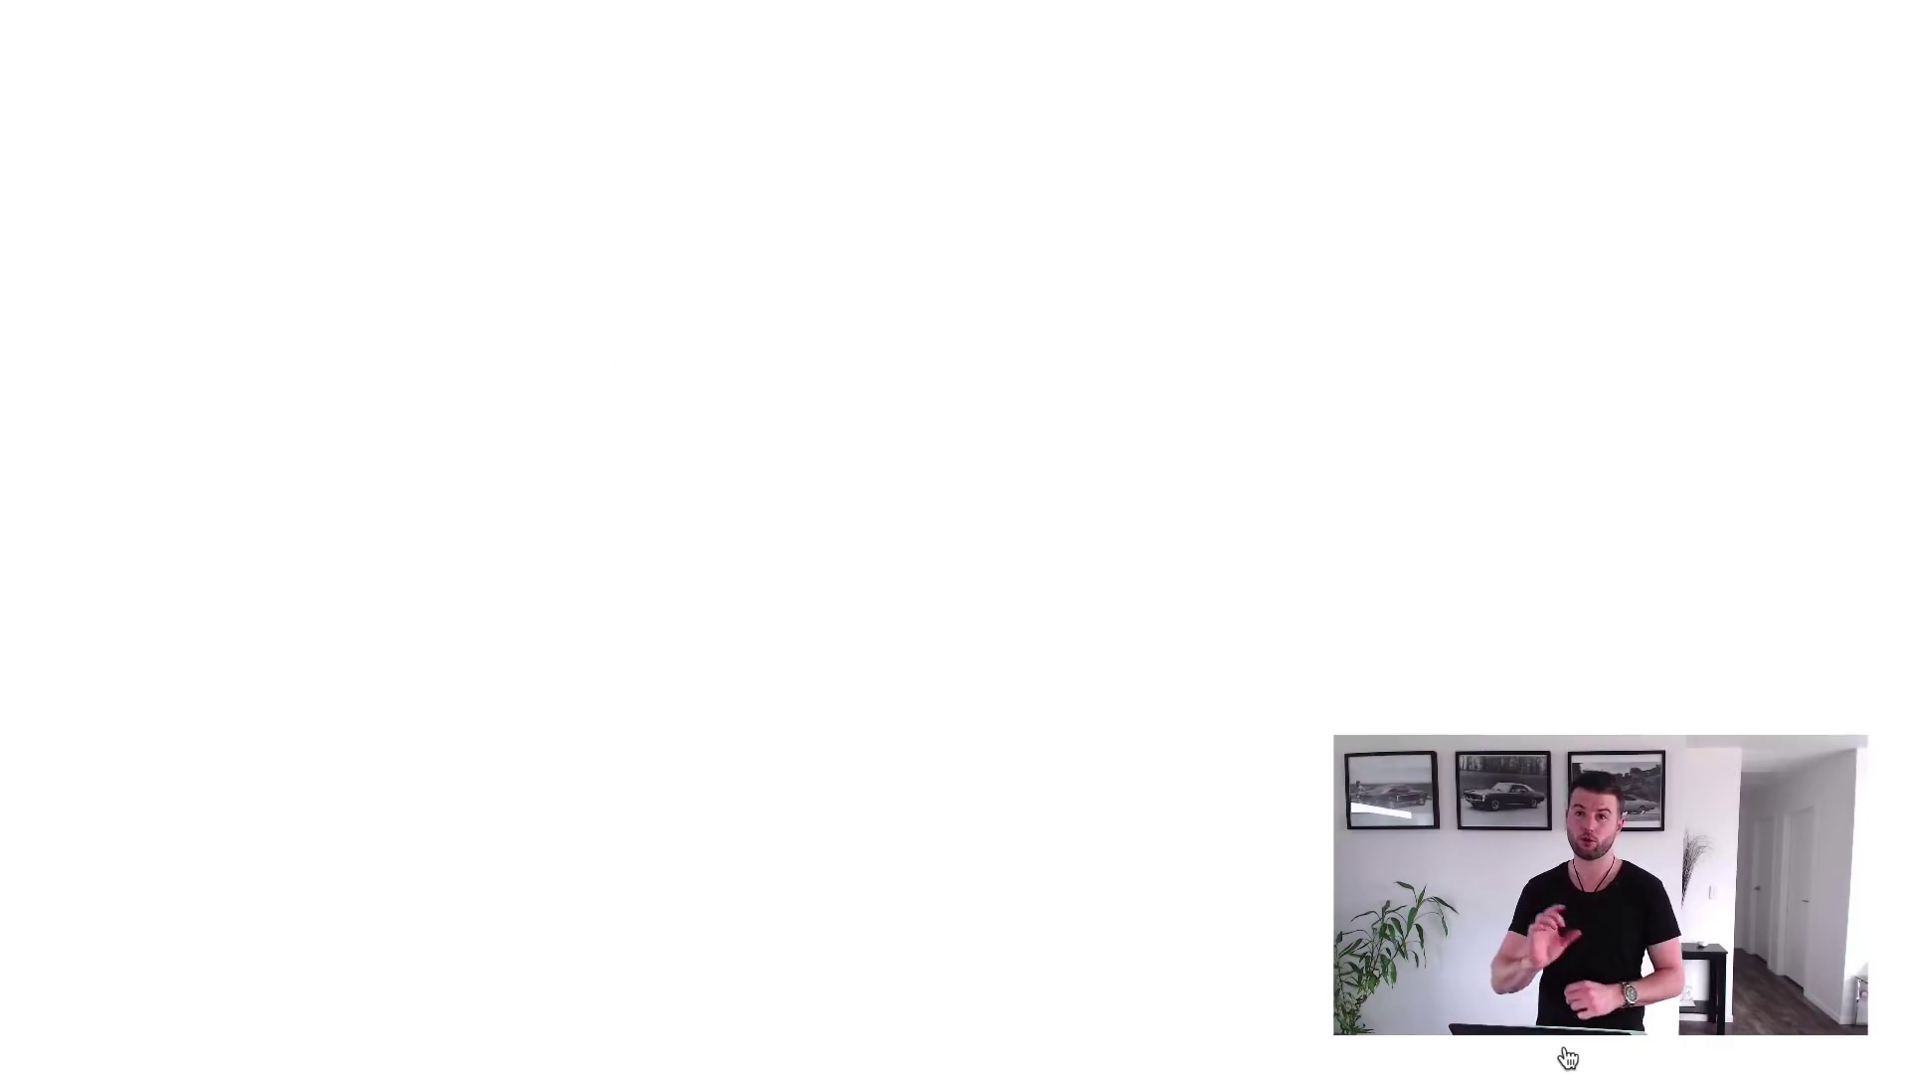
scroll(1072, 838, "down", 15)
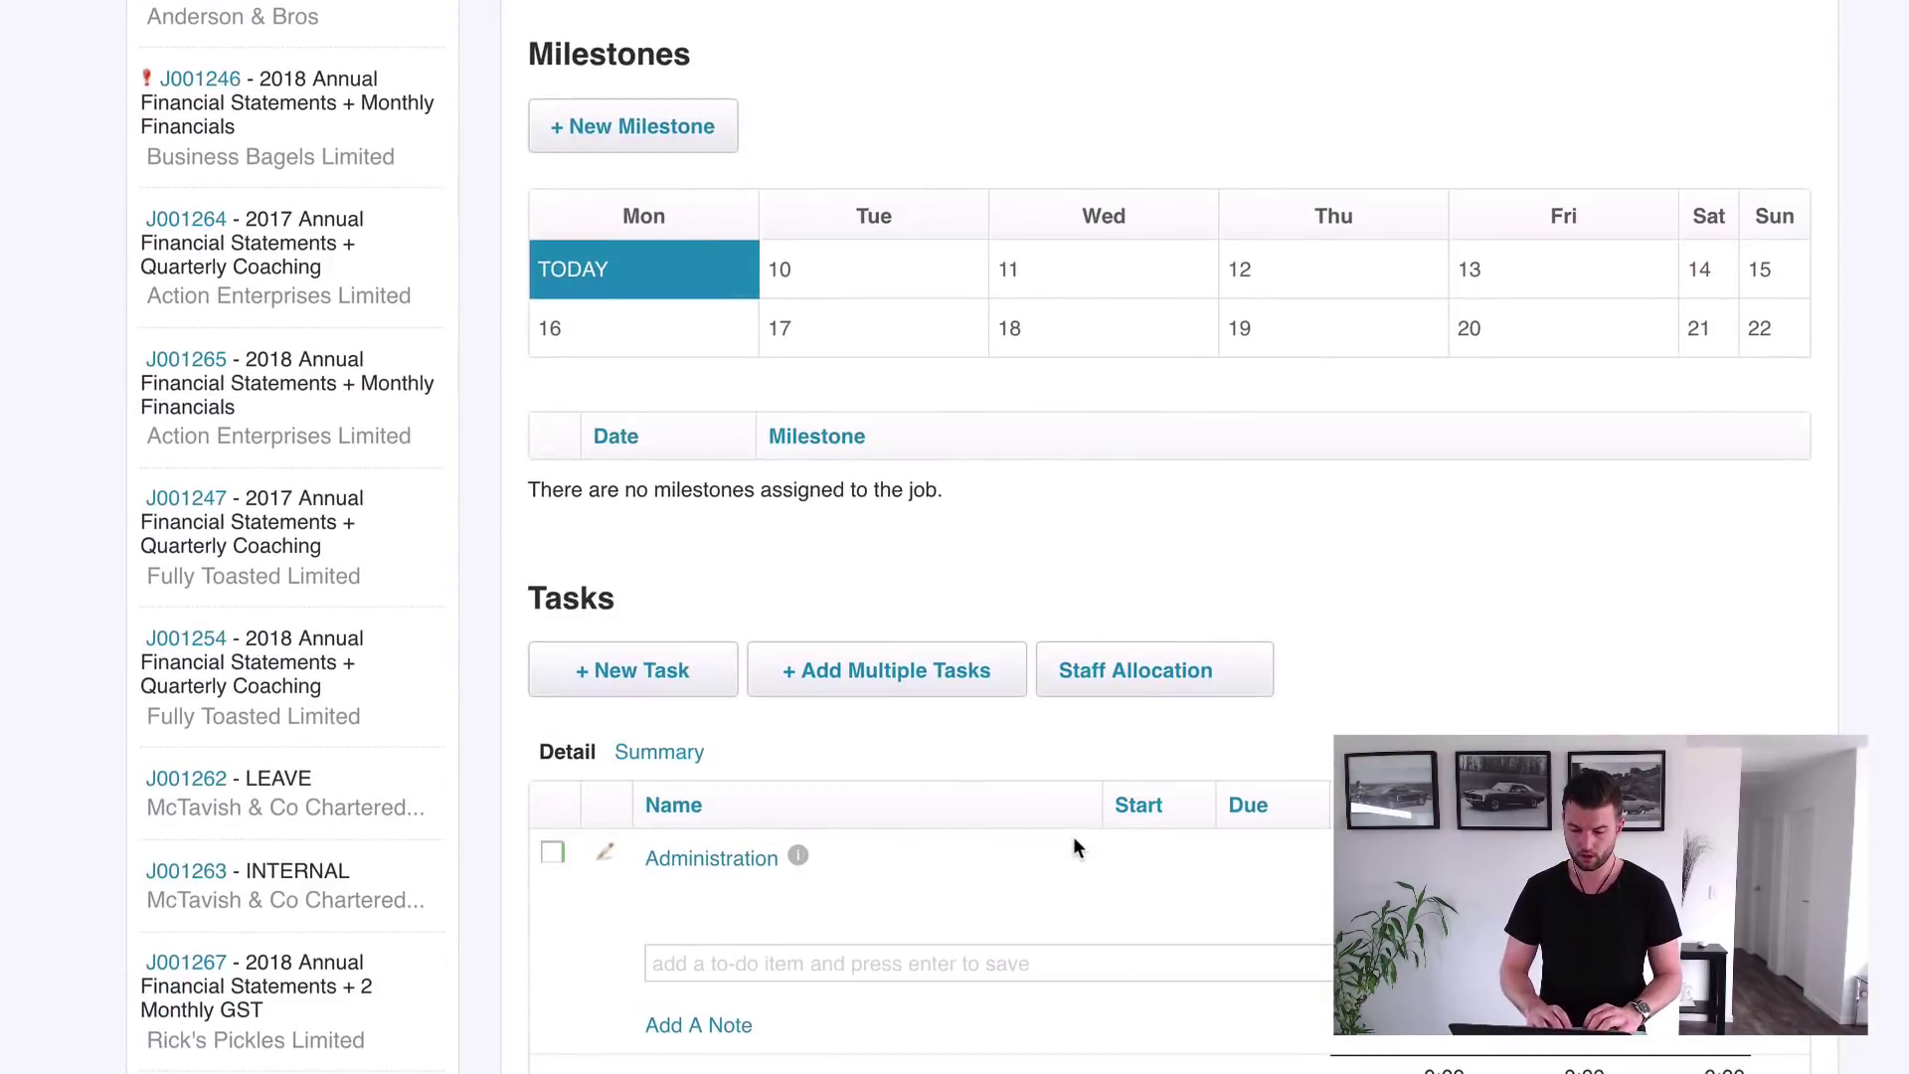
left_click(664, 527)
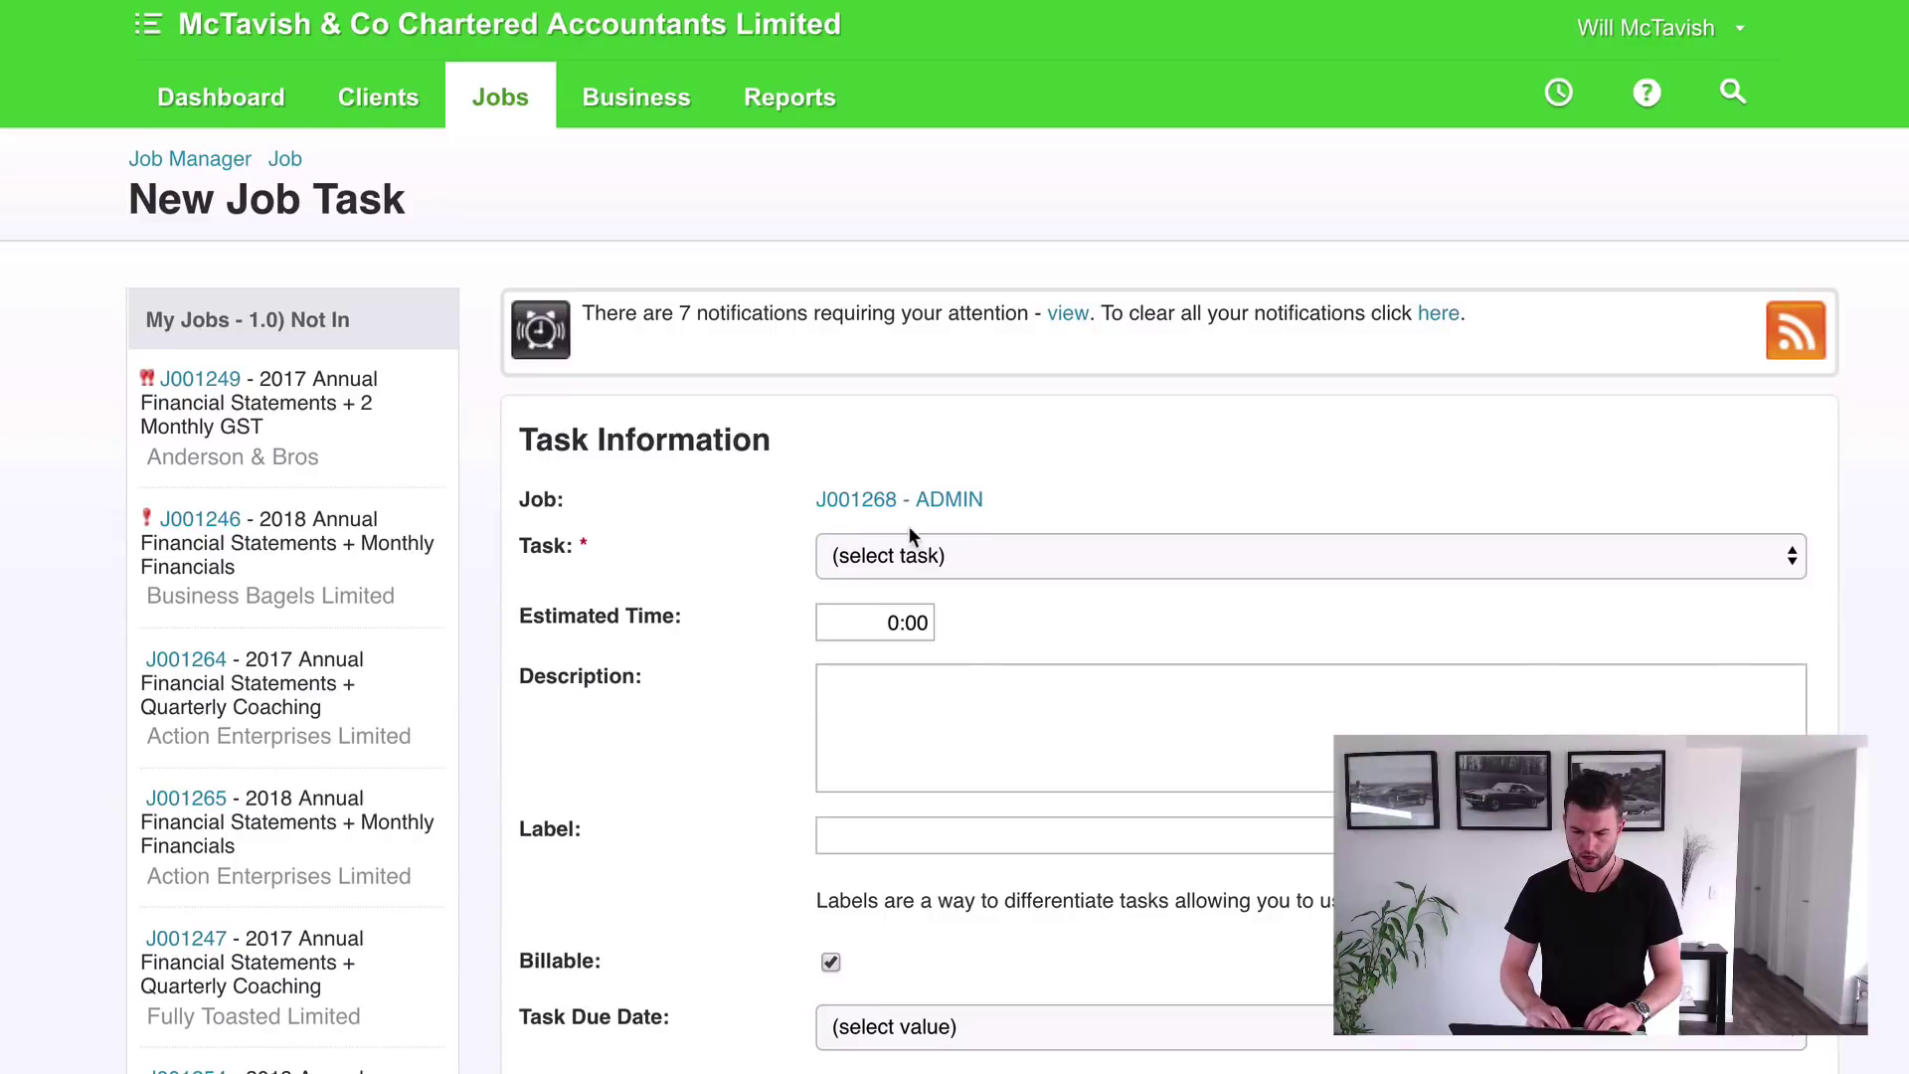
left_click(946, 557)
scroll(1011, 738, "down", 3)
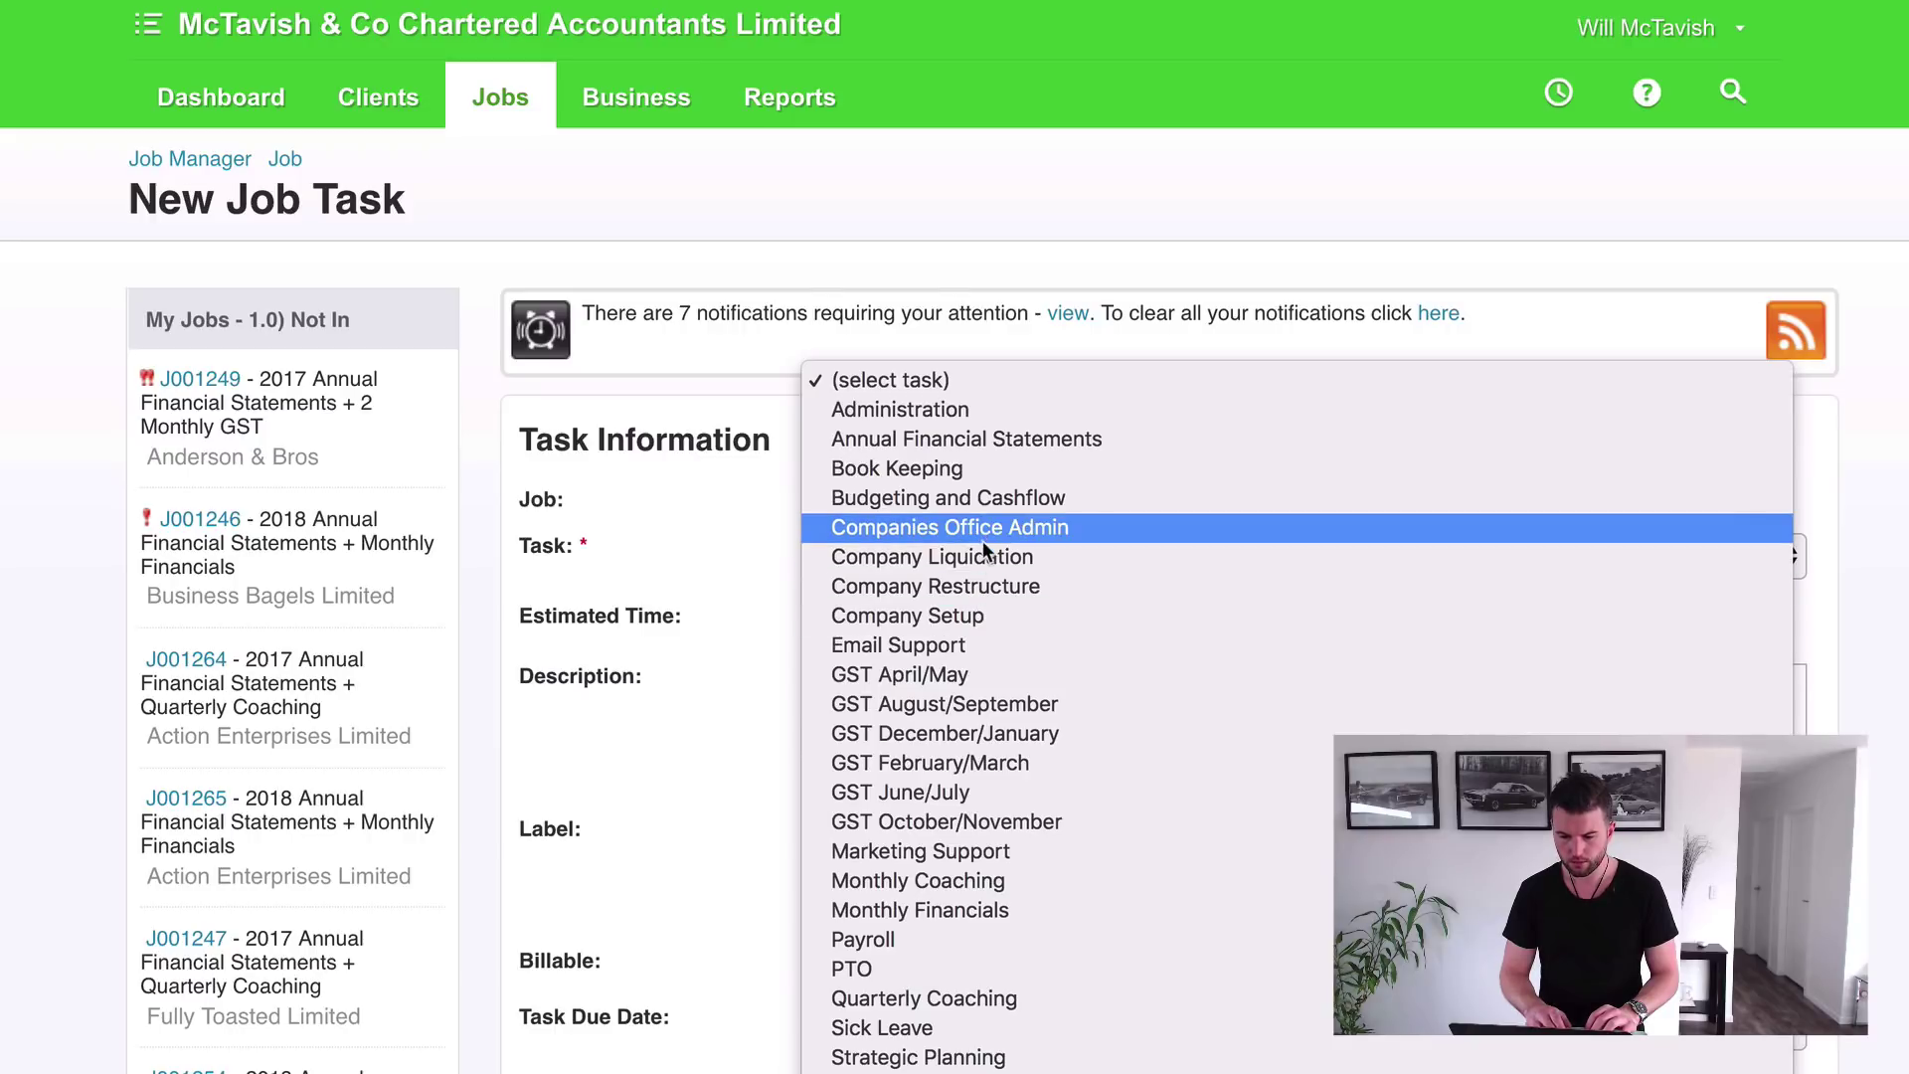
left_click(945, 439)
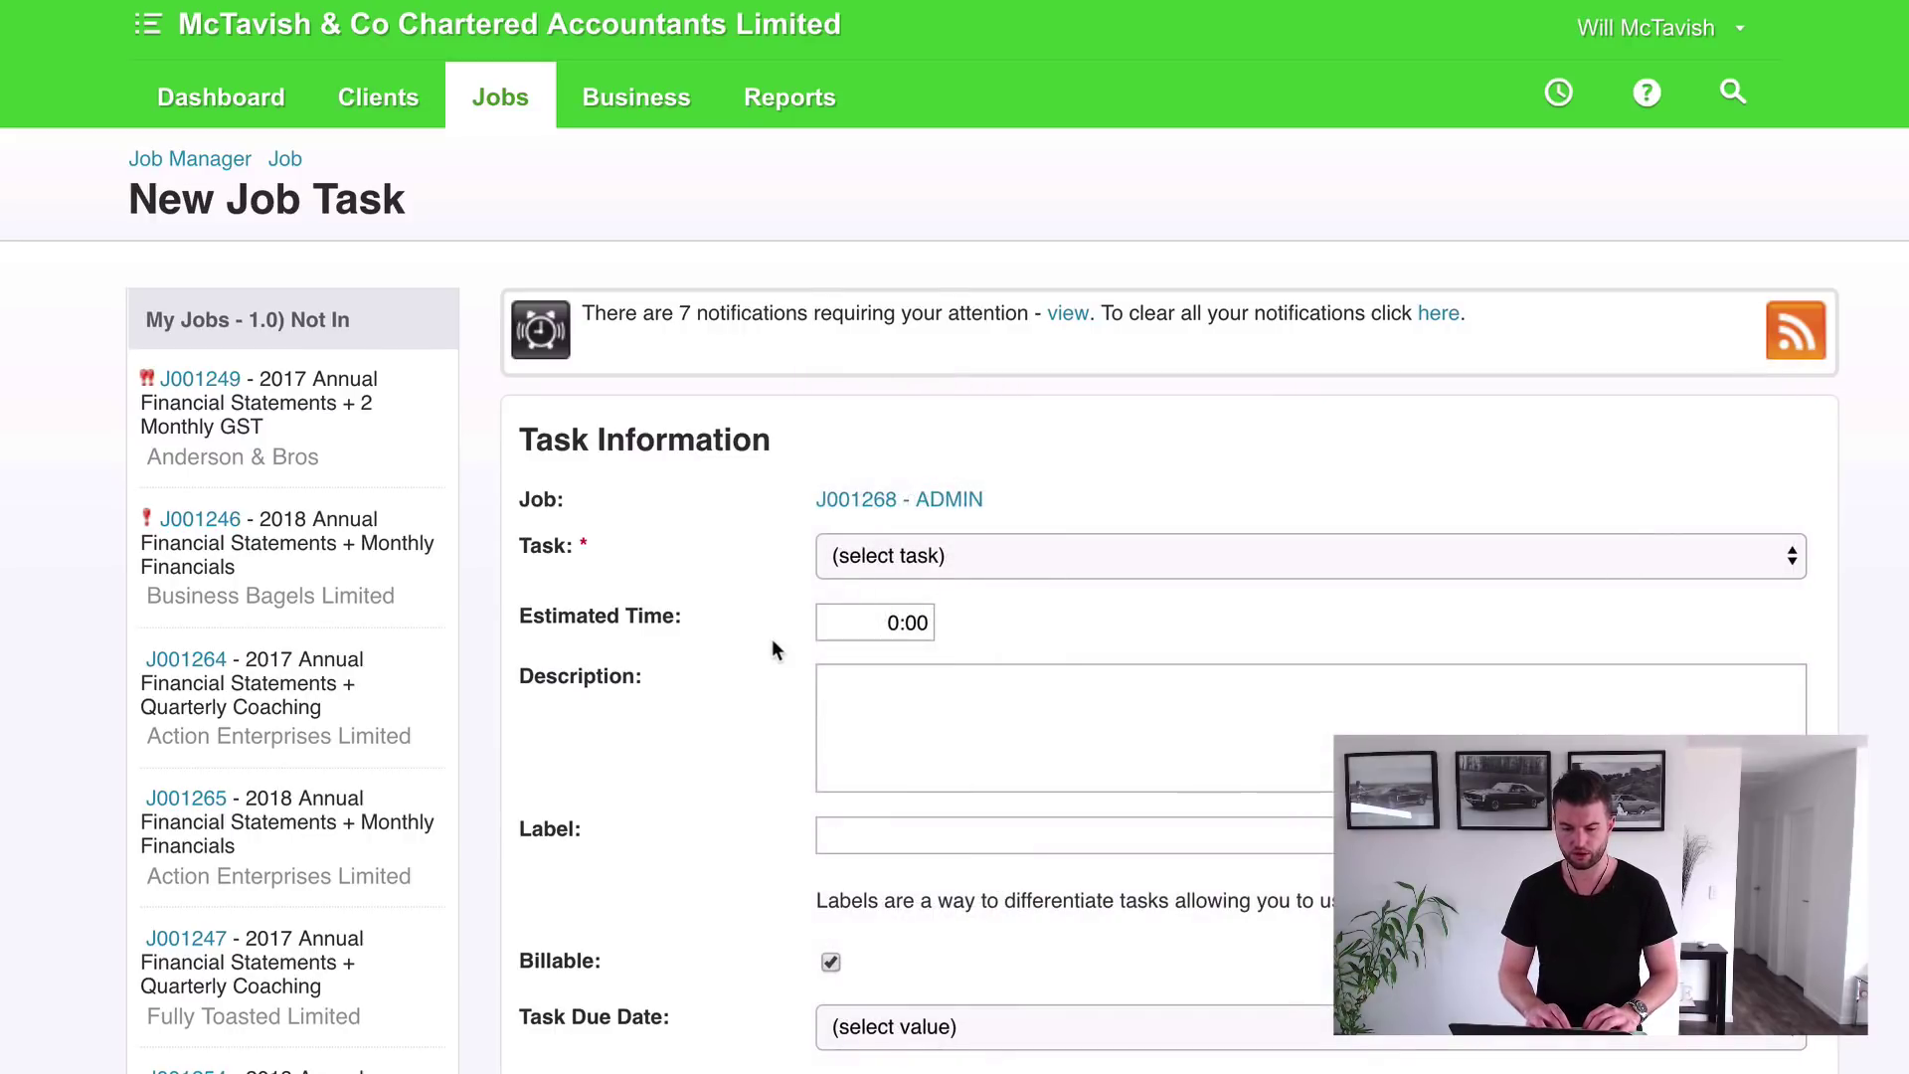
scroll(1472, 637, "down", 10)
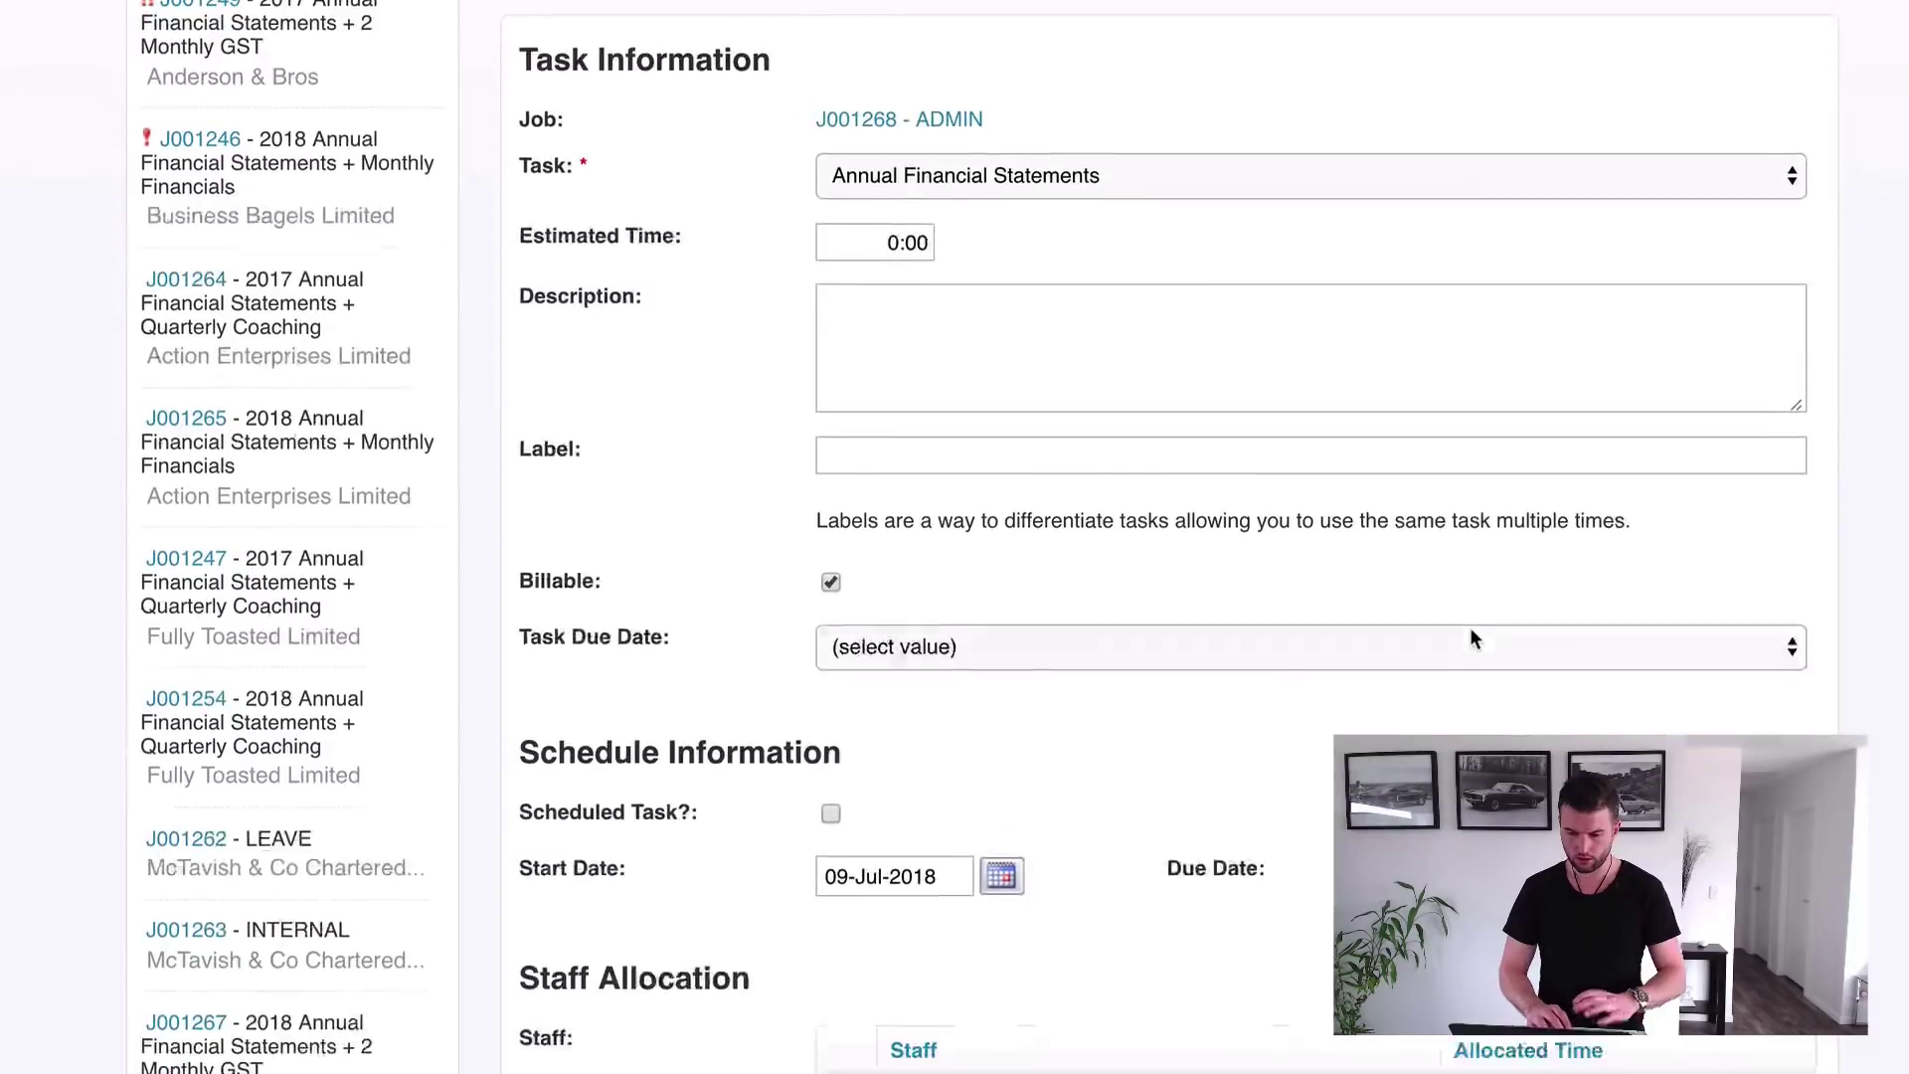
left_click(1780, 835)
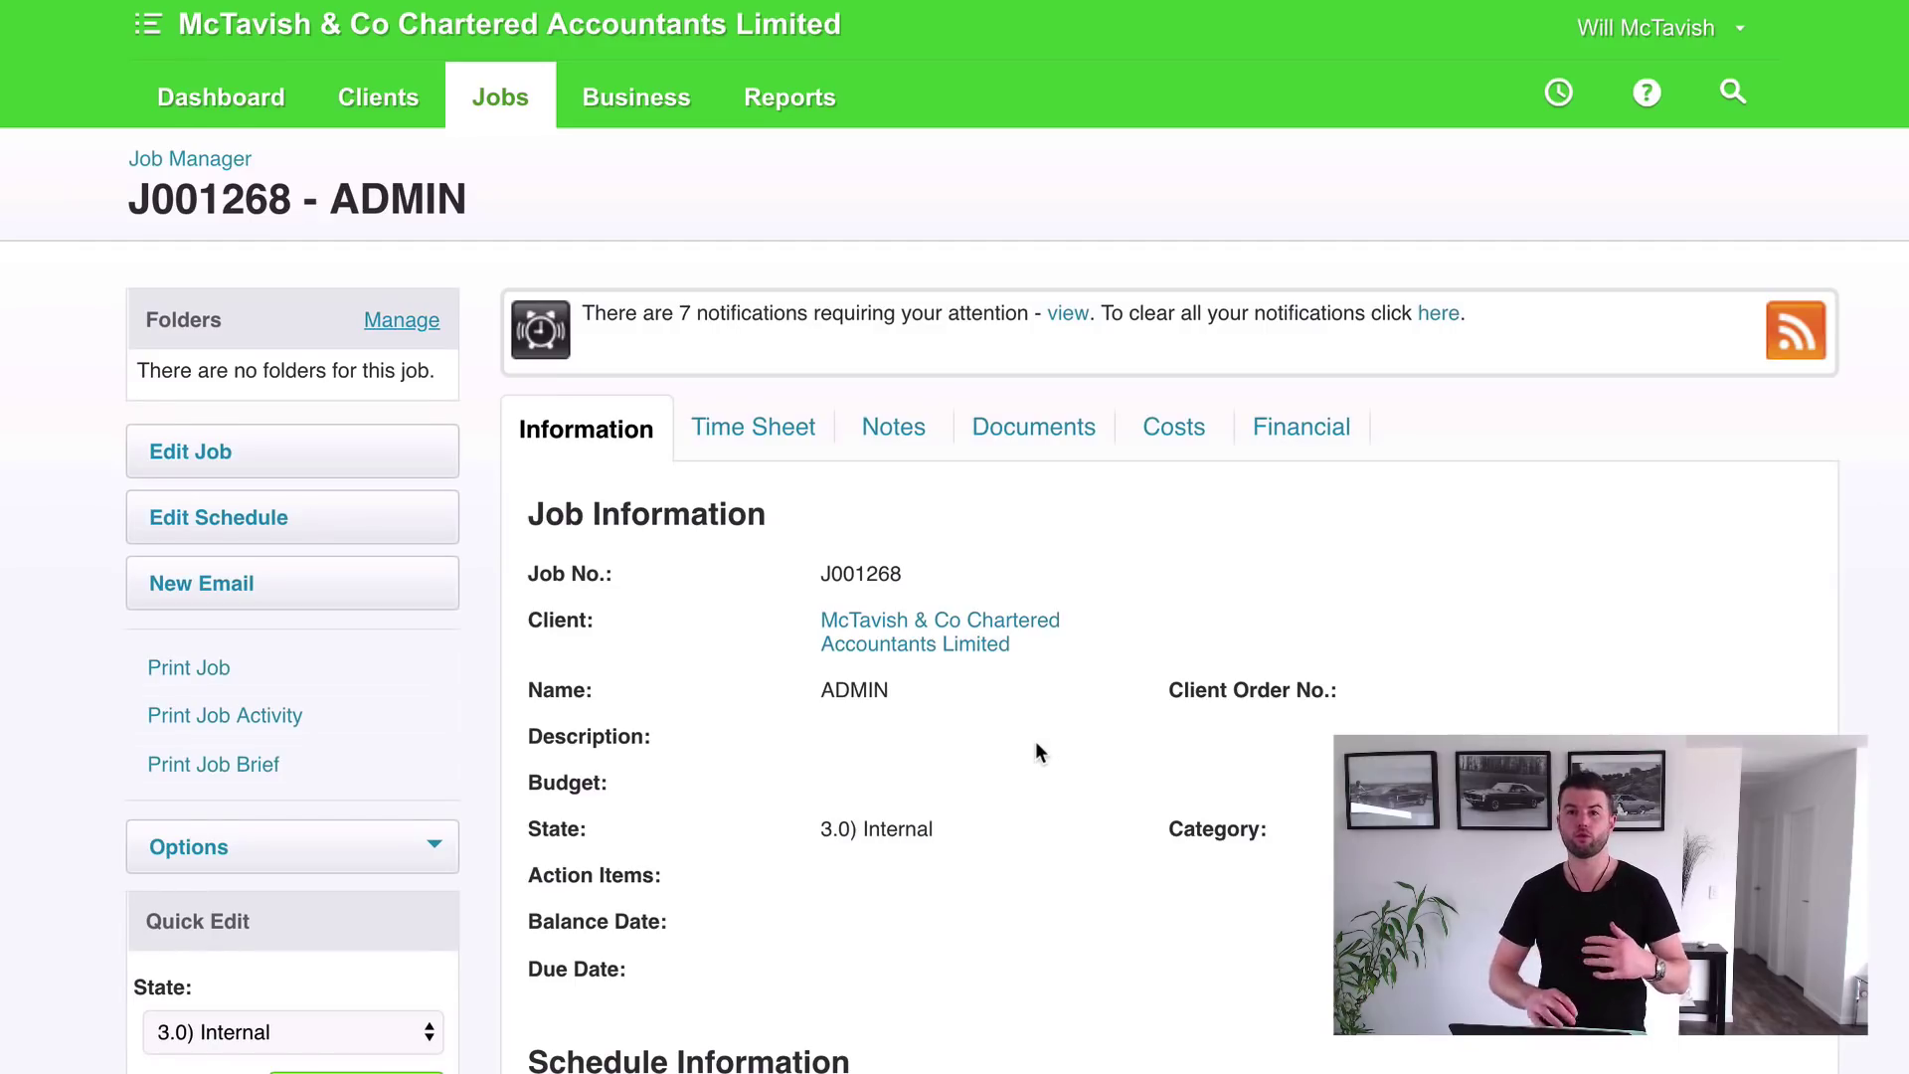
- Start a new job for the client McTavish & Co Chartered Accountants Limited and name it LEAVE
scroll(1035, 744, "down", 15)
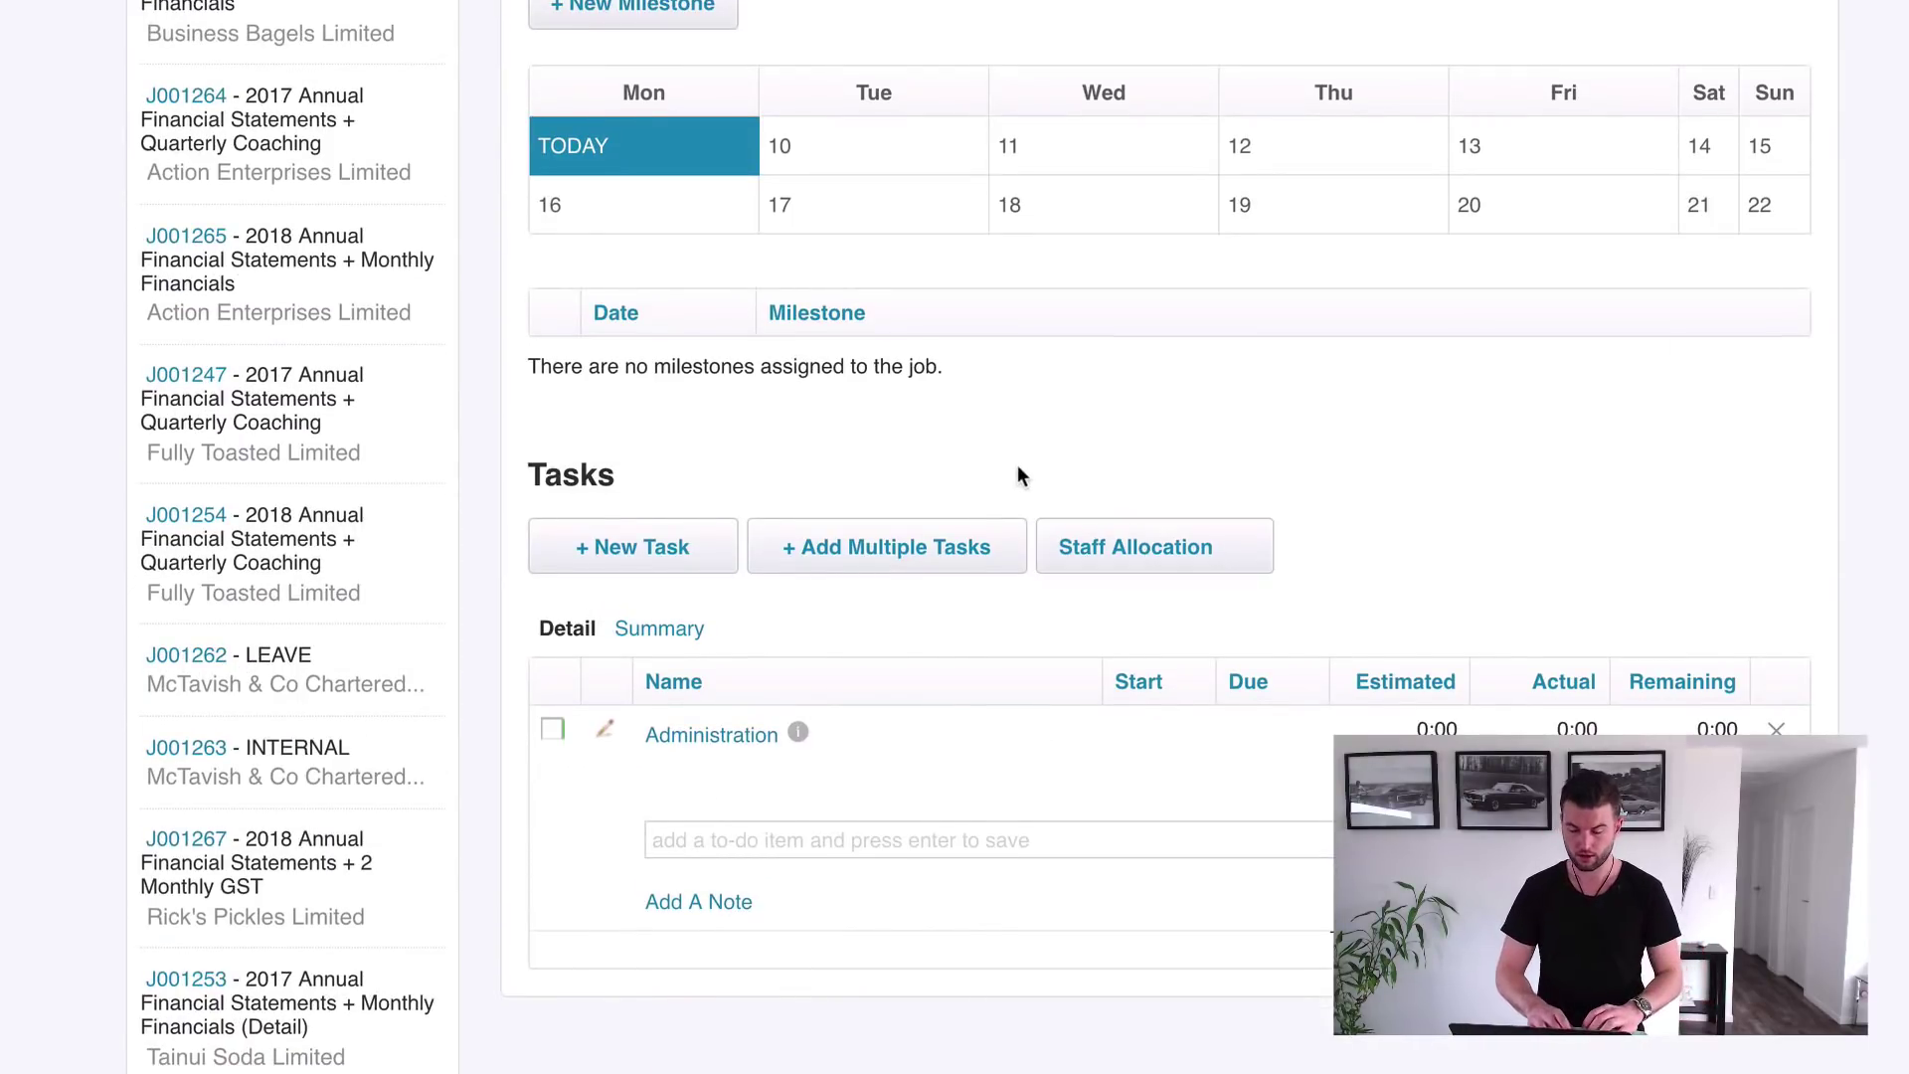
scroll(1030, 443, "up", 15)
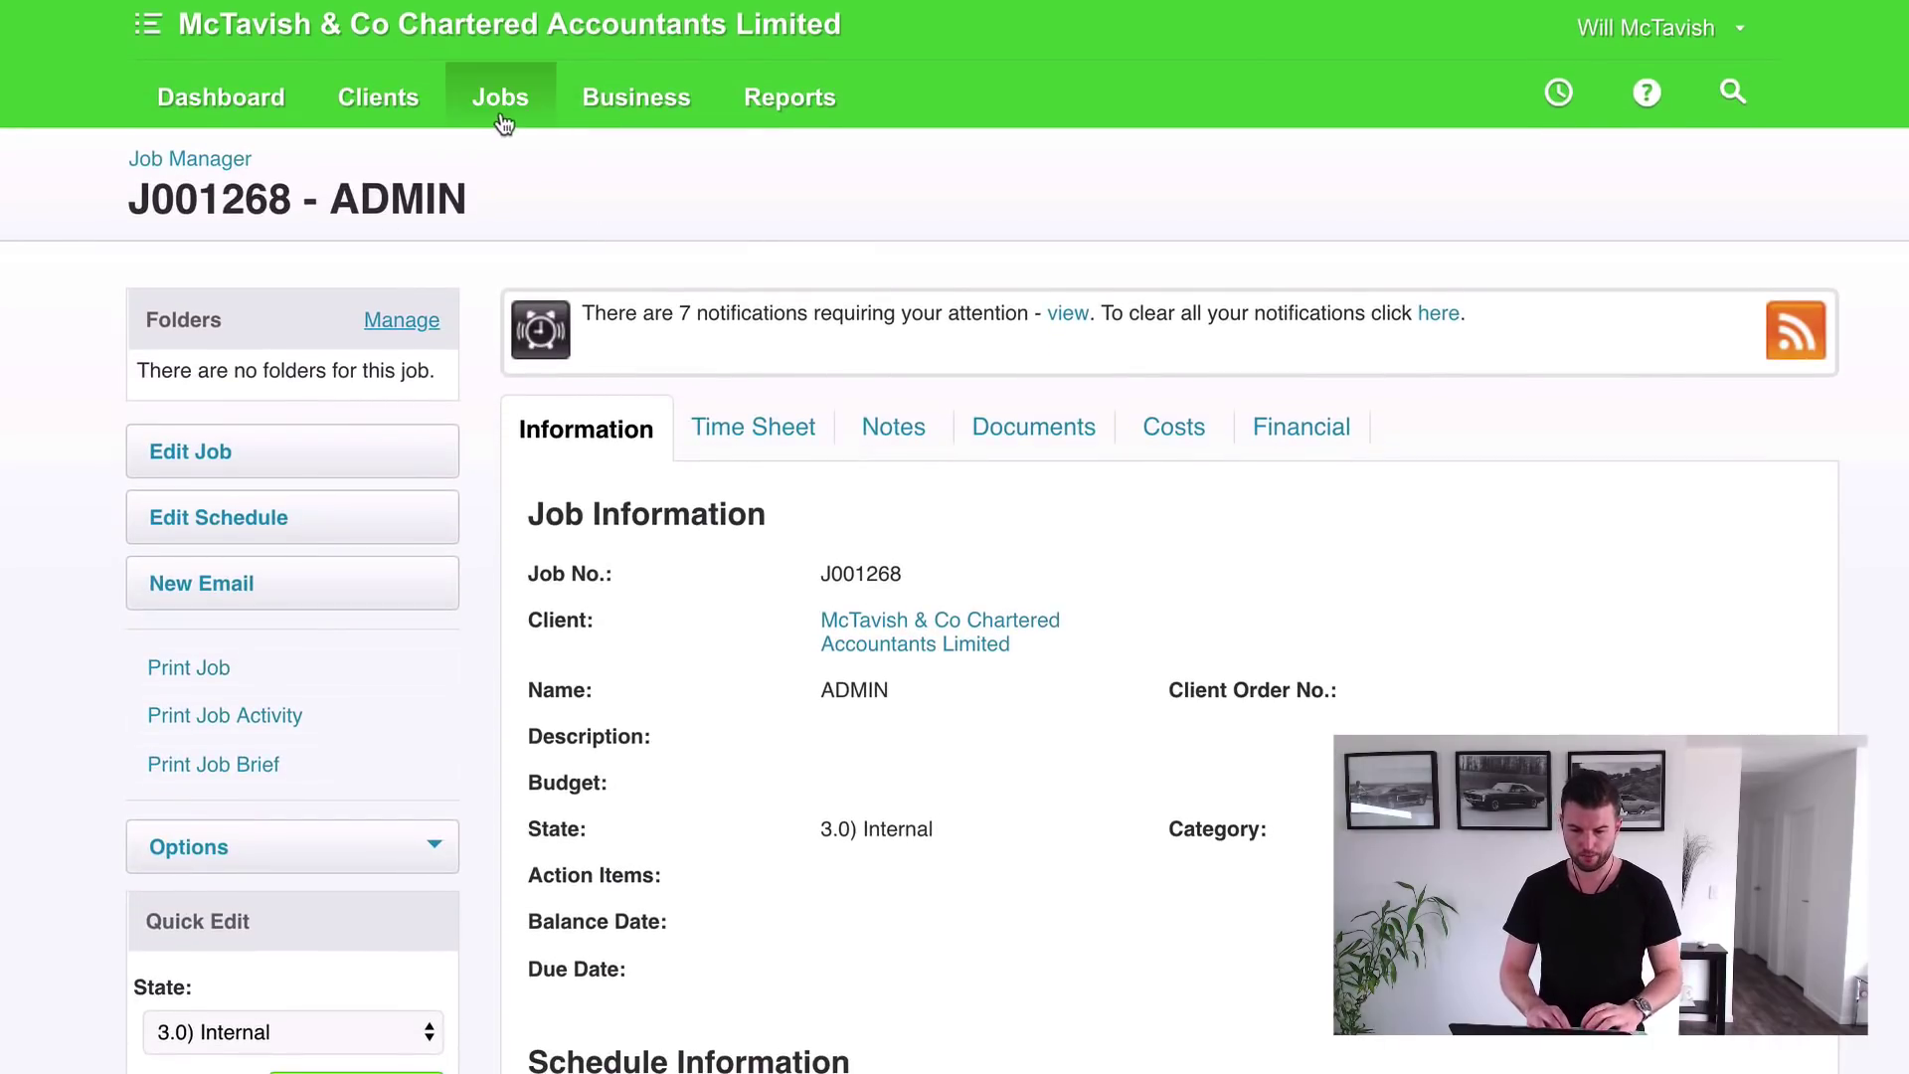
mouse_move(500, 110)
left_click(537, 175)
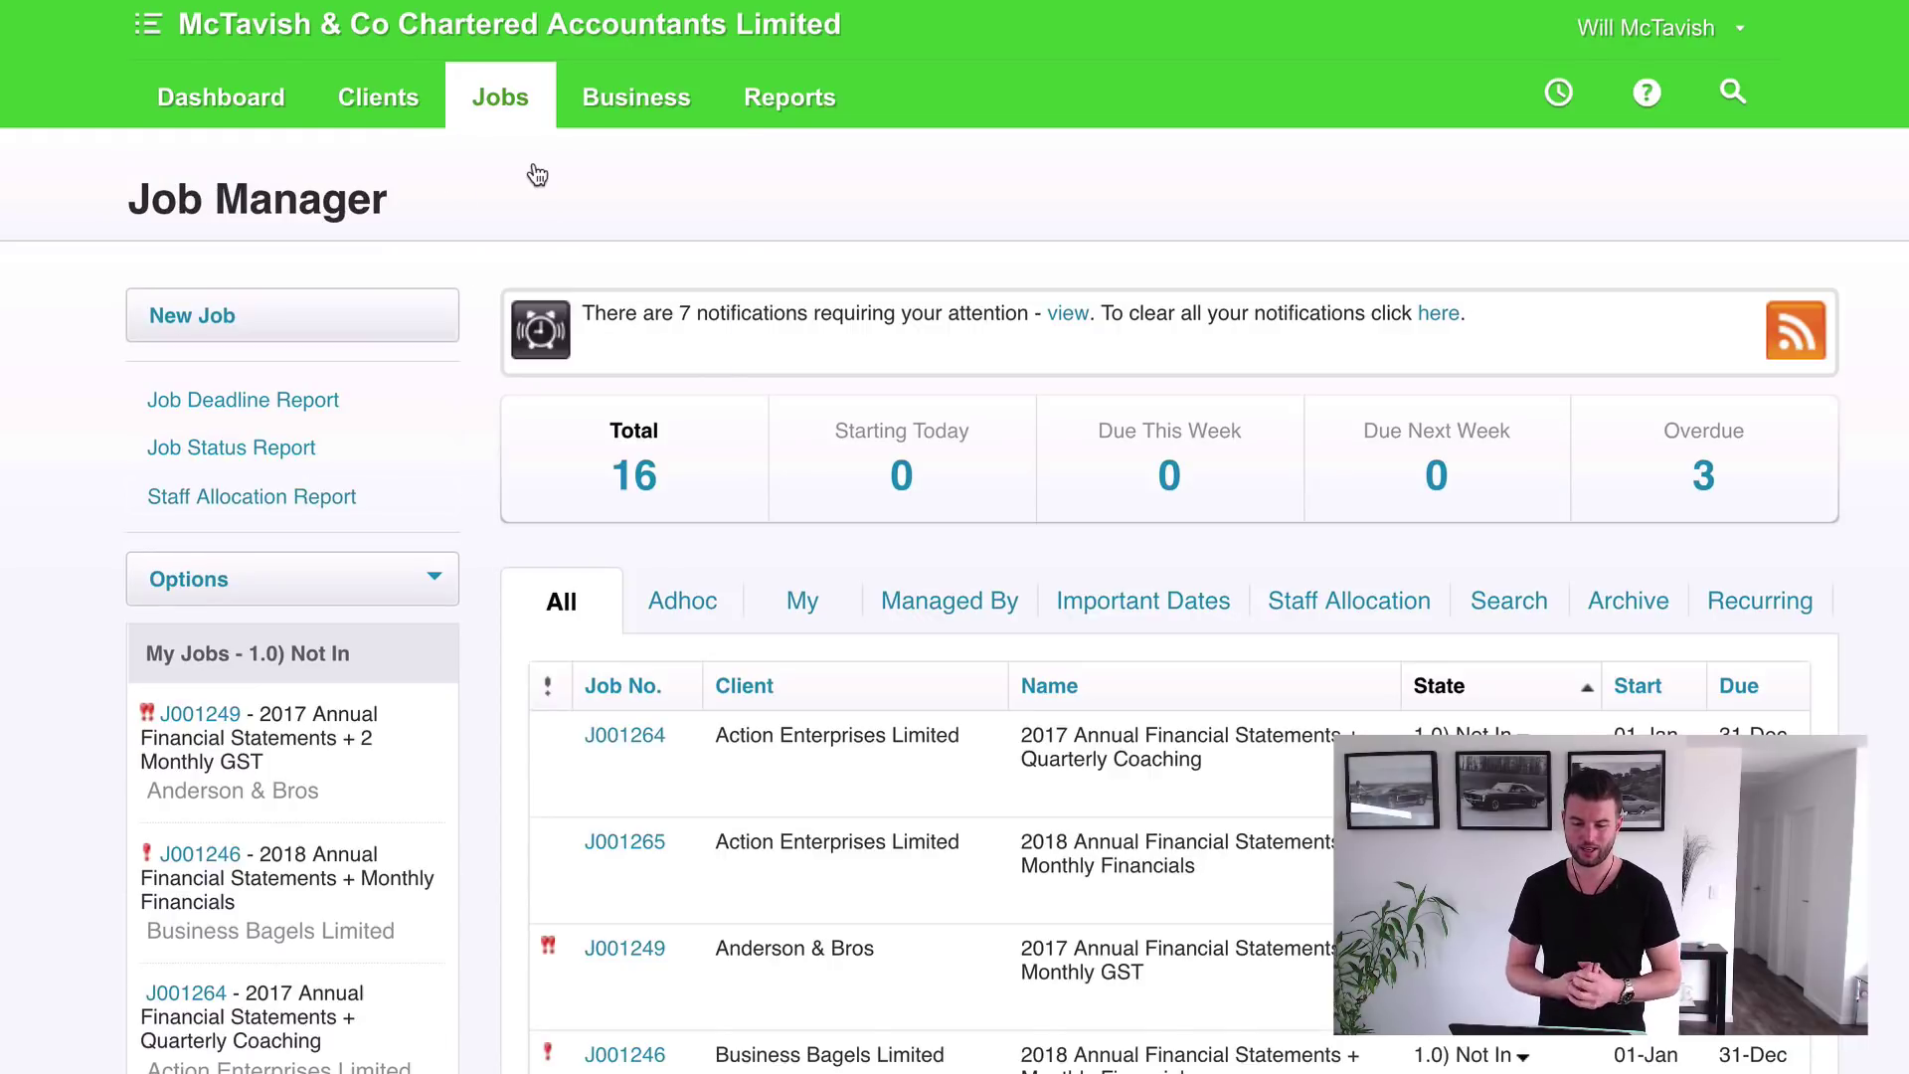
left_click(323, 320)
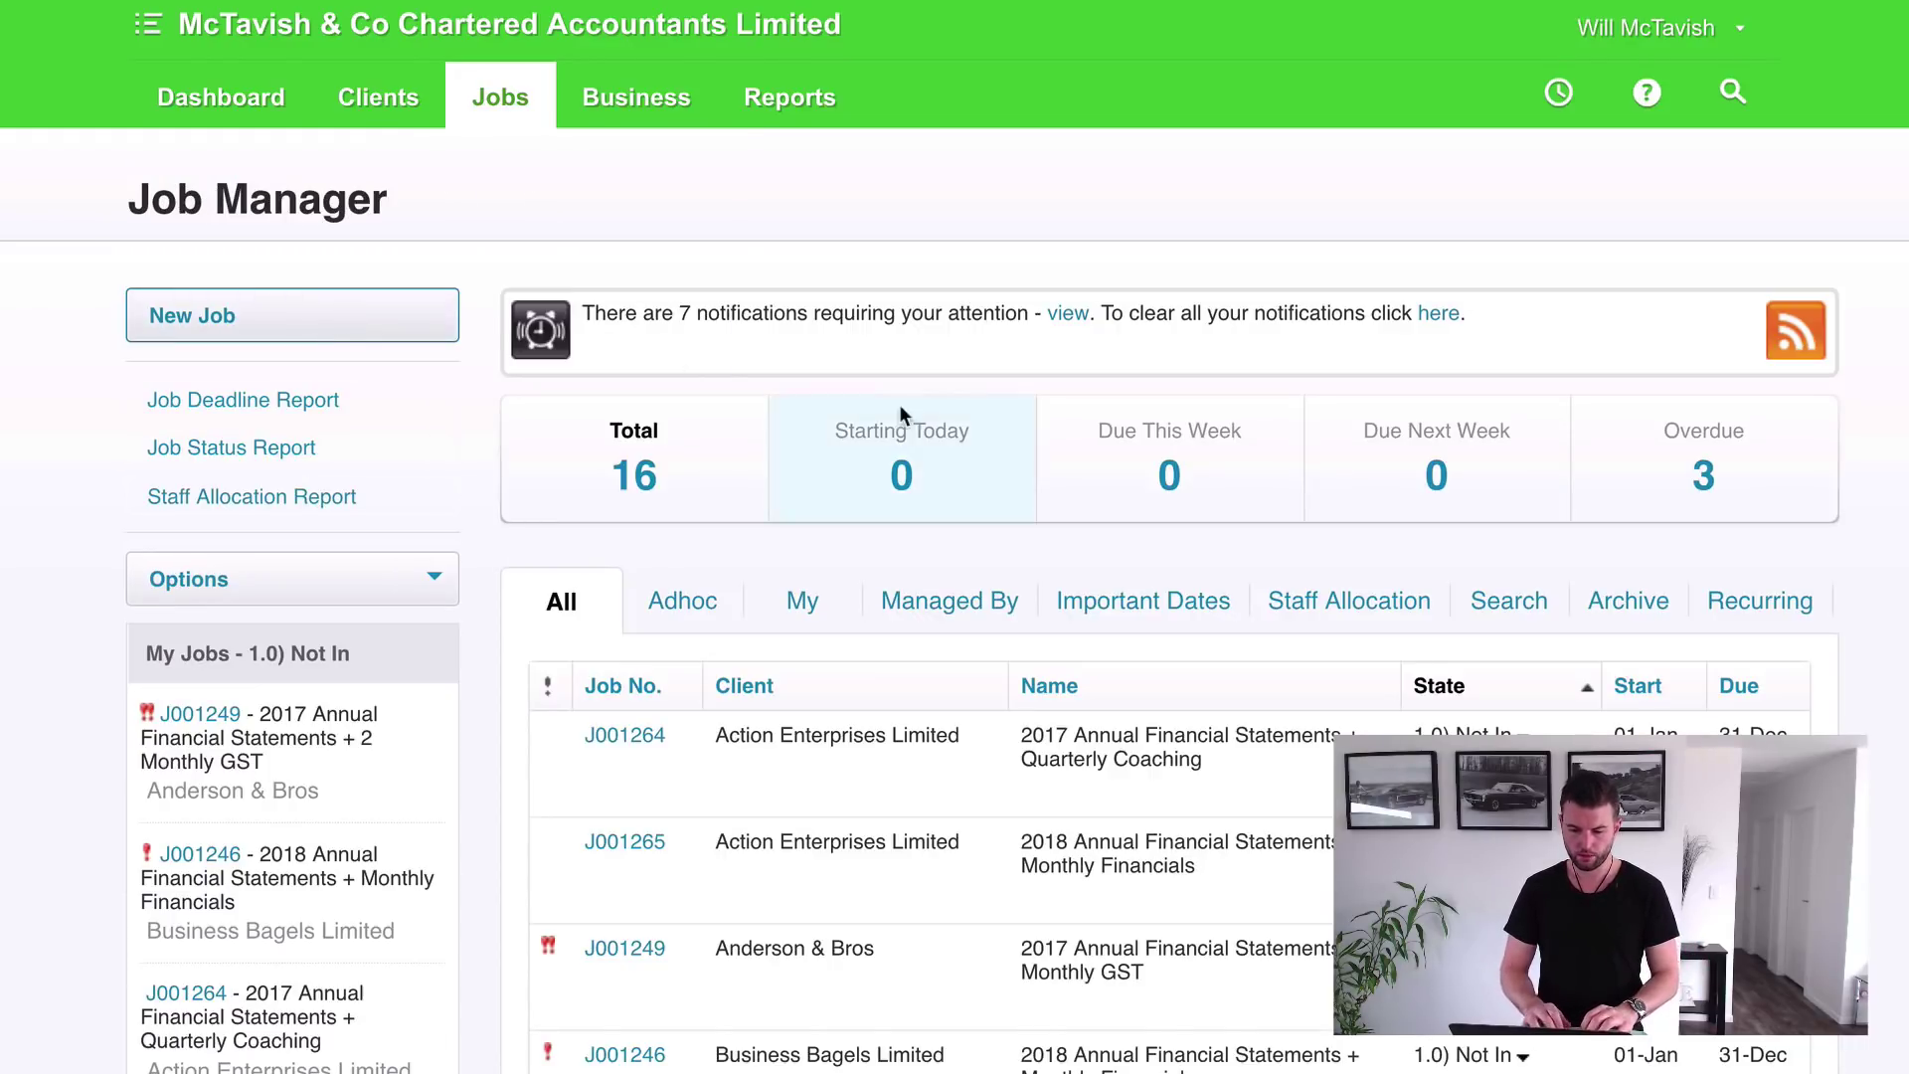
left_click(916, 547)
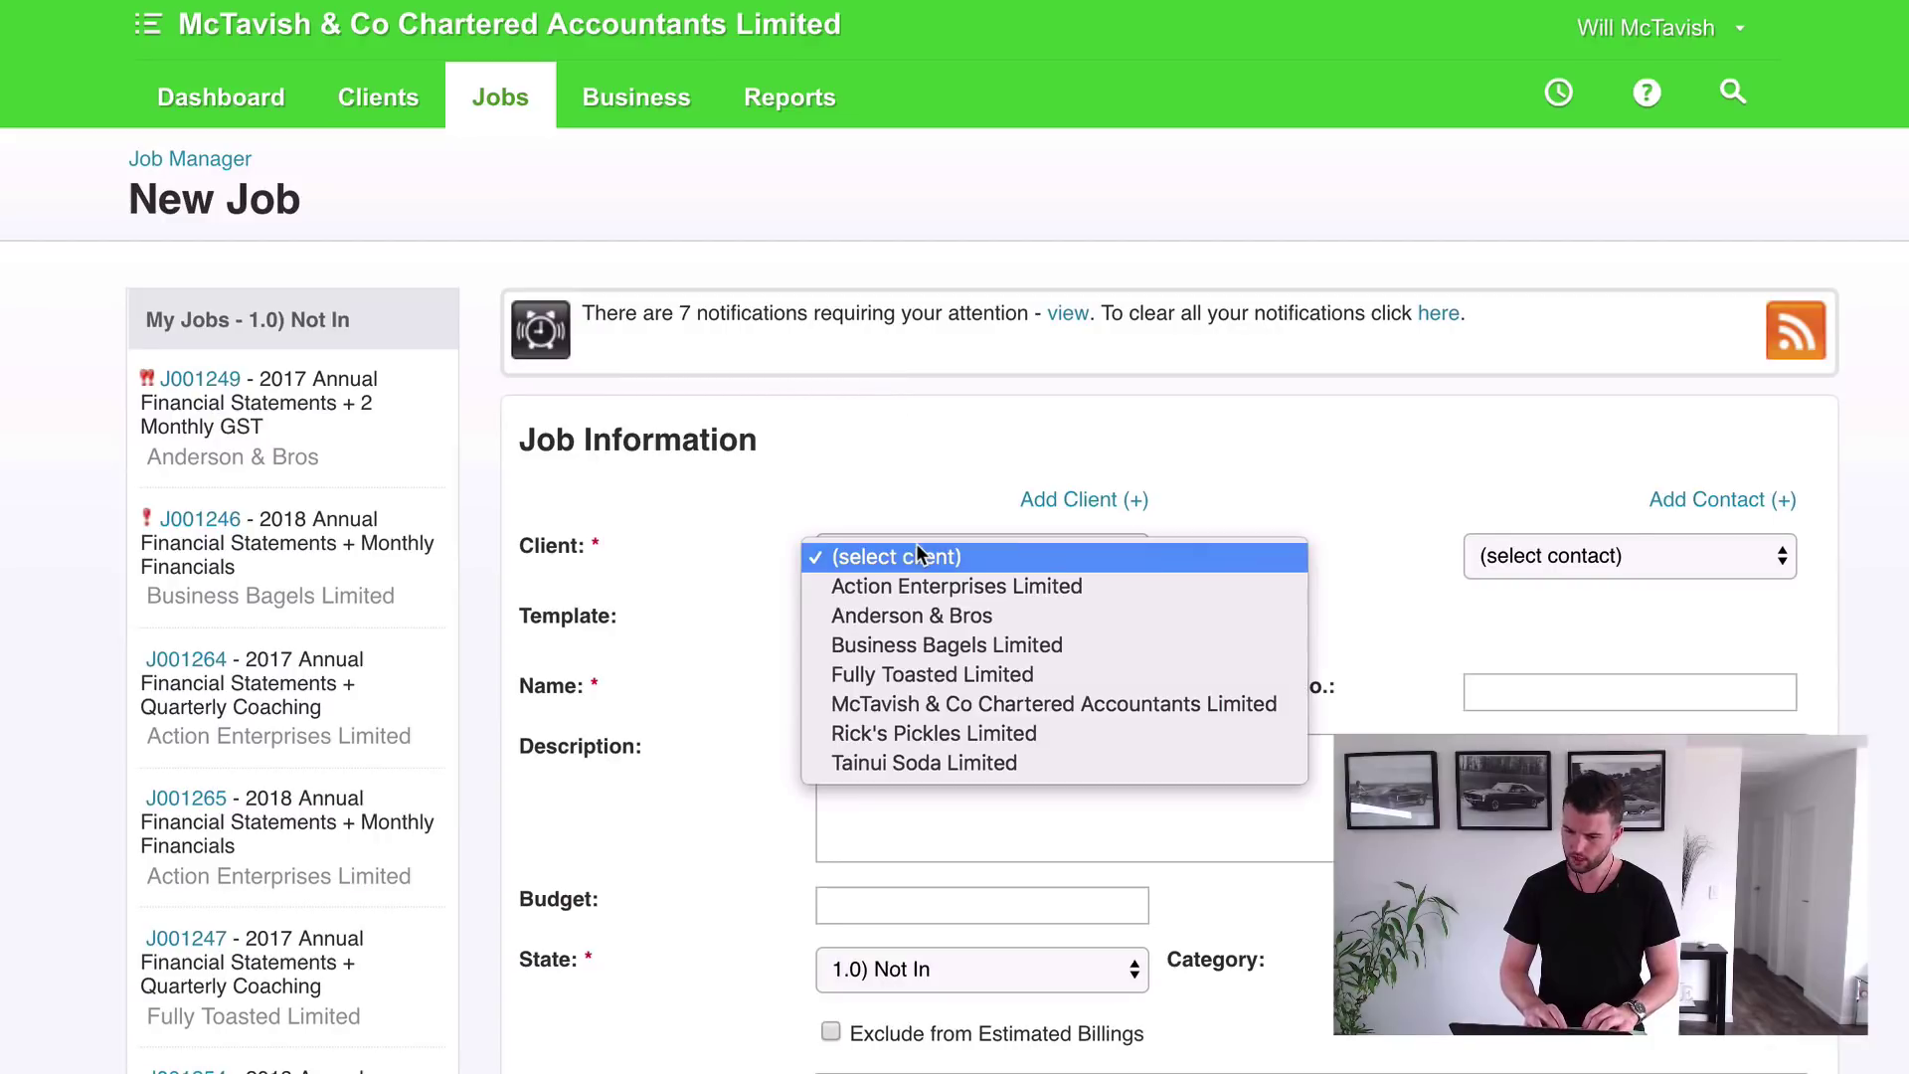
left_click(951, 696)
left_click(898, 684)
type("LEAVE")
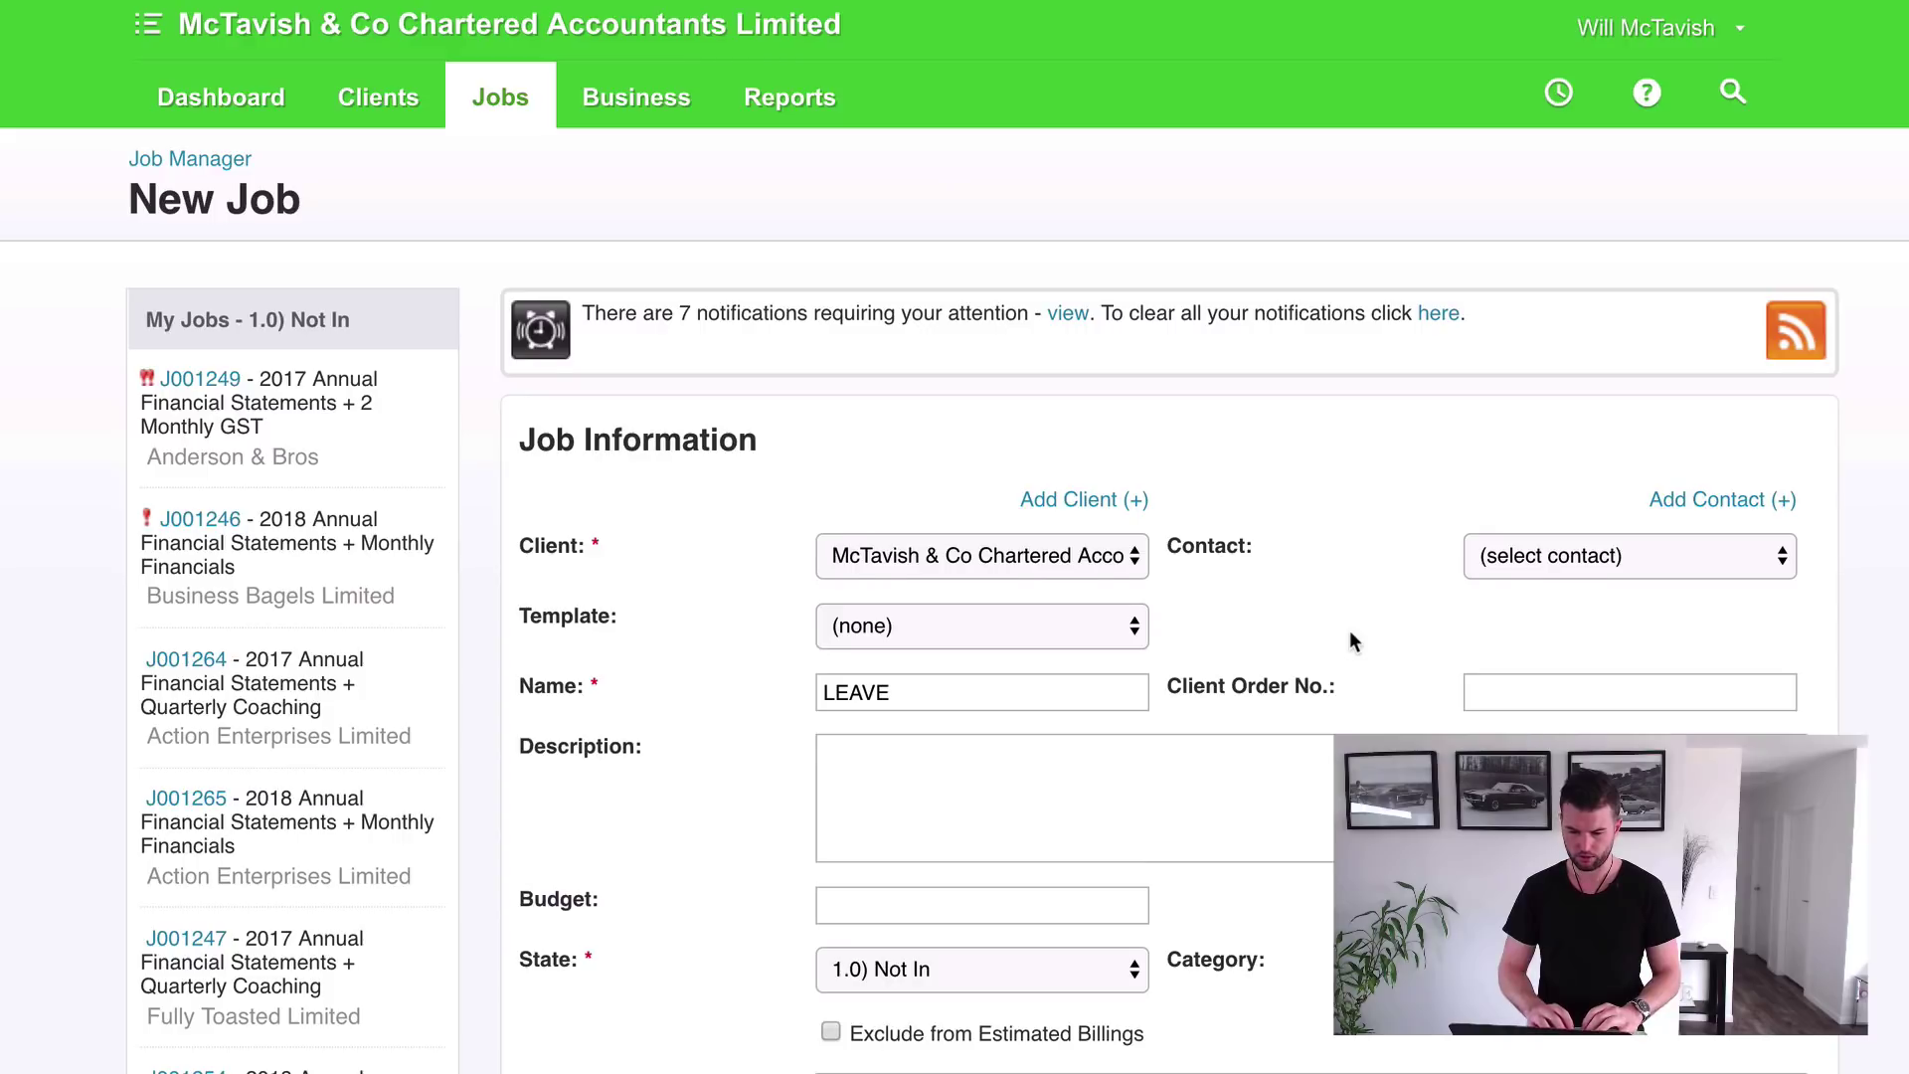
- Set the state of the new LEAVE job to 3.0) Internal
scroll(1350, 639, "down", 6)
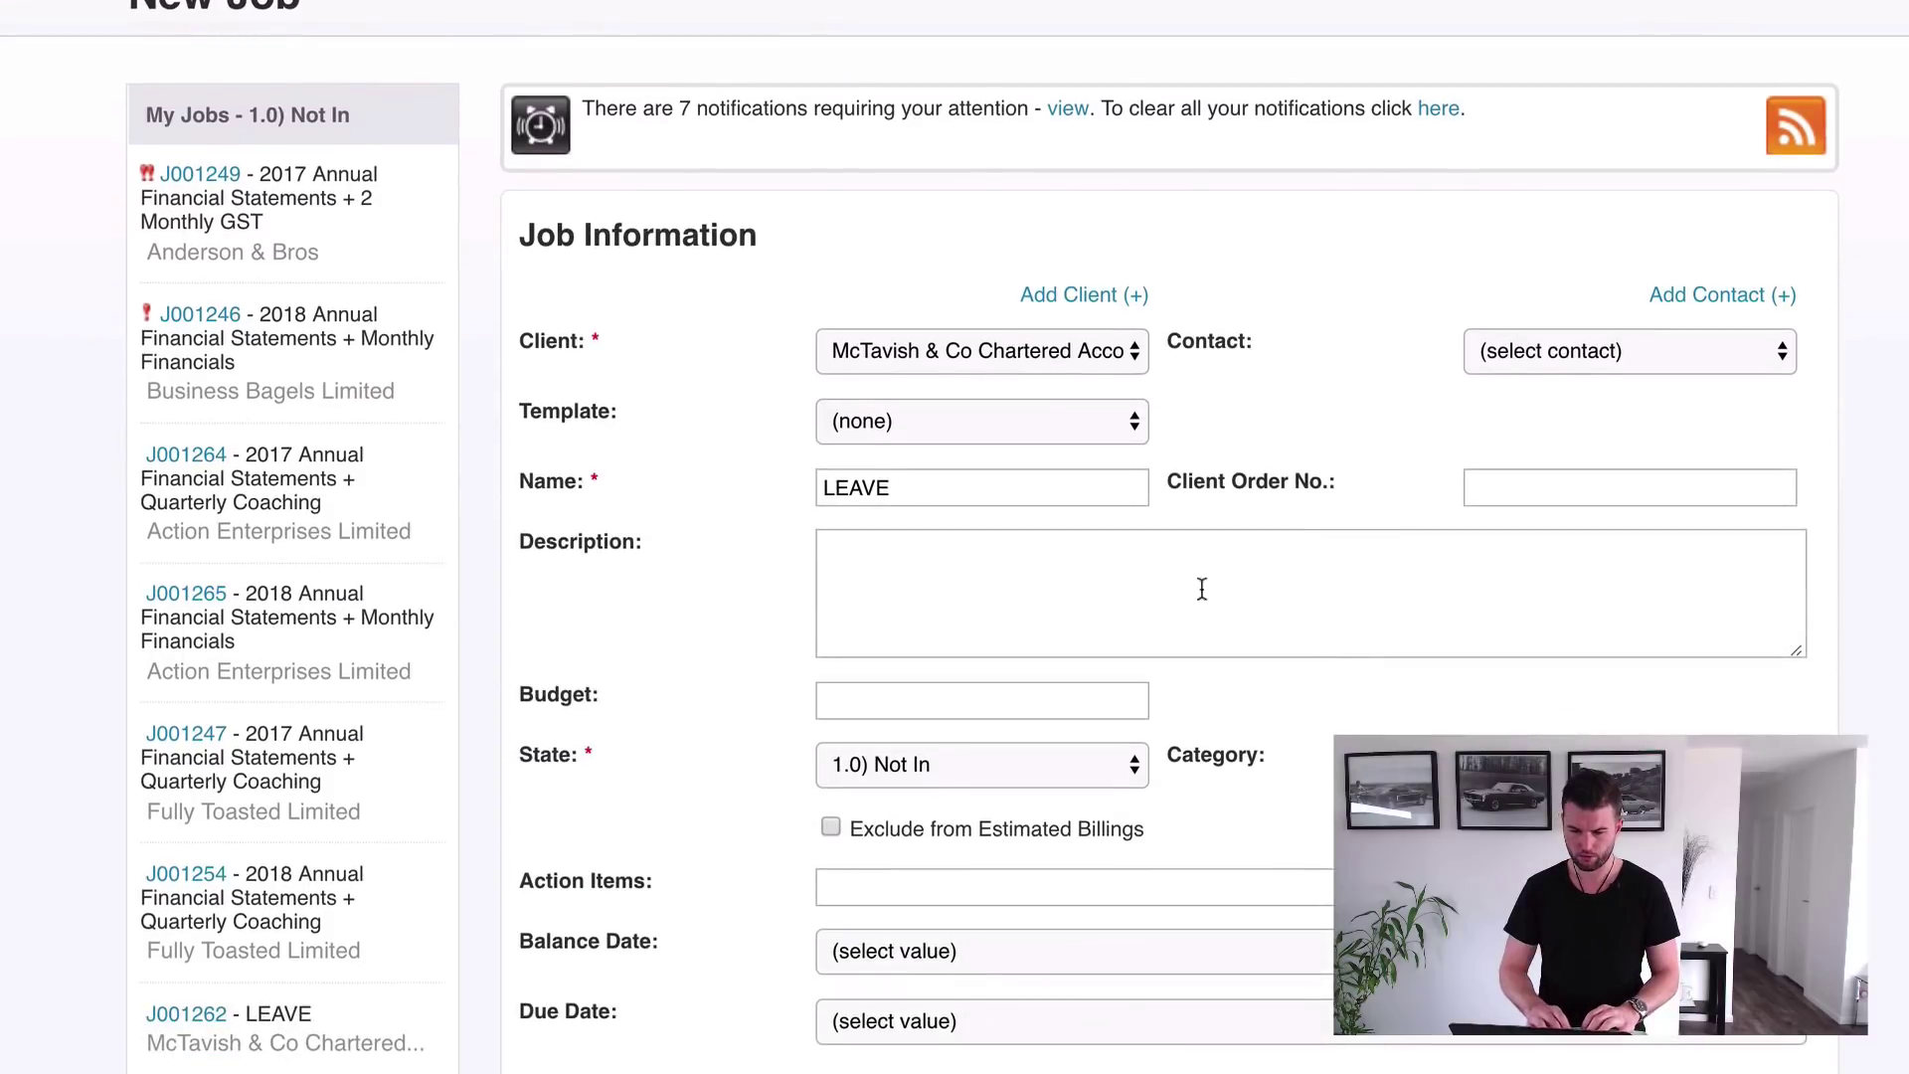
left_click(1024, 437)
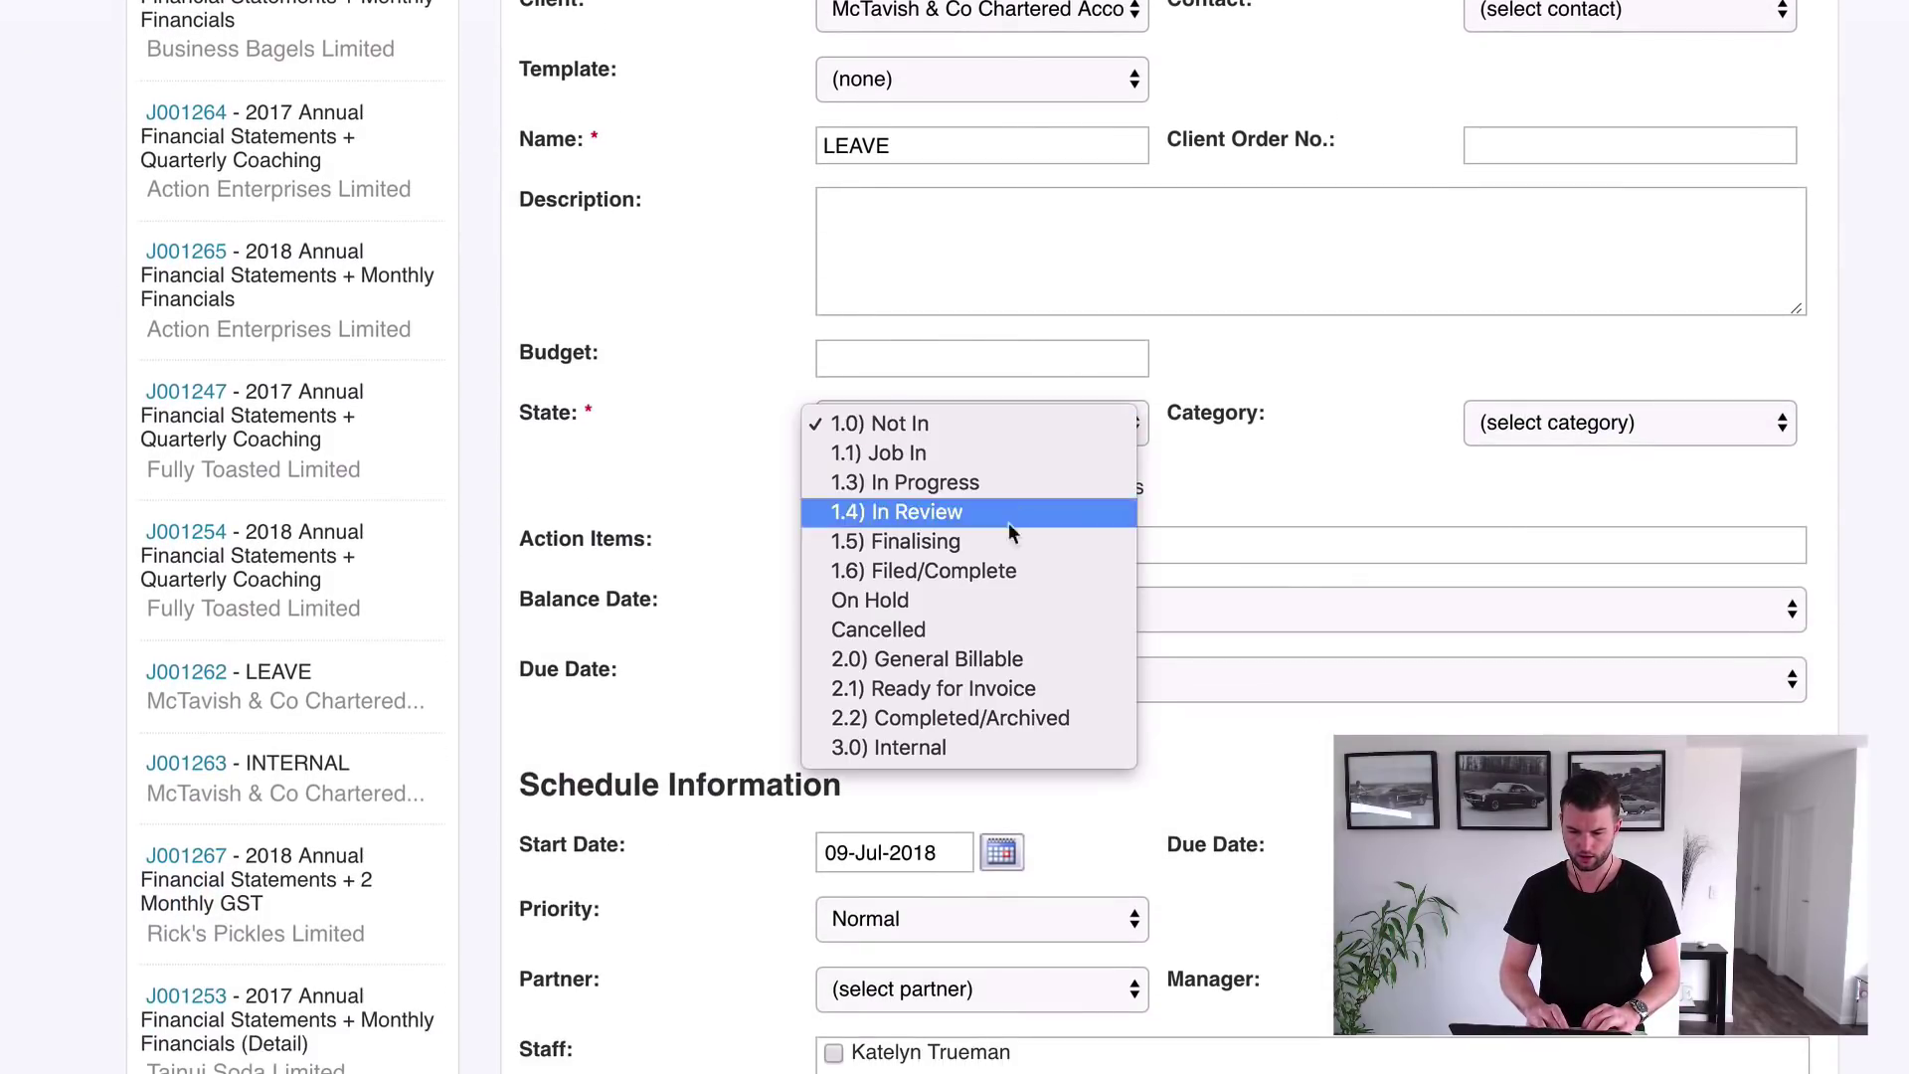
left_click(972, 843)
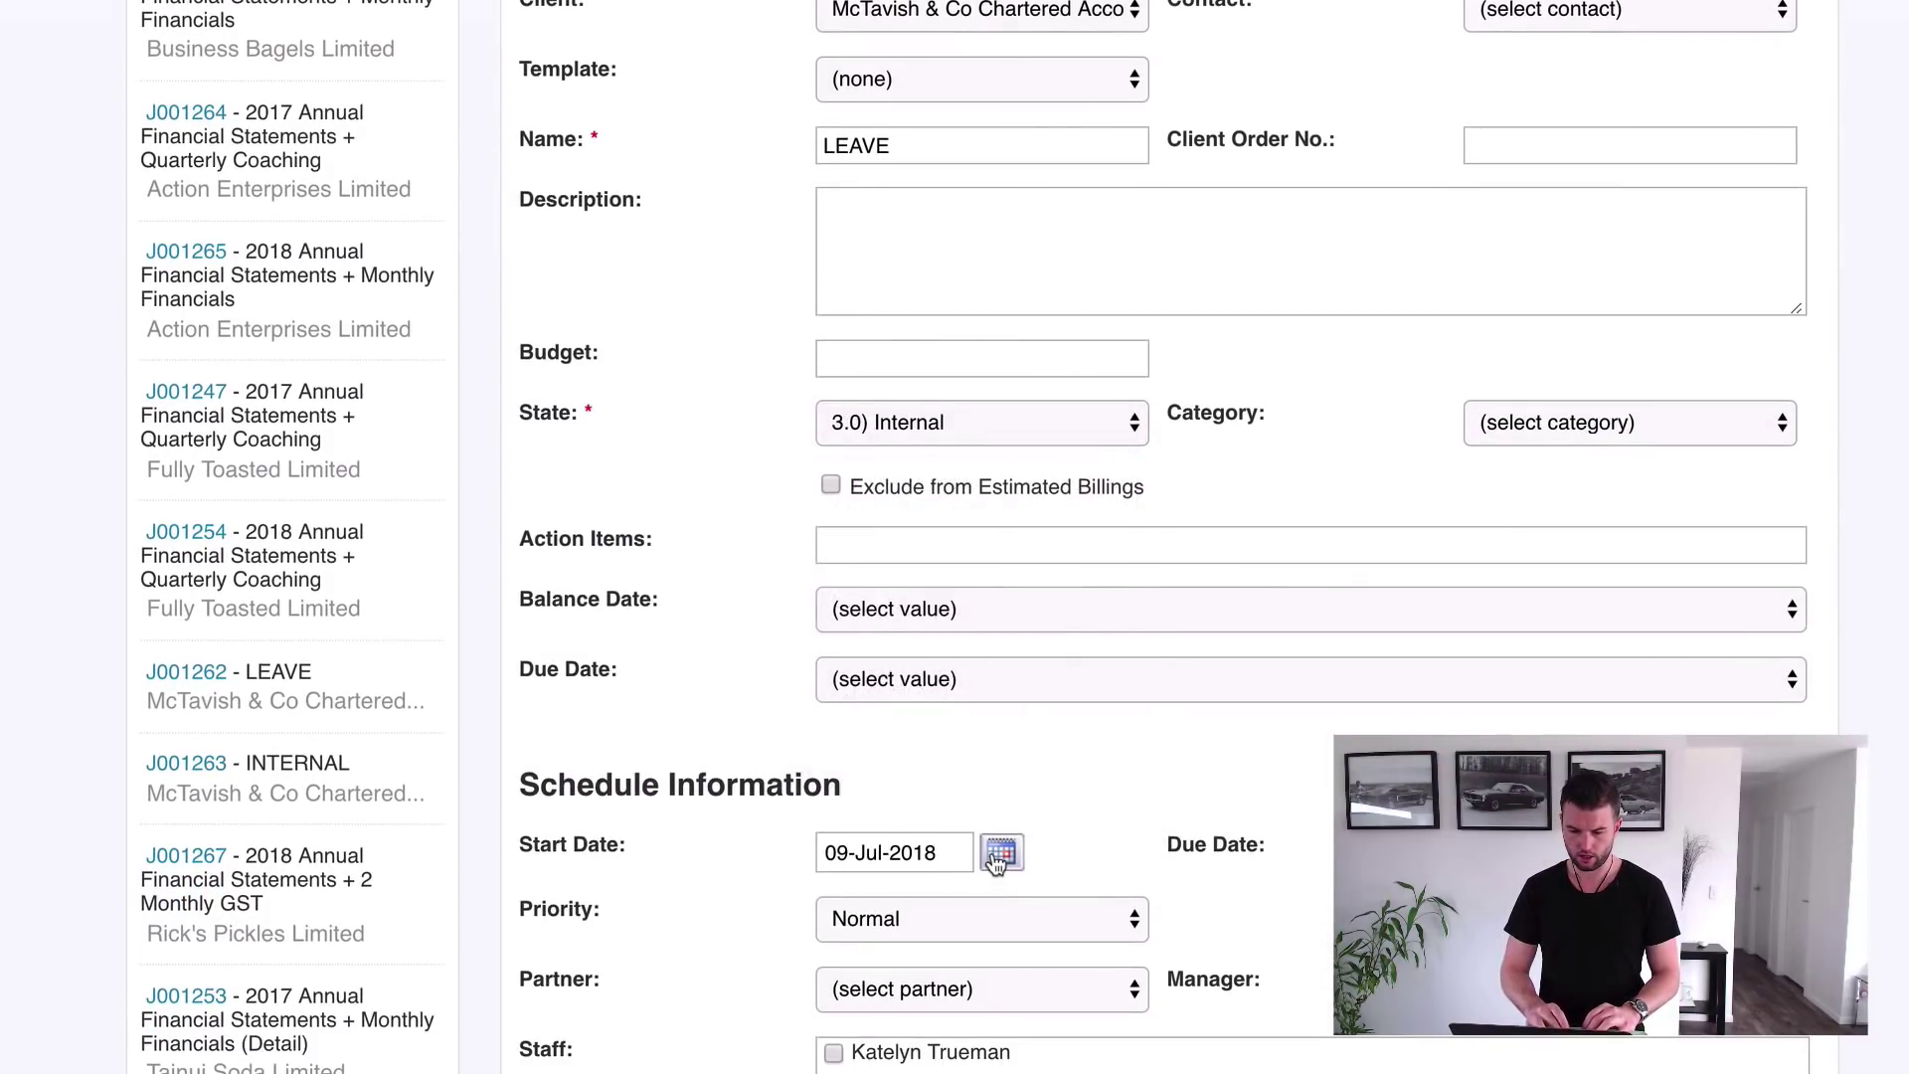
- Set the LEAVE job's scheduled start date to 01-Dec-2017
left_click(1000, 853)
left_click(711, 572)
left_click(710, 573)
left_click(711, 573)
left_click(710, 573)
left_click(710, 573)
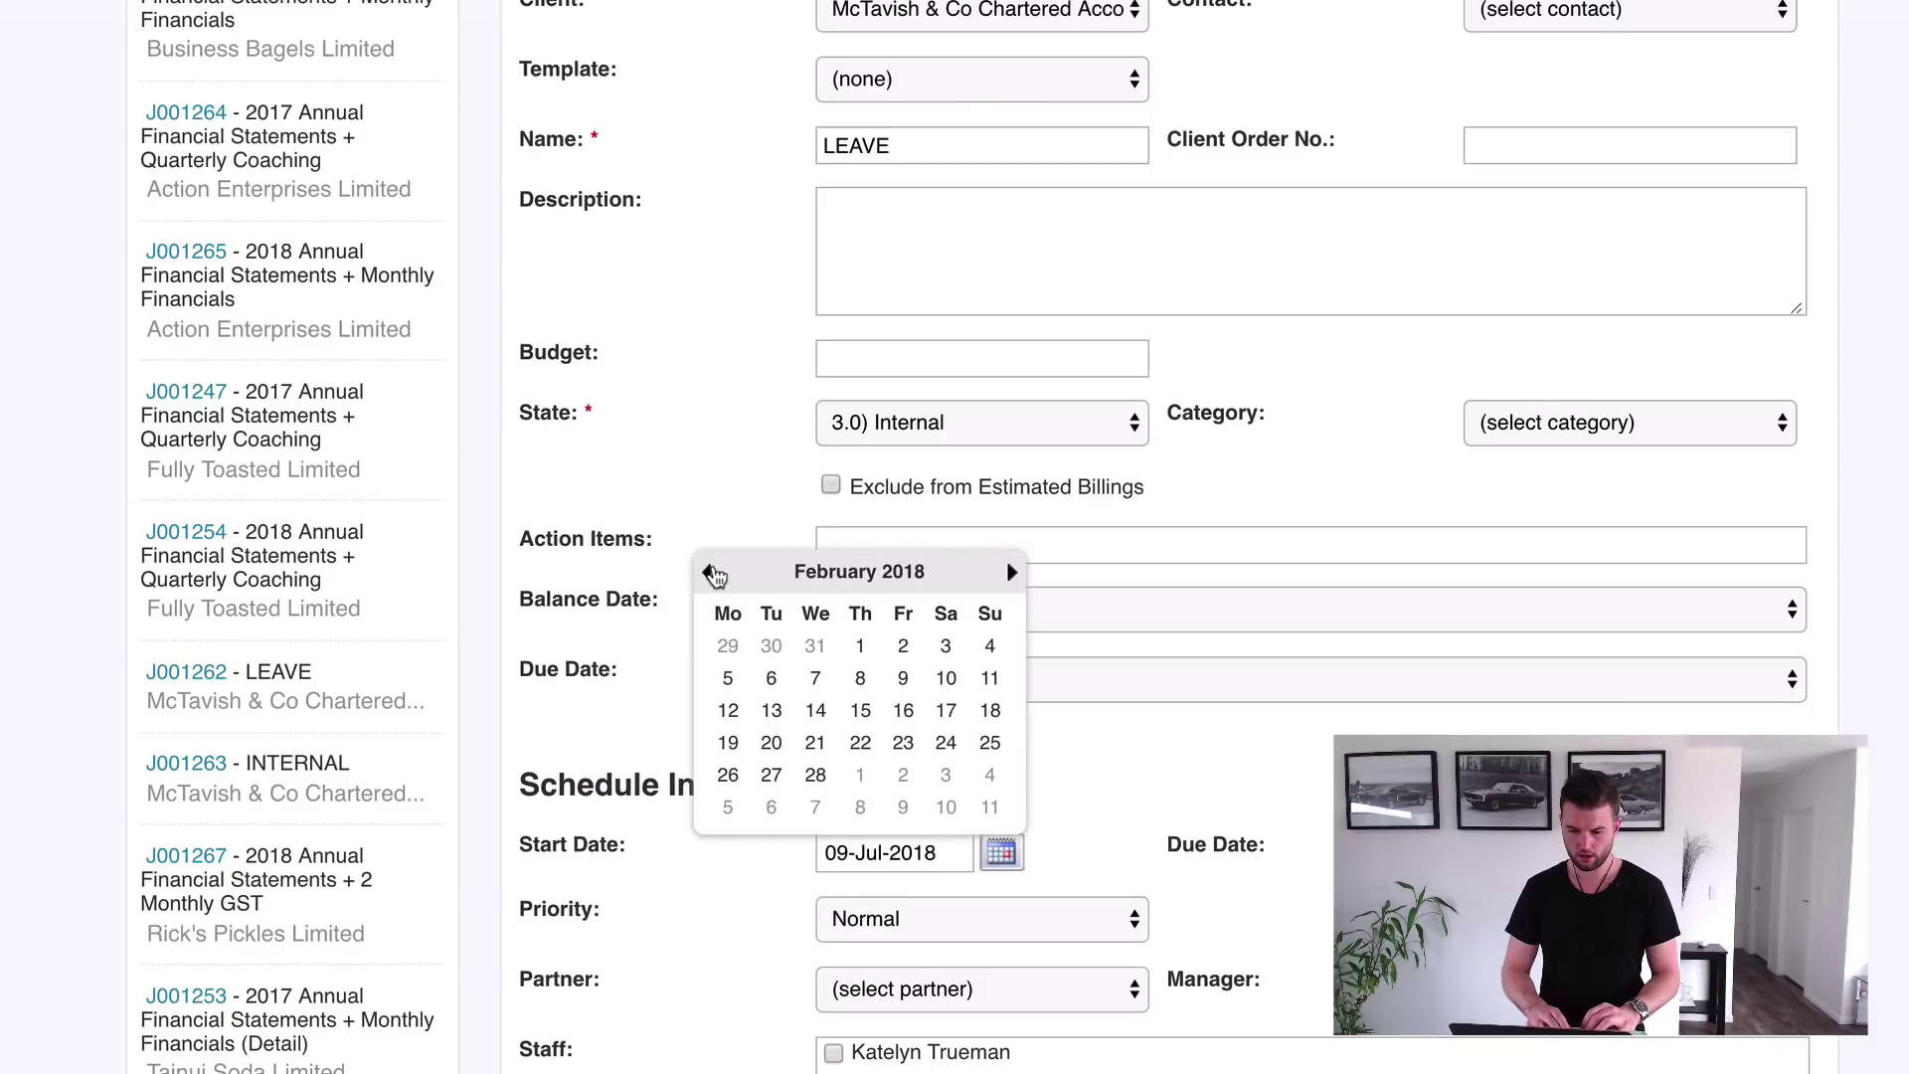
left_click(710, 573)
left_click(710, 573)
left_click(904, 648)
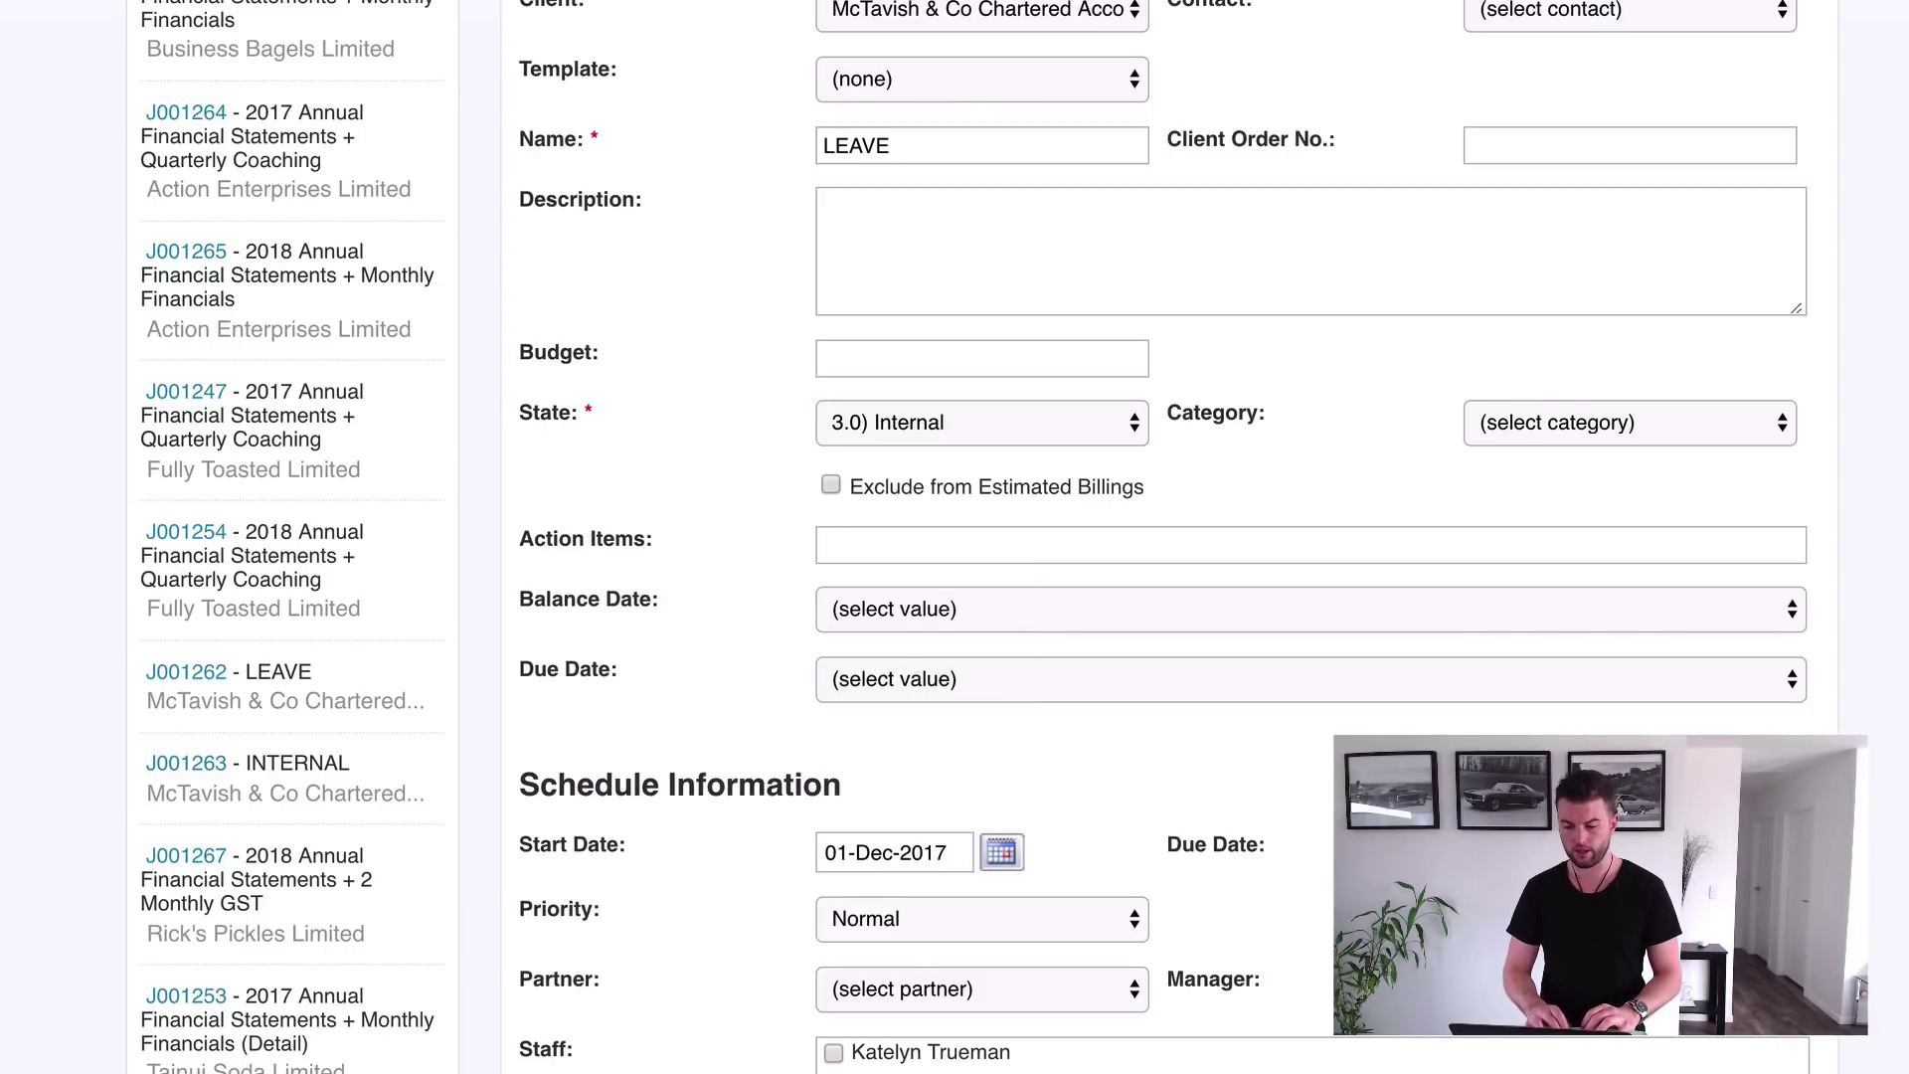
- Set the LEAVE job's scheduled due date to 31-Dec-2018
left_click(1649, 853)
left_click(1662, 574)
left_click(1662, 574)
left_click(1662, 574)
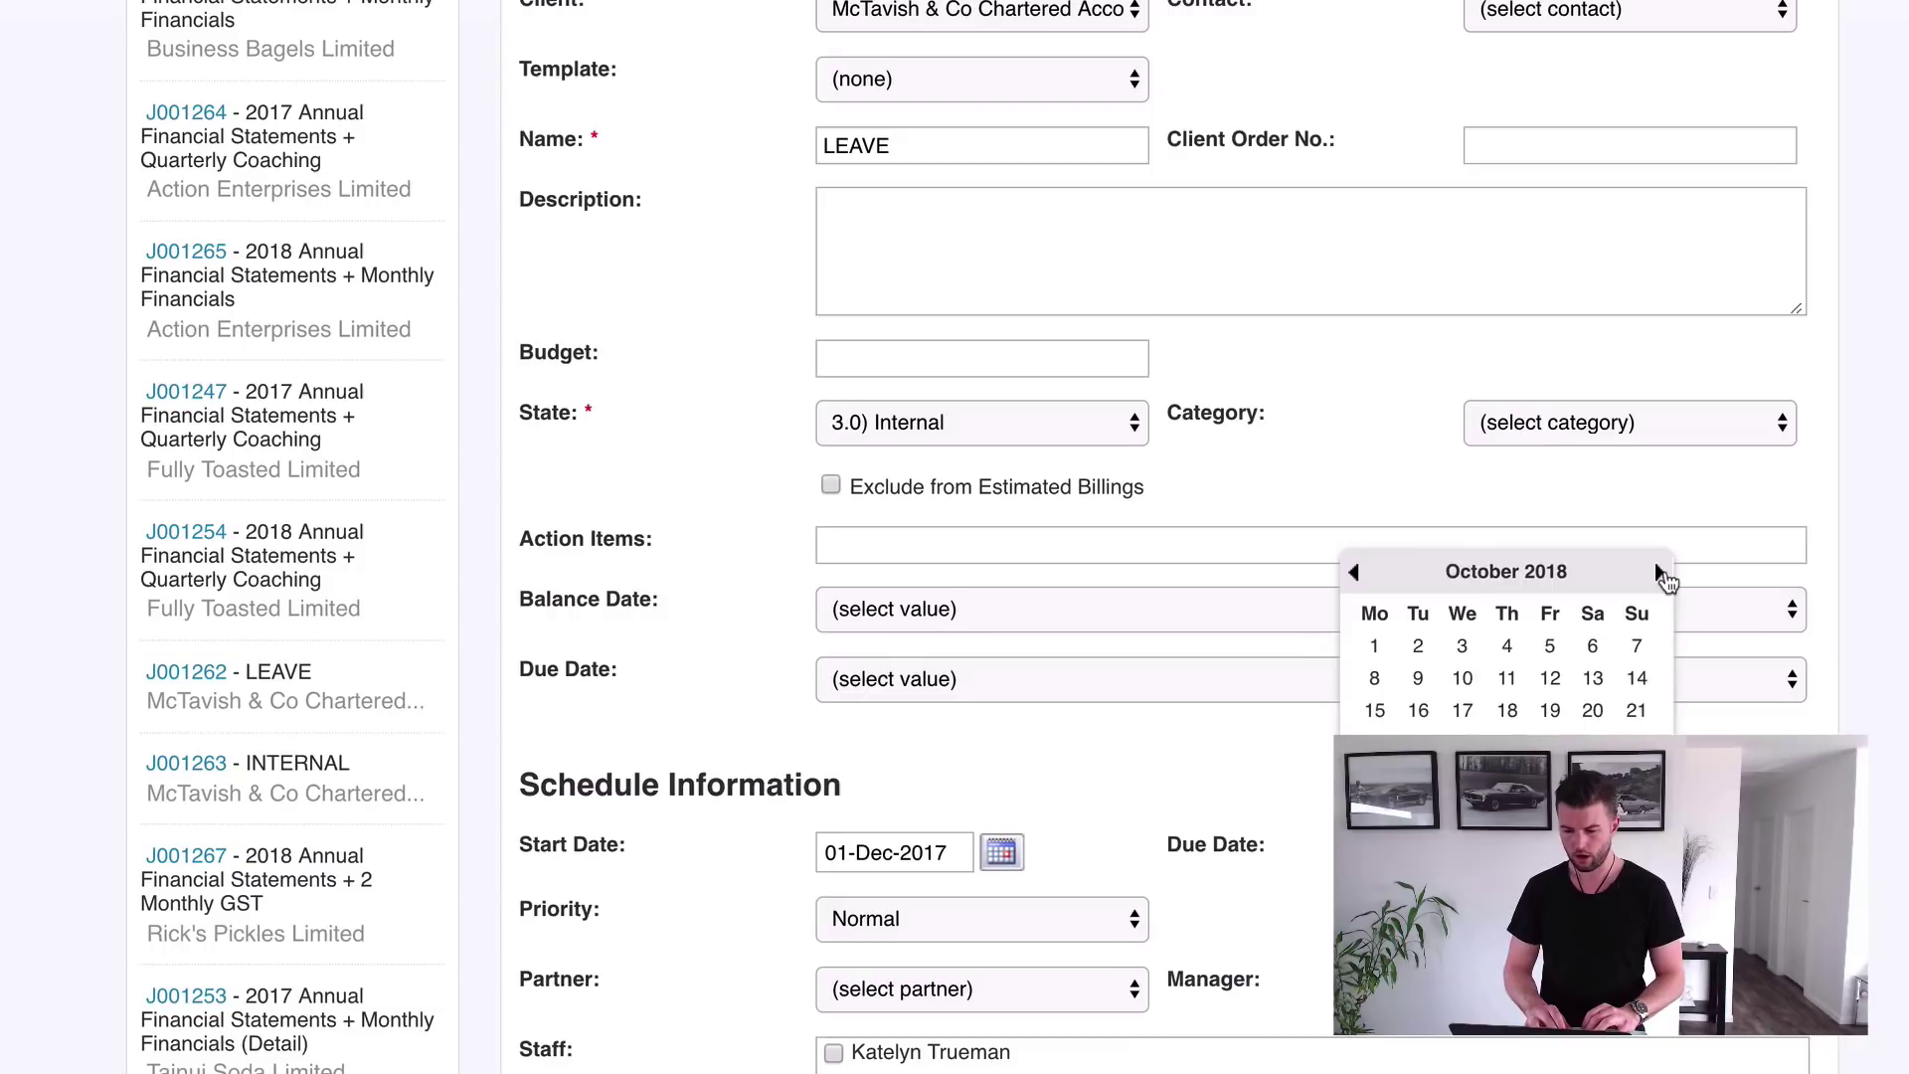
left_click(1662, 573)
left_click(1660, 574)
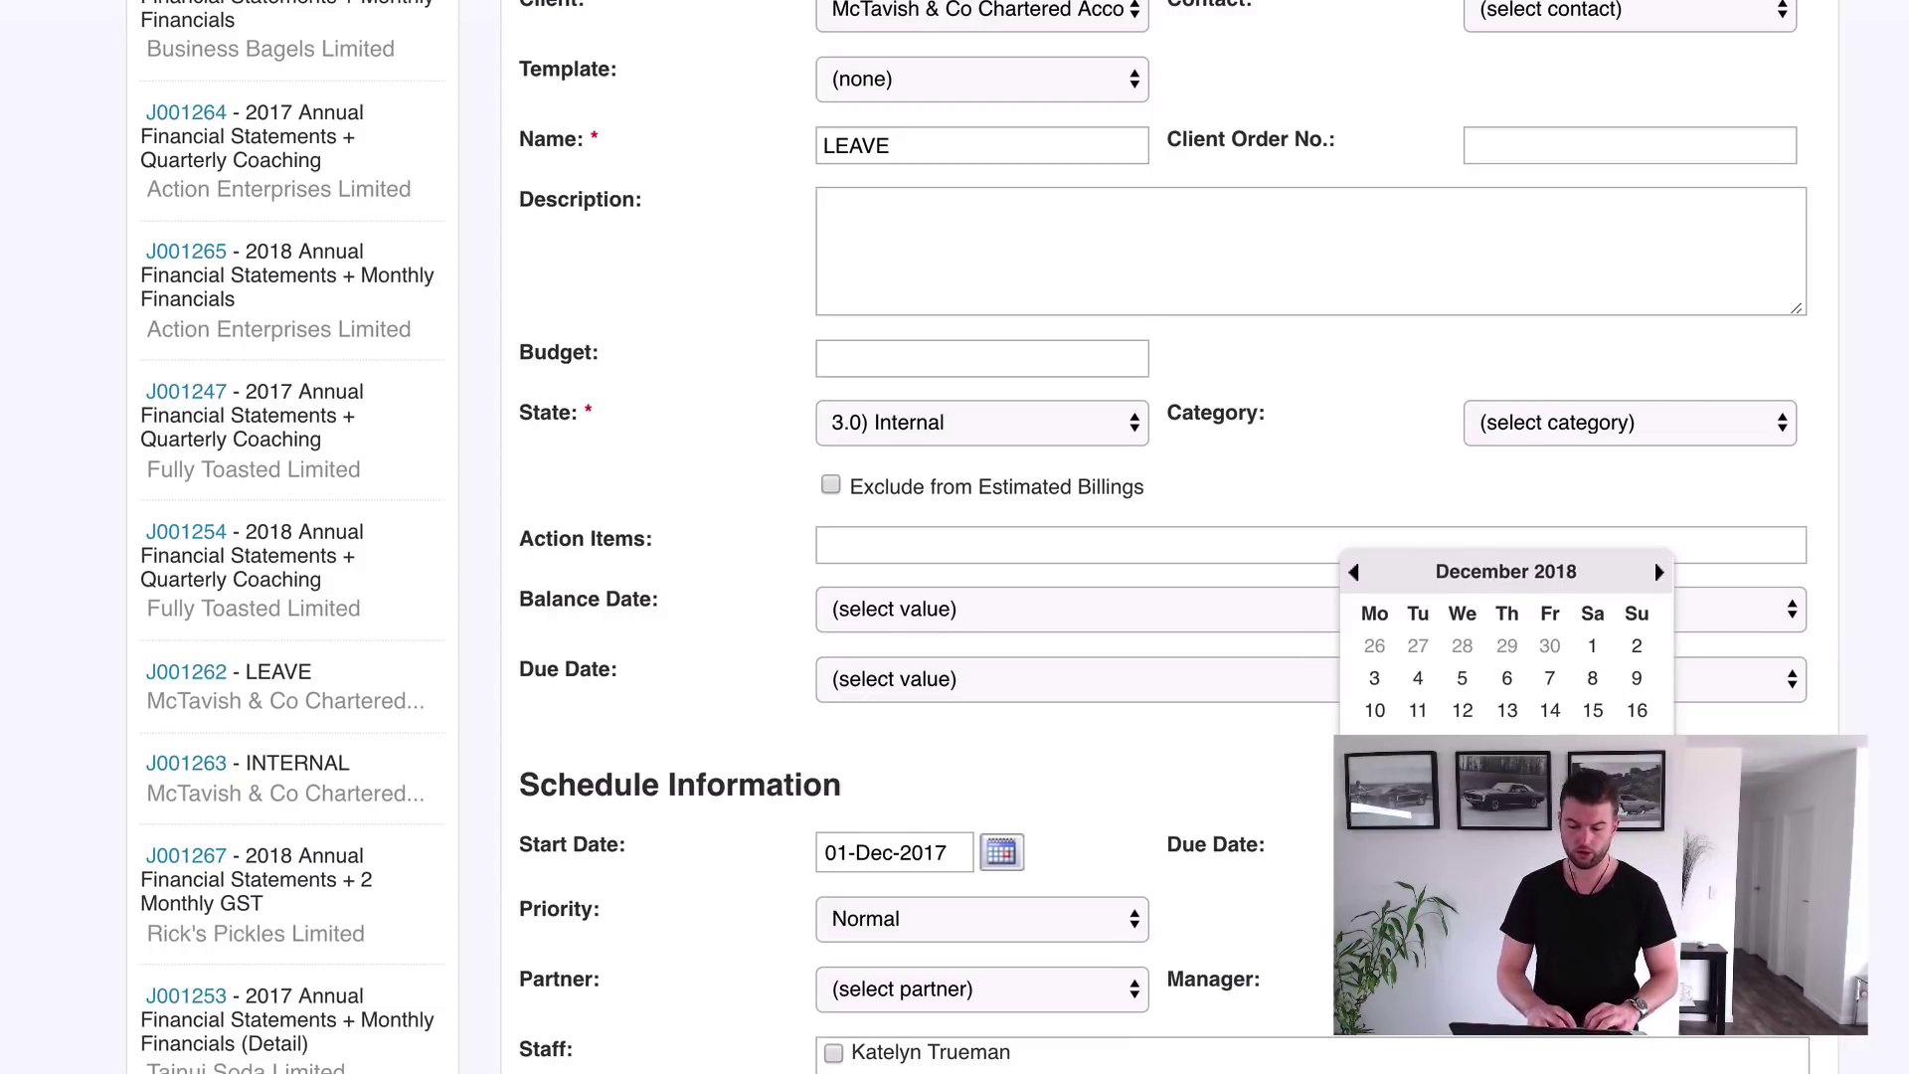
left_click(1374, 807)
- Assign all three listed staff members to the LEAVE job and save the job
scroll(975, 537, "down", 3)
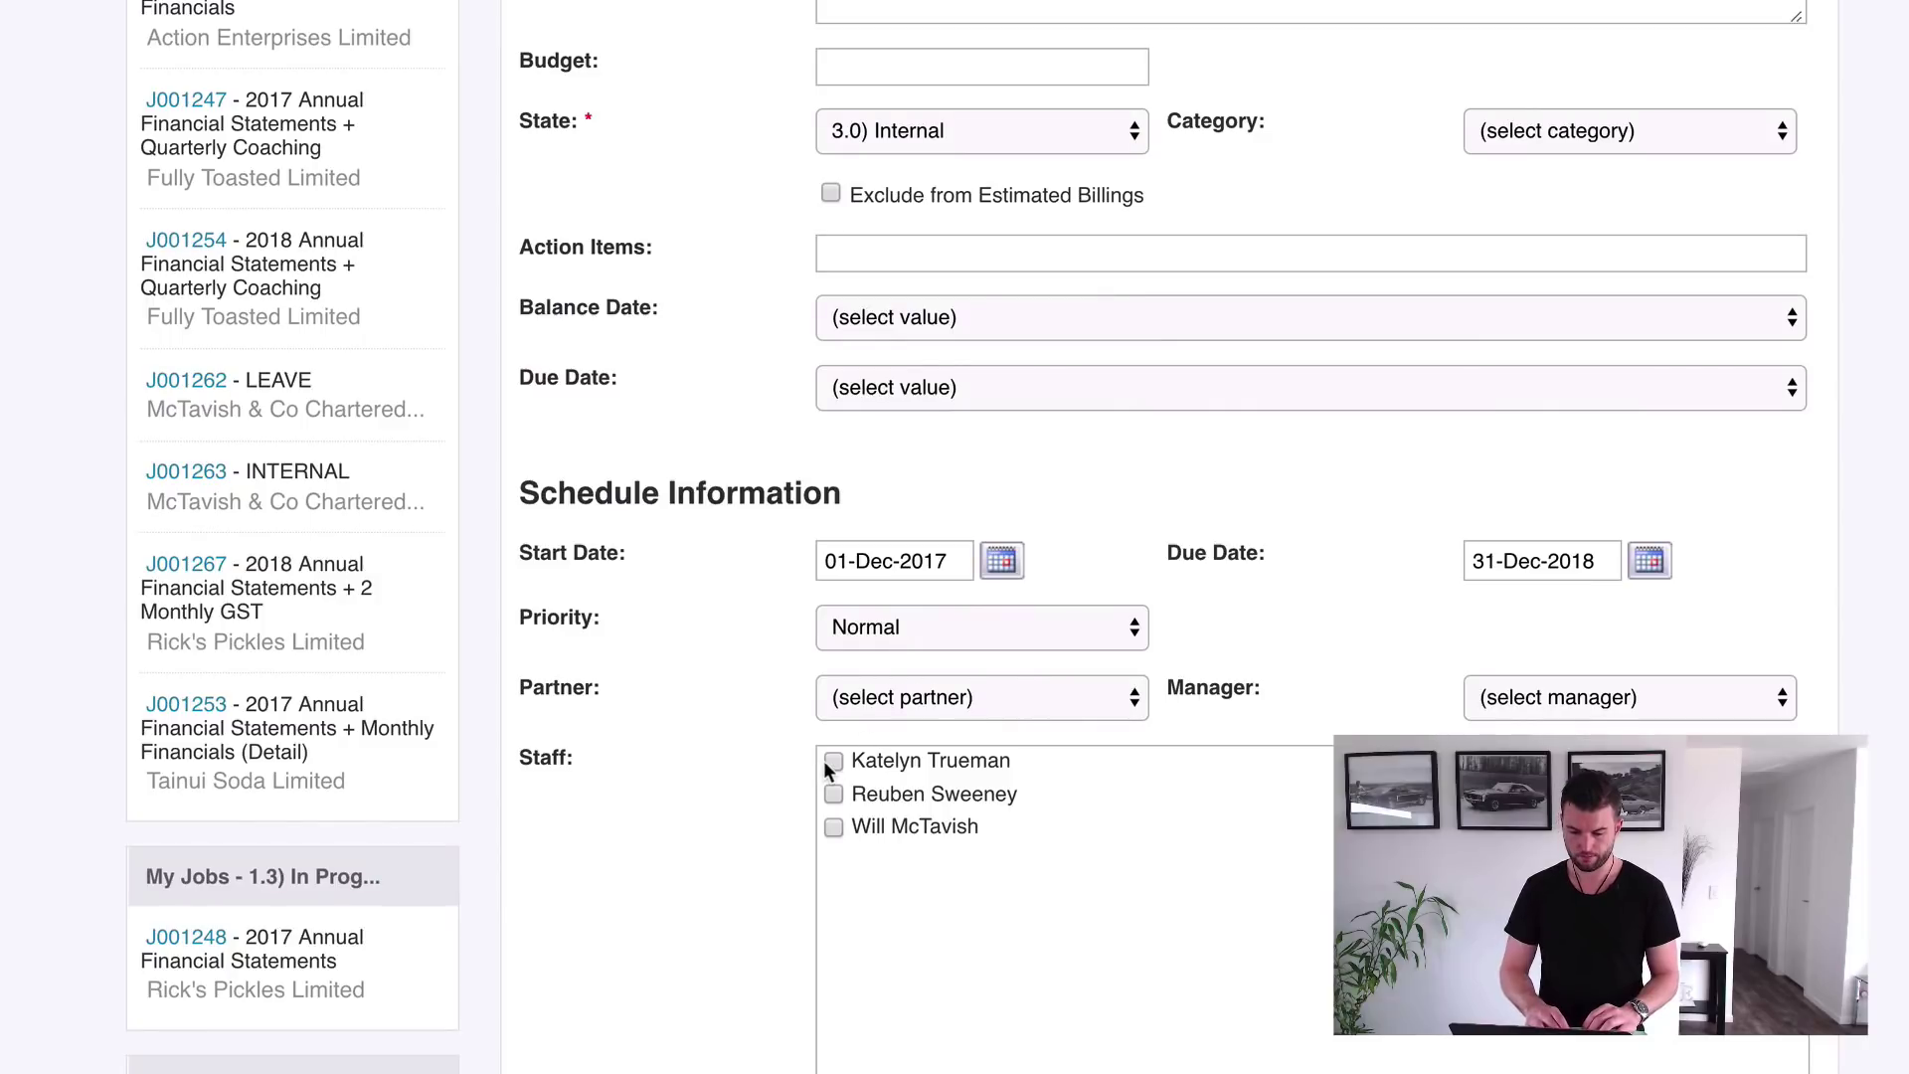
left_click(833, 828)
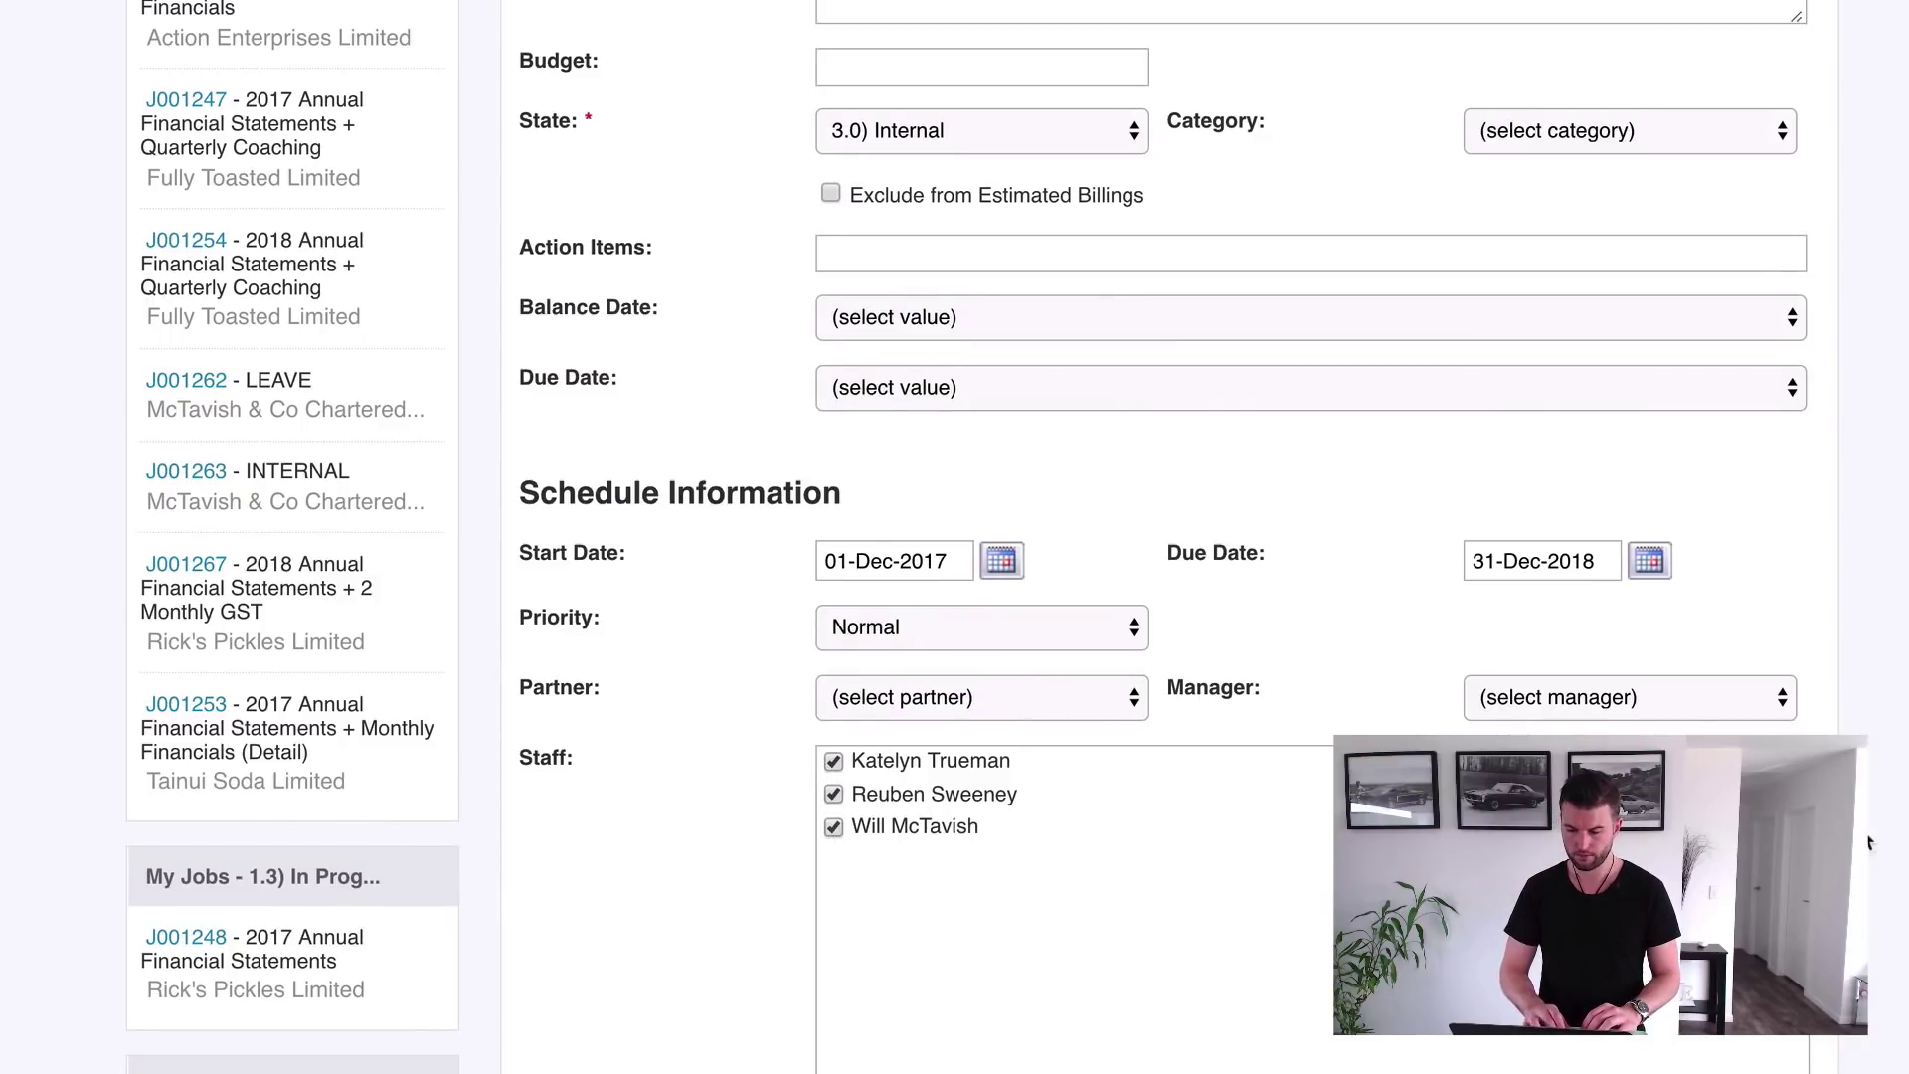
scroll(832, 837, "down", 1)
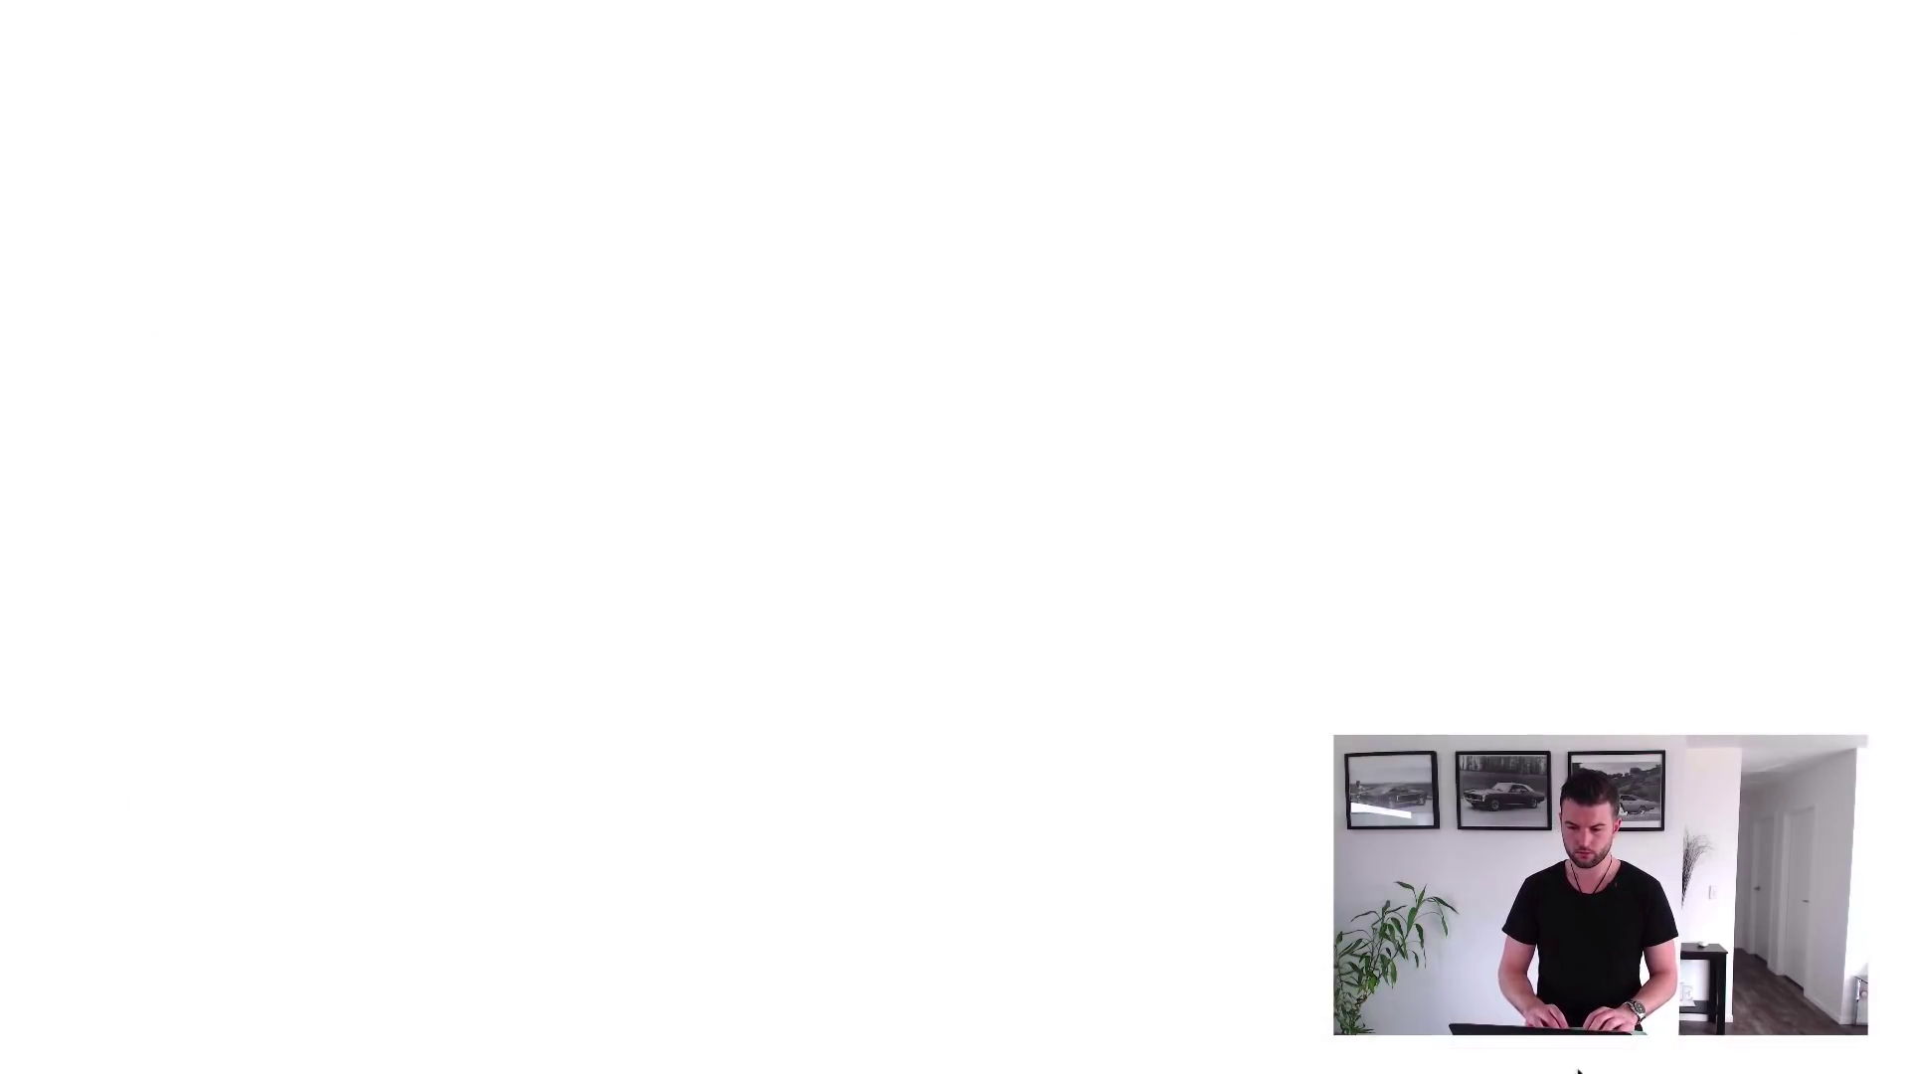
- Add a Sick Leave task to the new LEAVE job and save the task
scroll(838, 728, "down", 15)
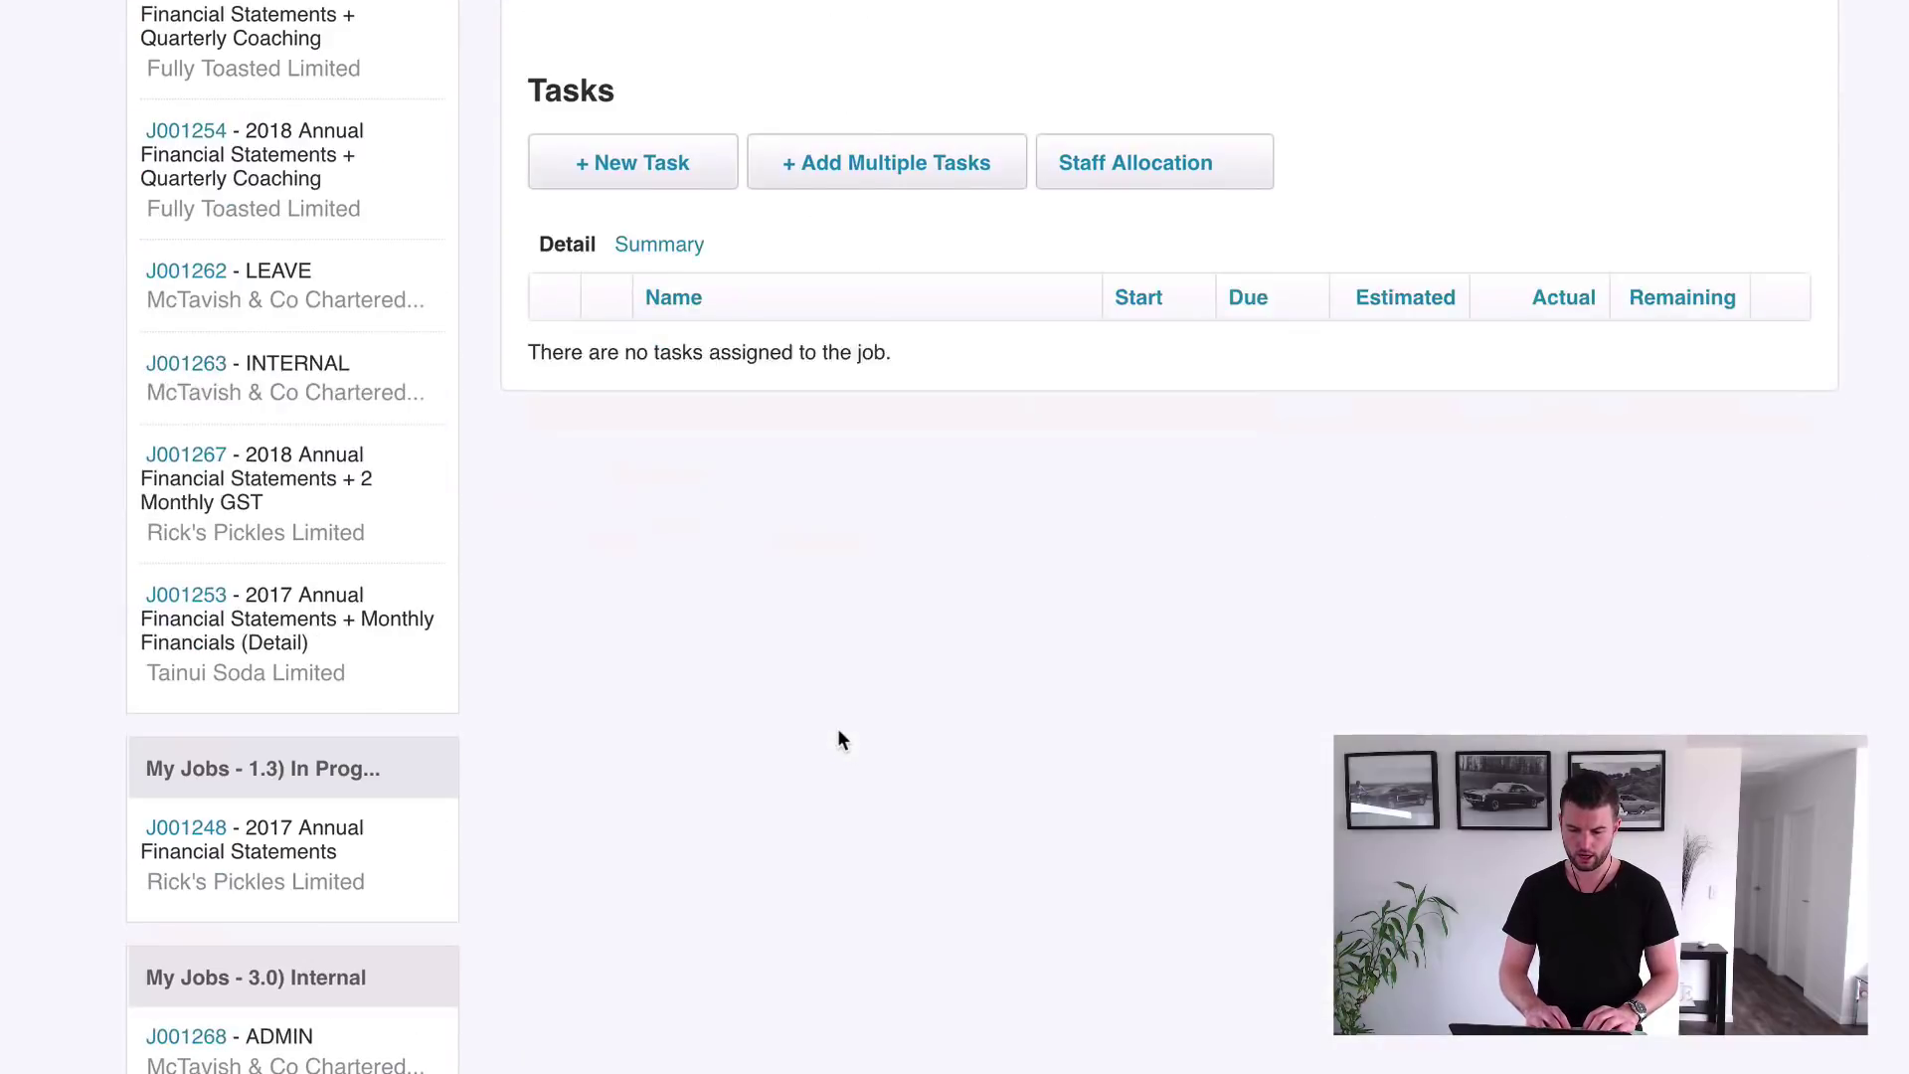
scroll(838, 728, "up", 4)
left_click(627, 884)
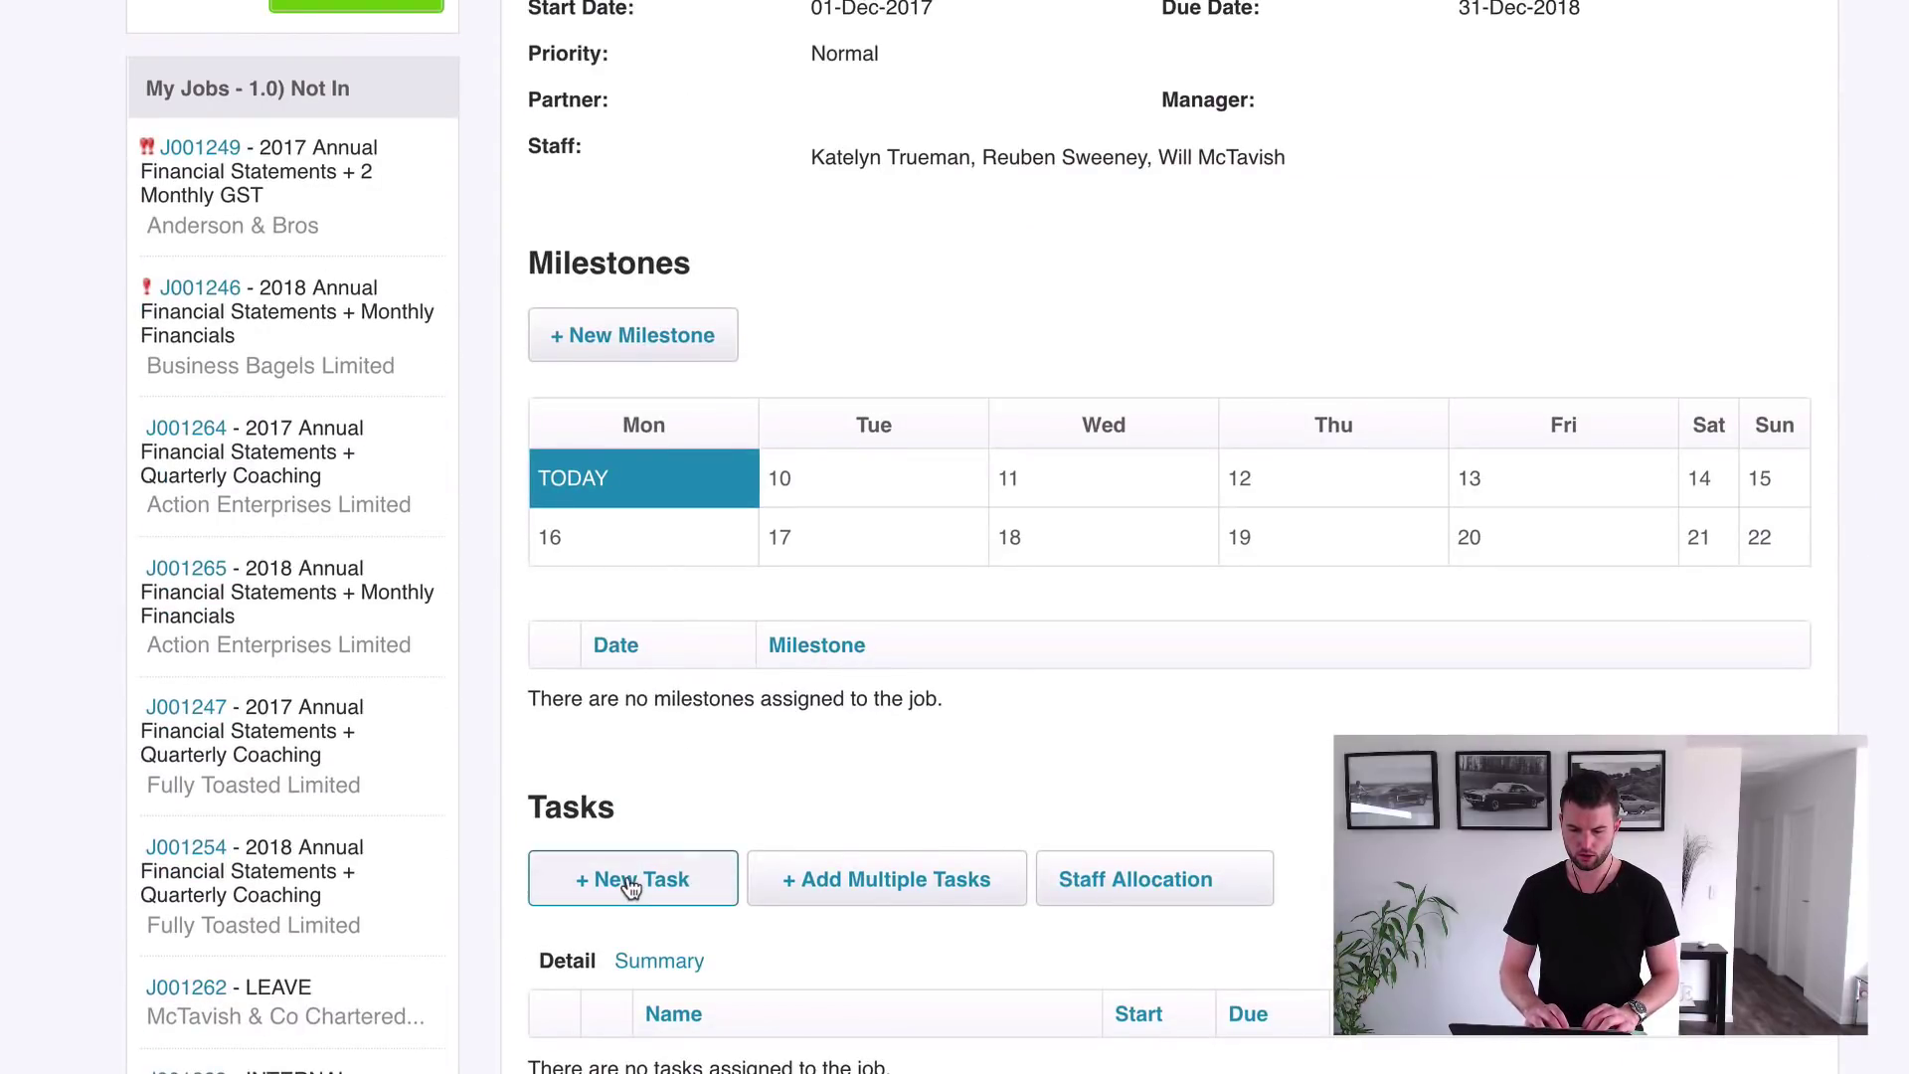
left_click(976, 553)
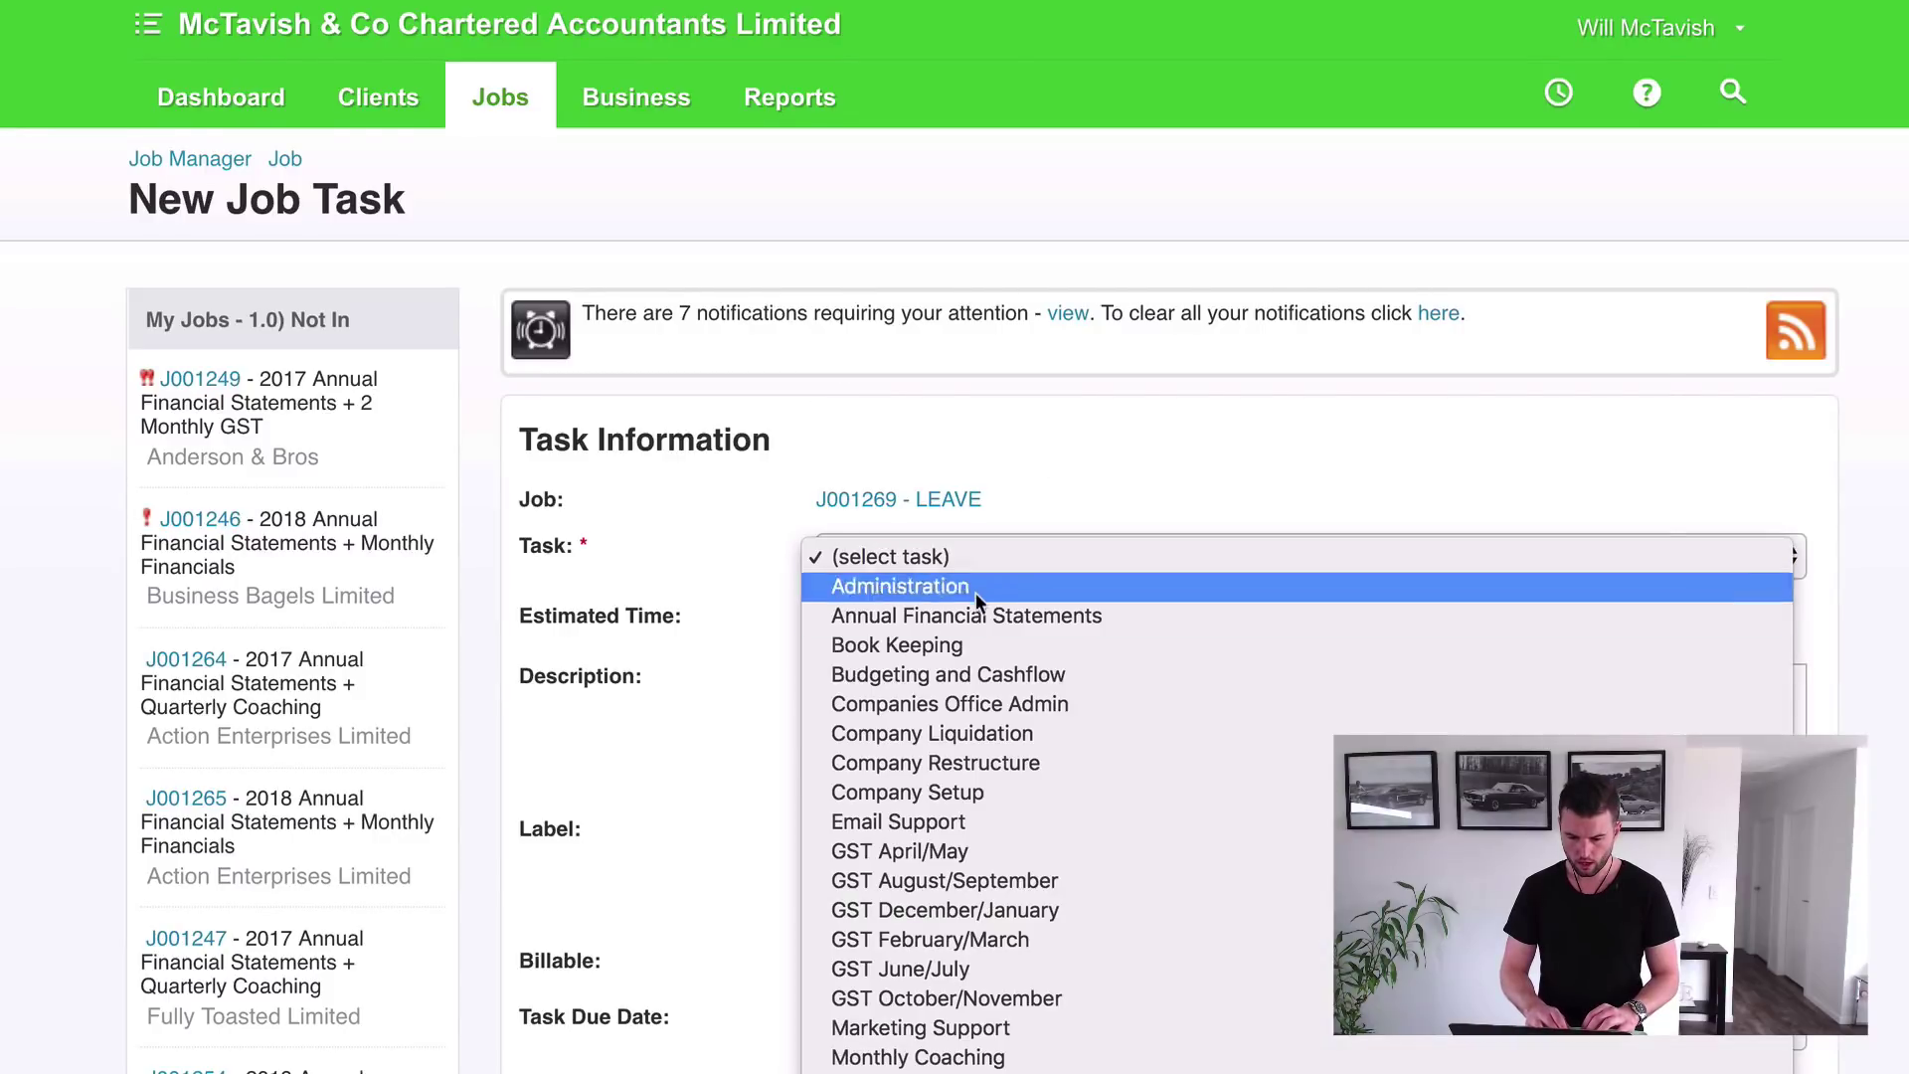
scroll(977, 653, "down", 3)
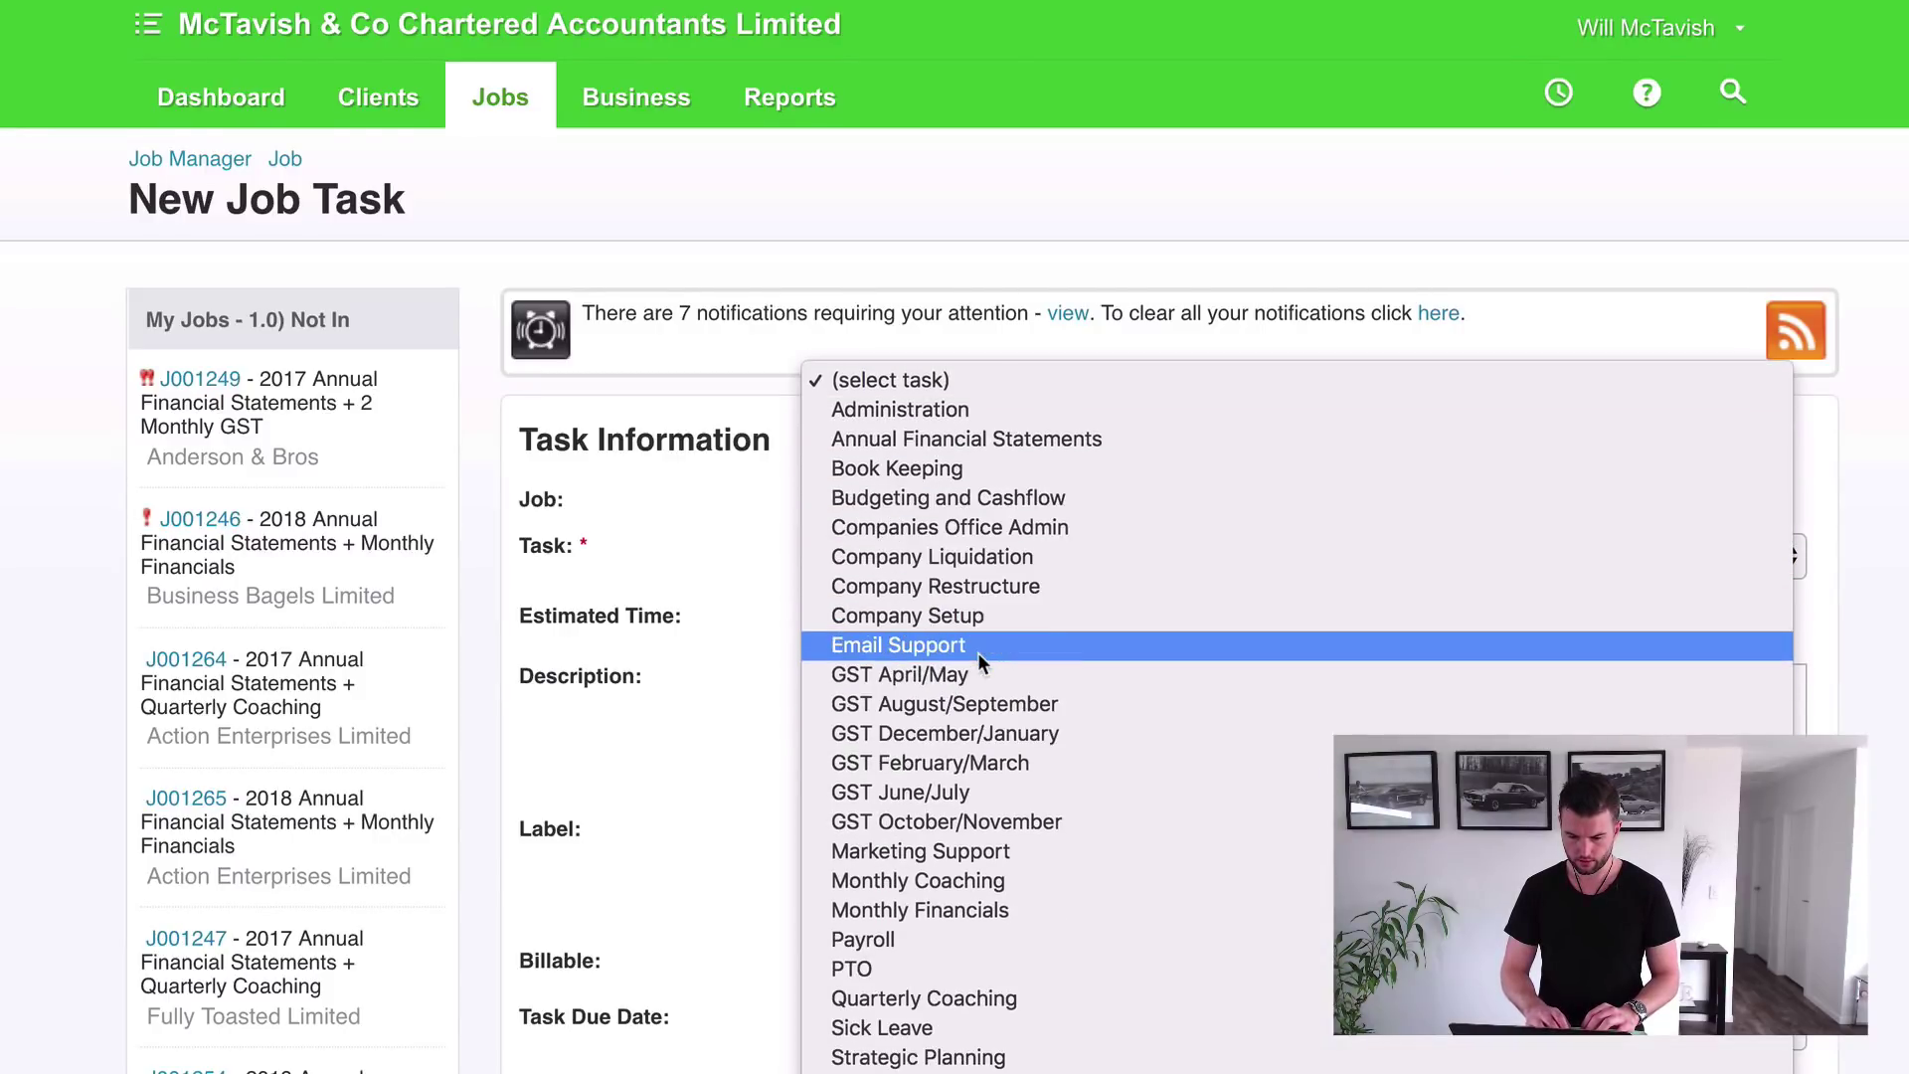
left_click(916, 1030)
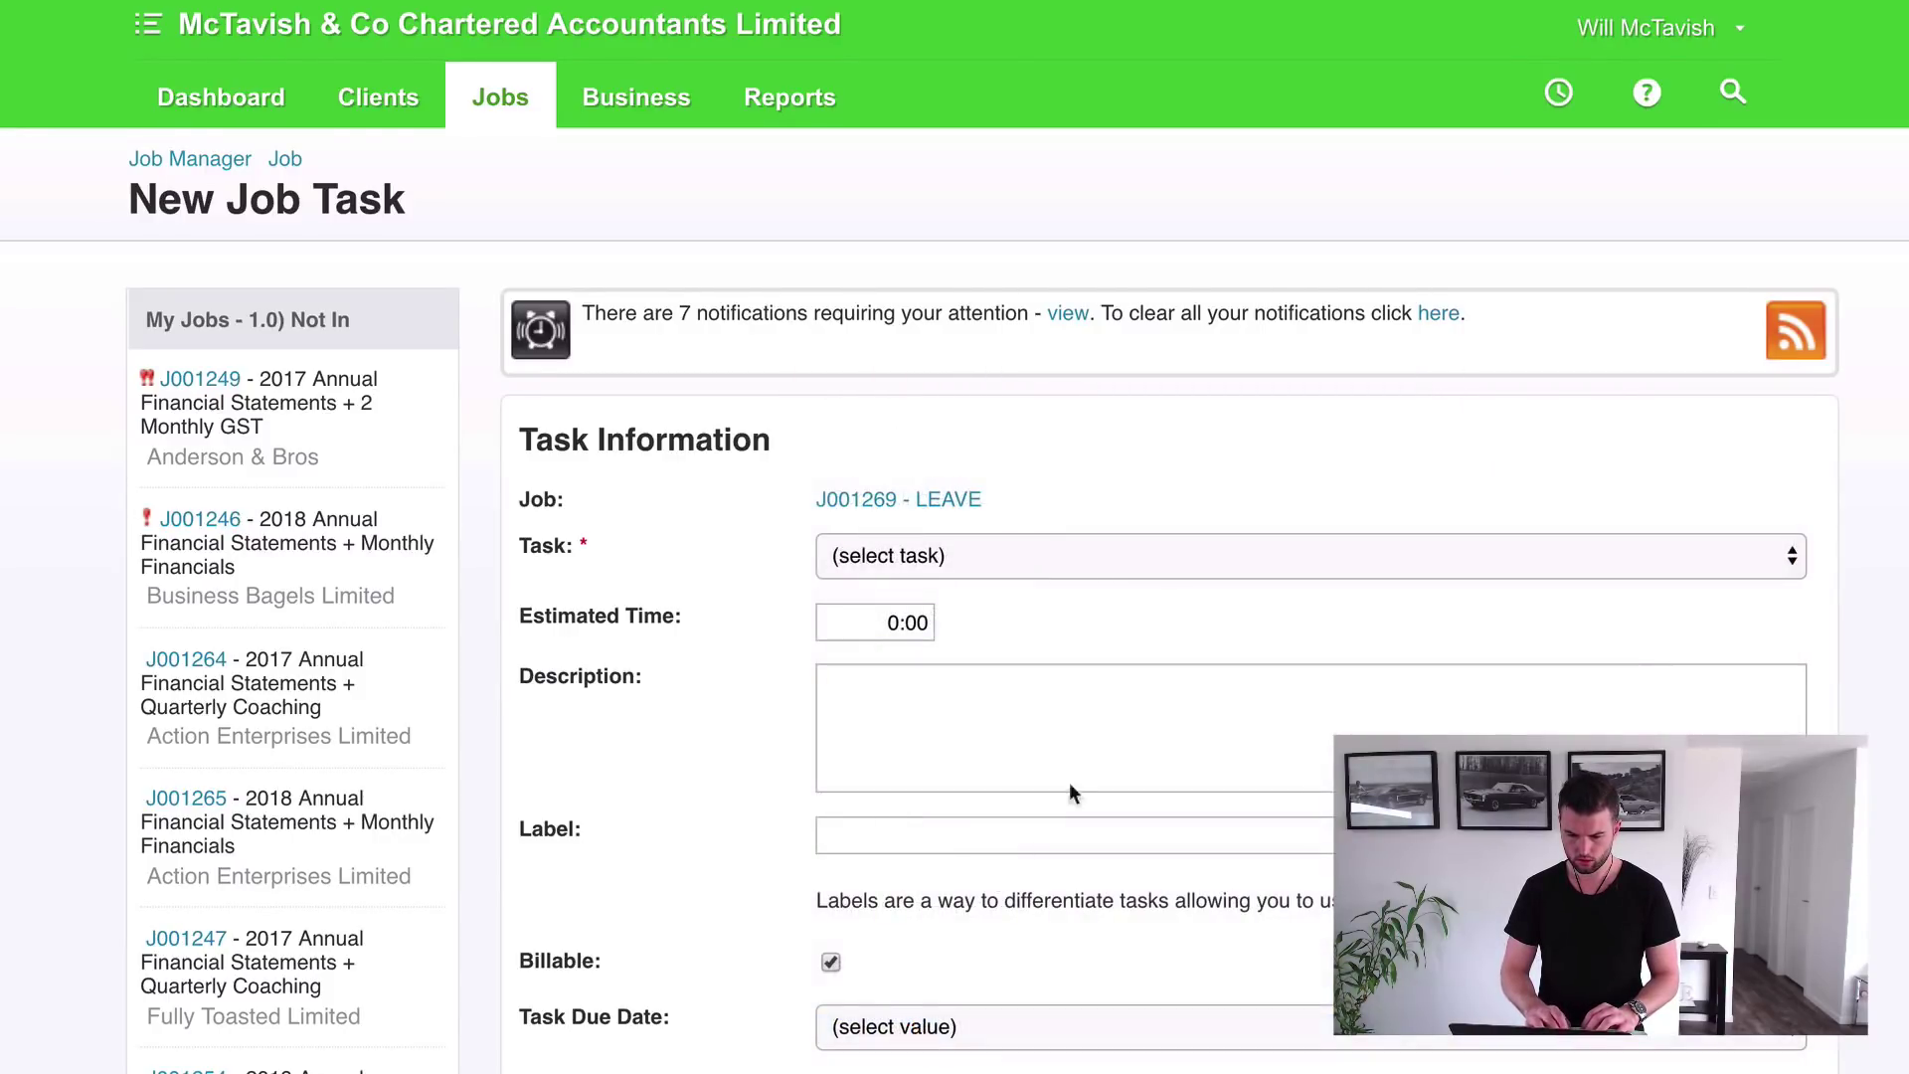
scroll(1142, 694, "down", 5)
scroll(964, 370, "down", 4)
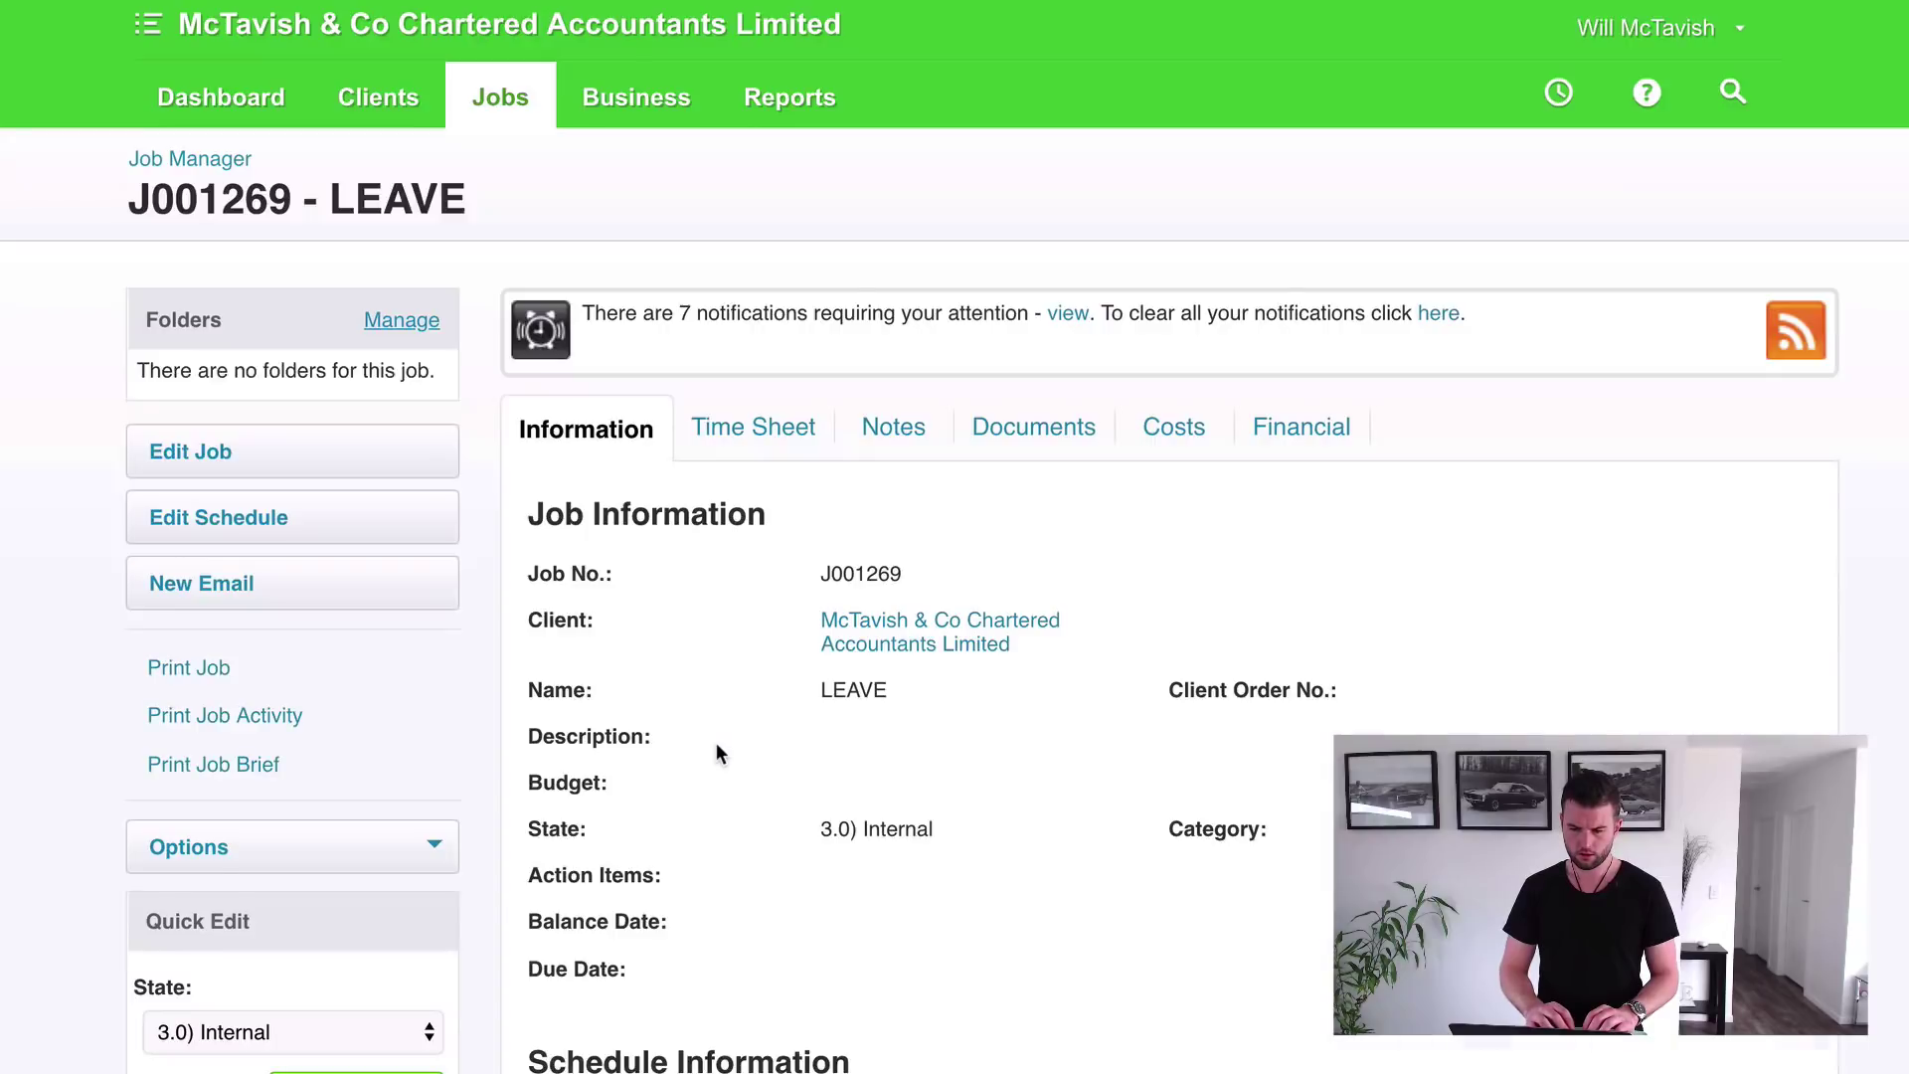
- Add a non-billable PTO task to the LEAVE job and save the task
scroll(716, 742, "down", 15)
scroll(766, 243, "up", 1)
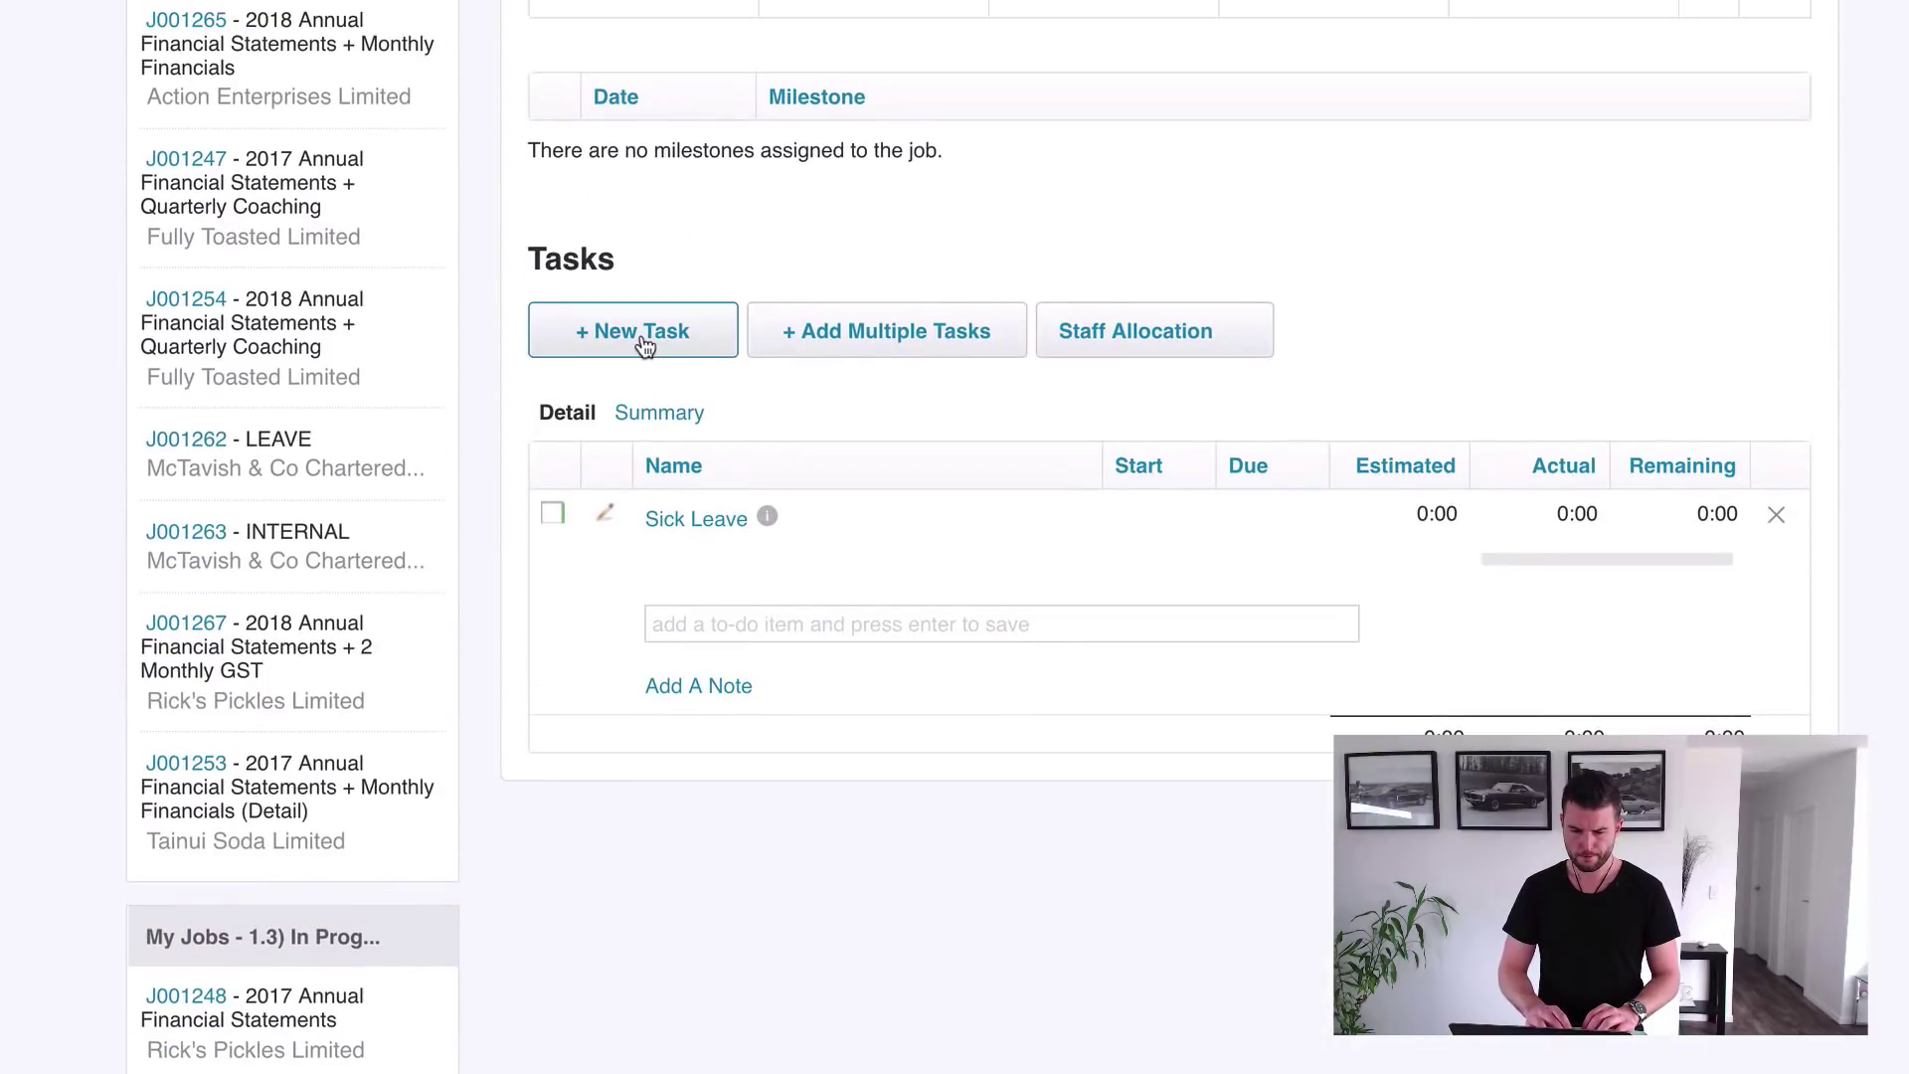
left_click(641, 343)
left_click(997, 556)
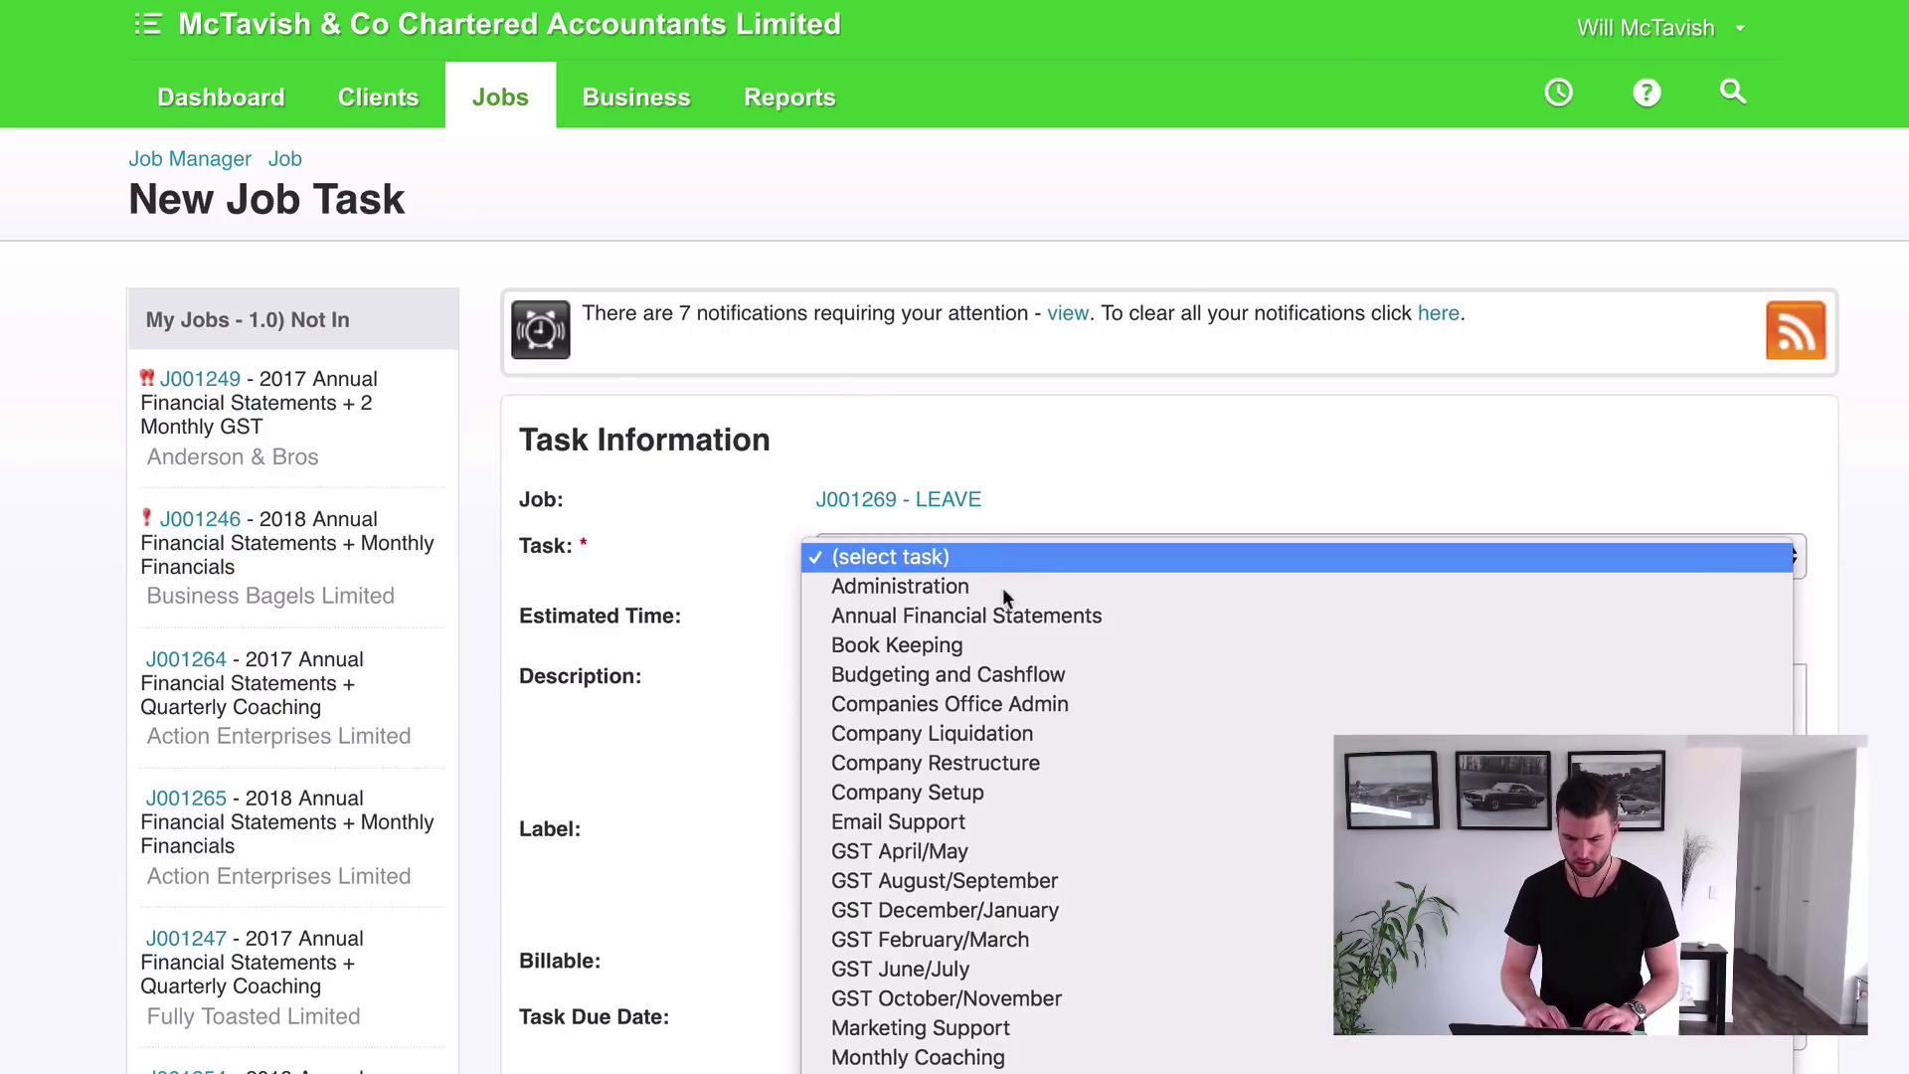
scroll(1056, 832, "down", 3)
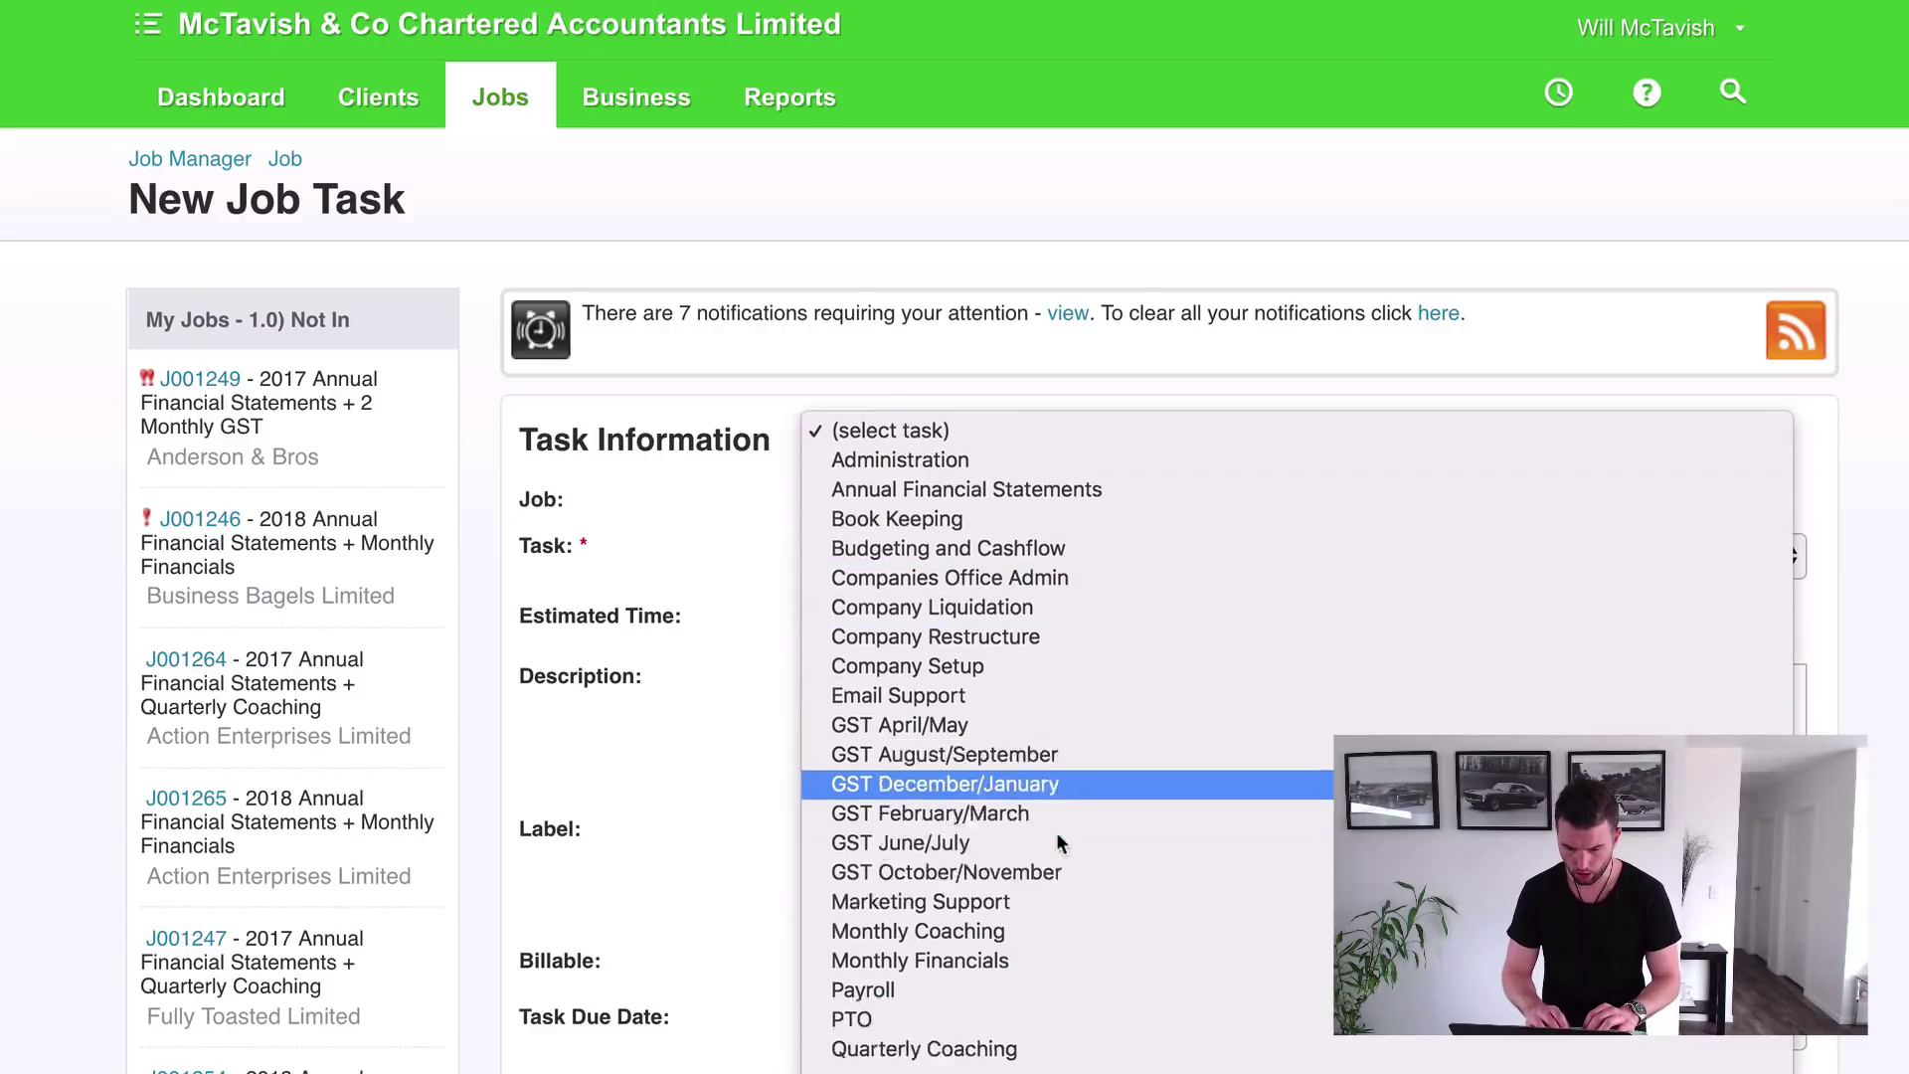
left_click(875, 970)
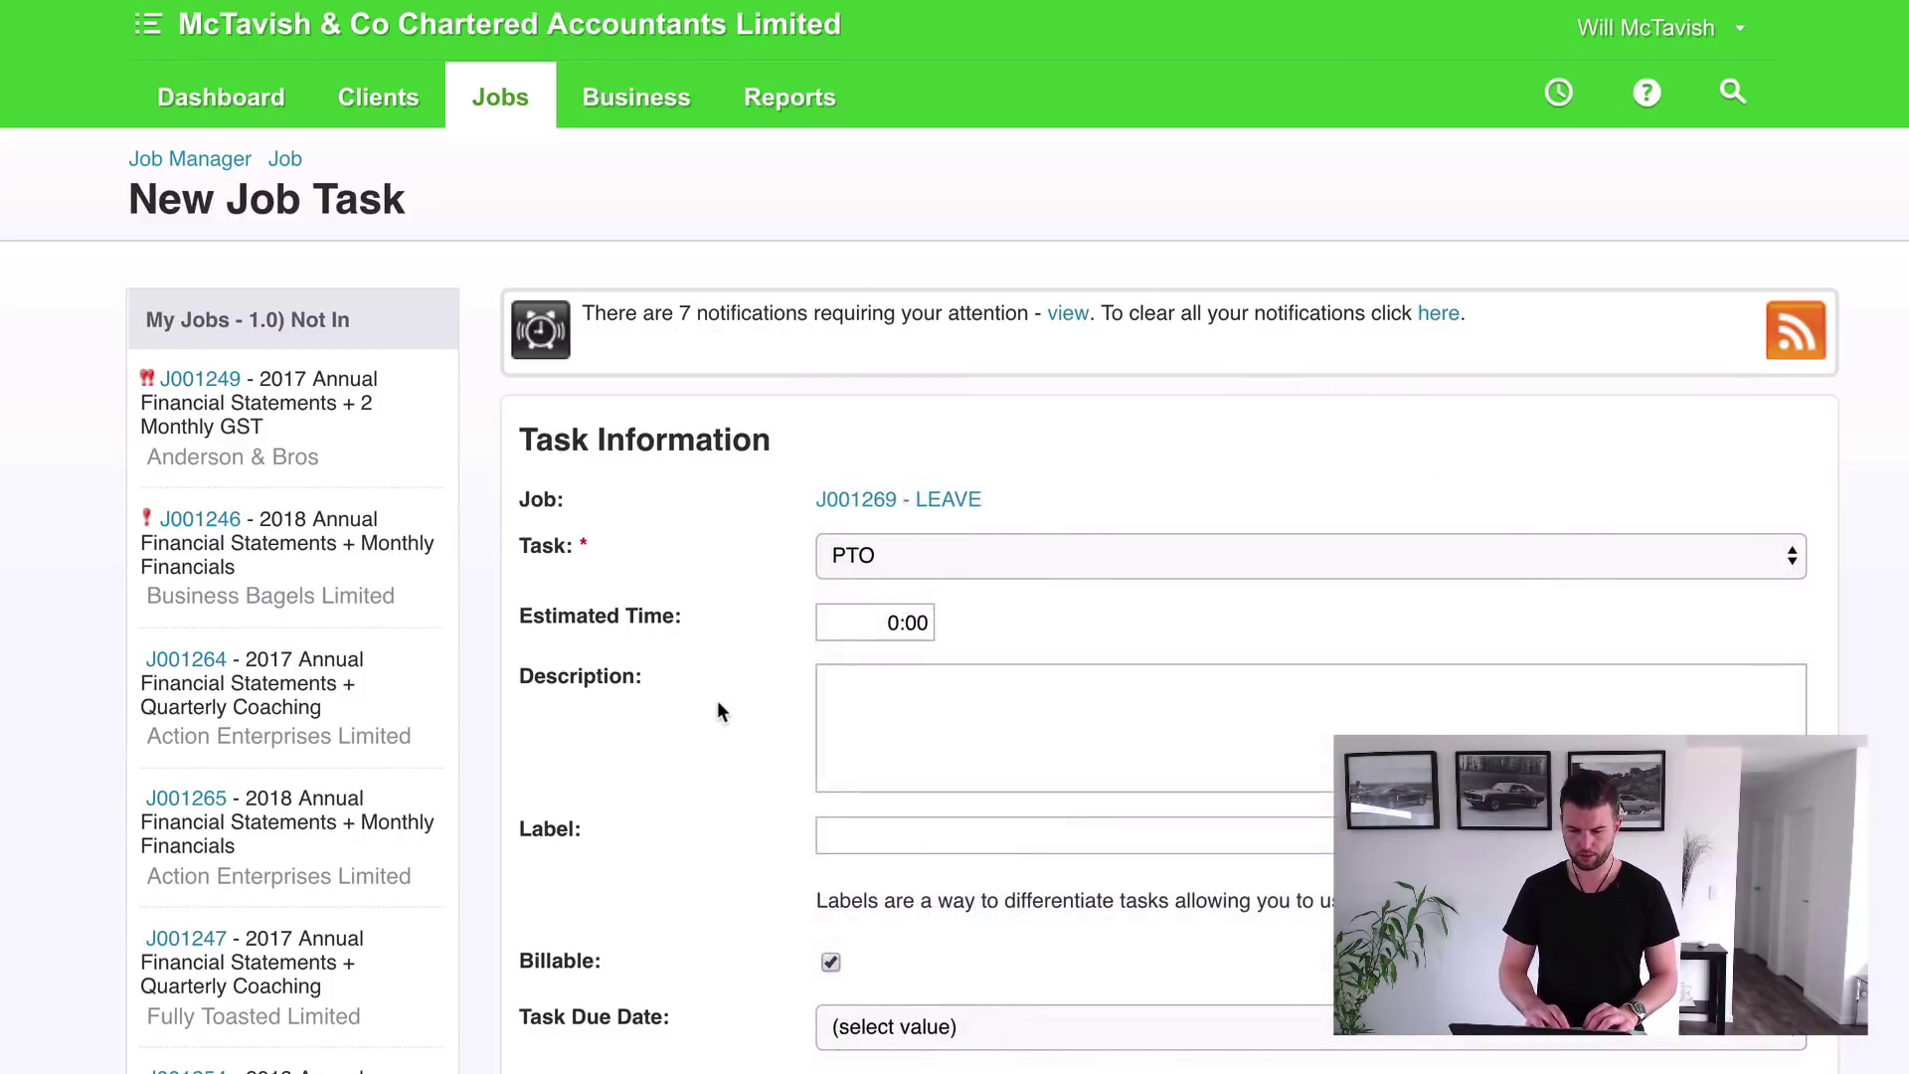
scroll(1068, 845, "down", 4)
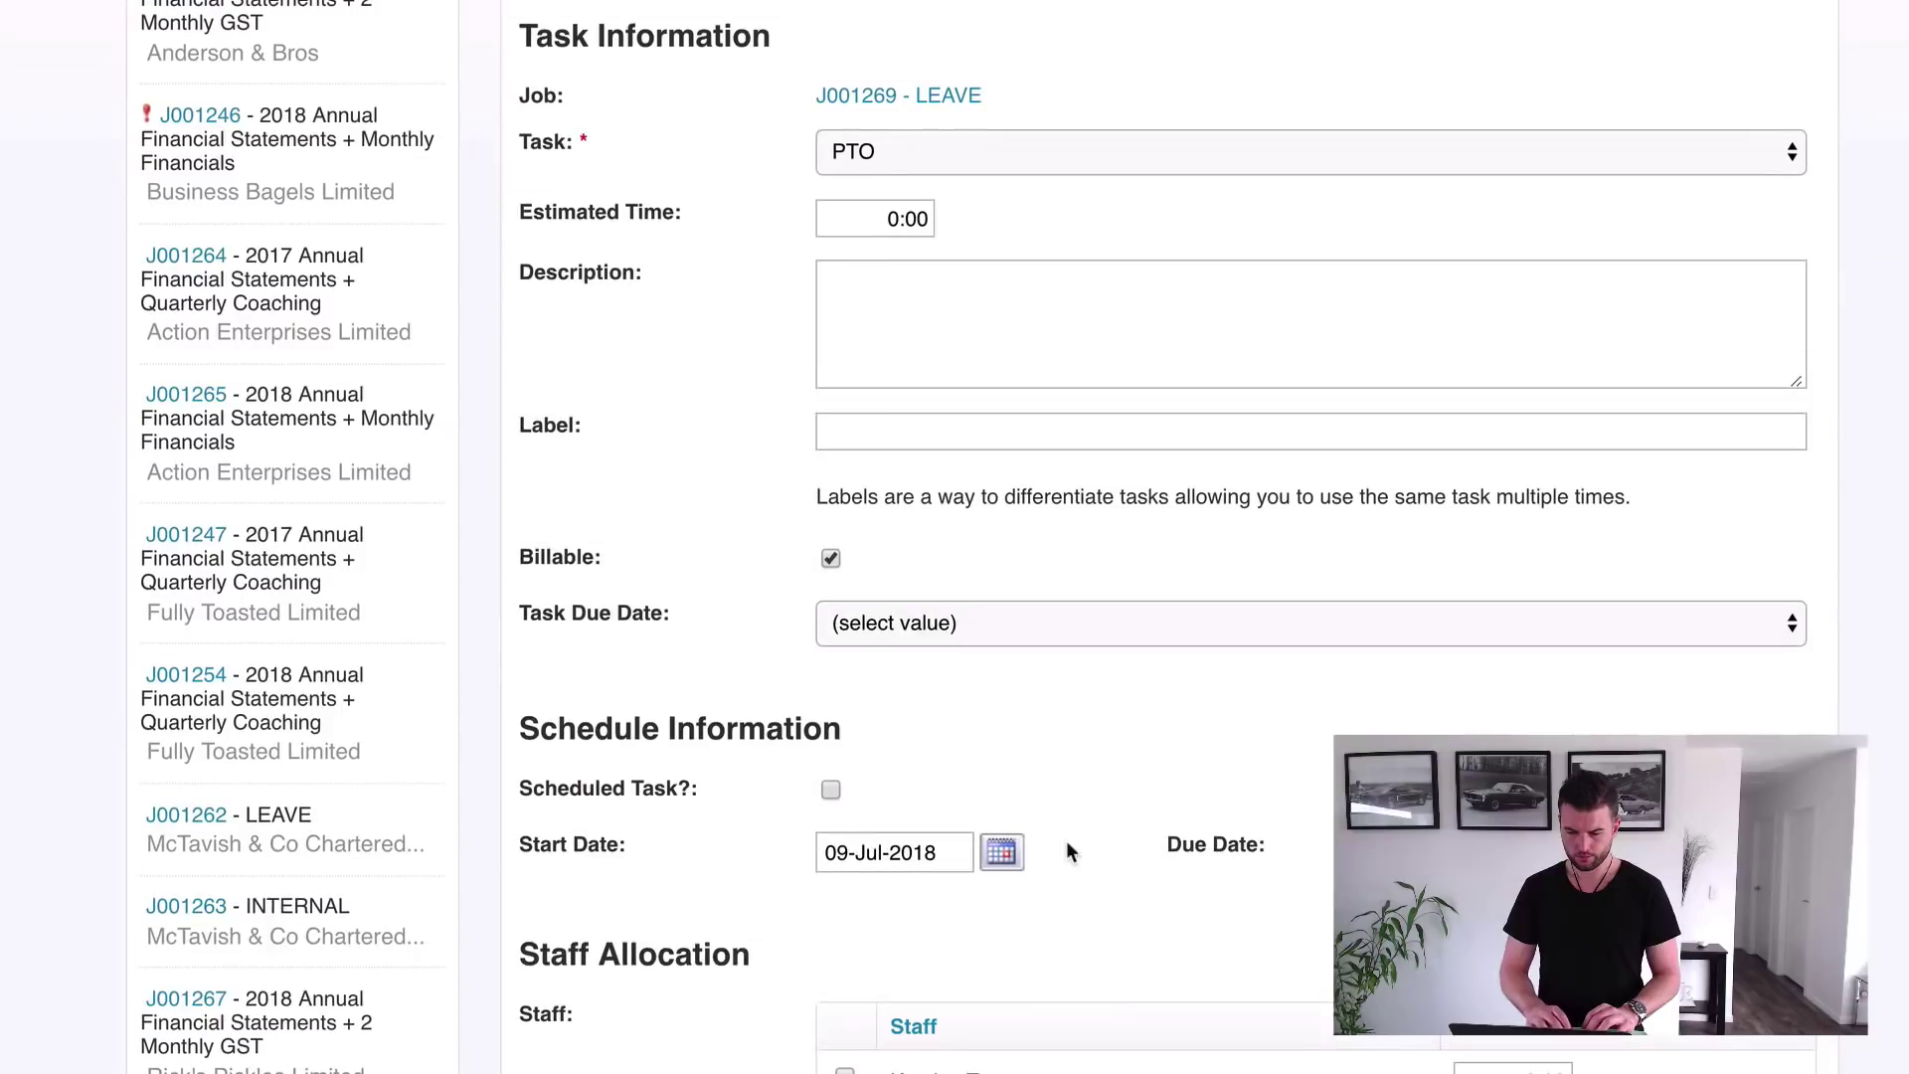
left_click(831, 559)
scroll(832, 559, "down", 6)
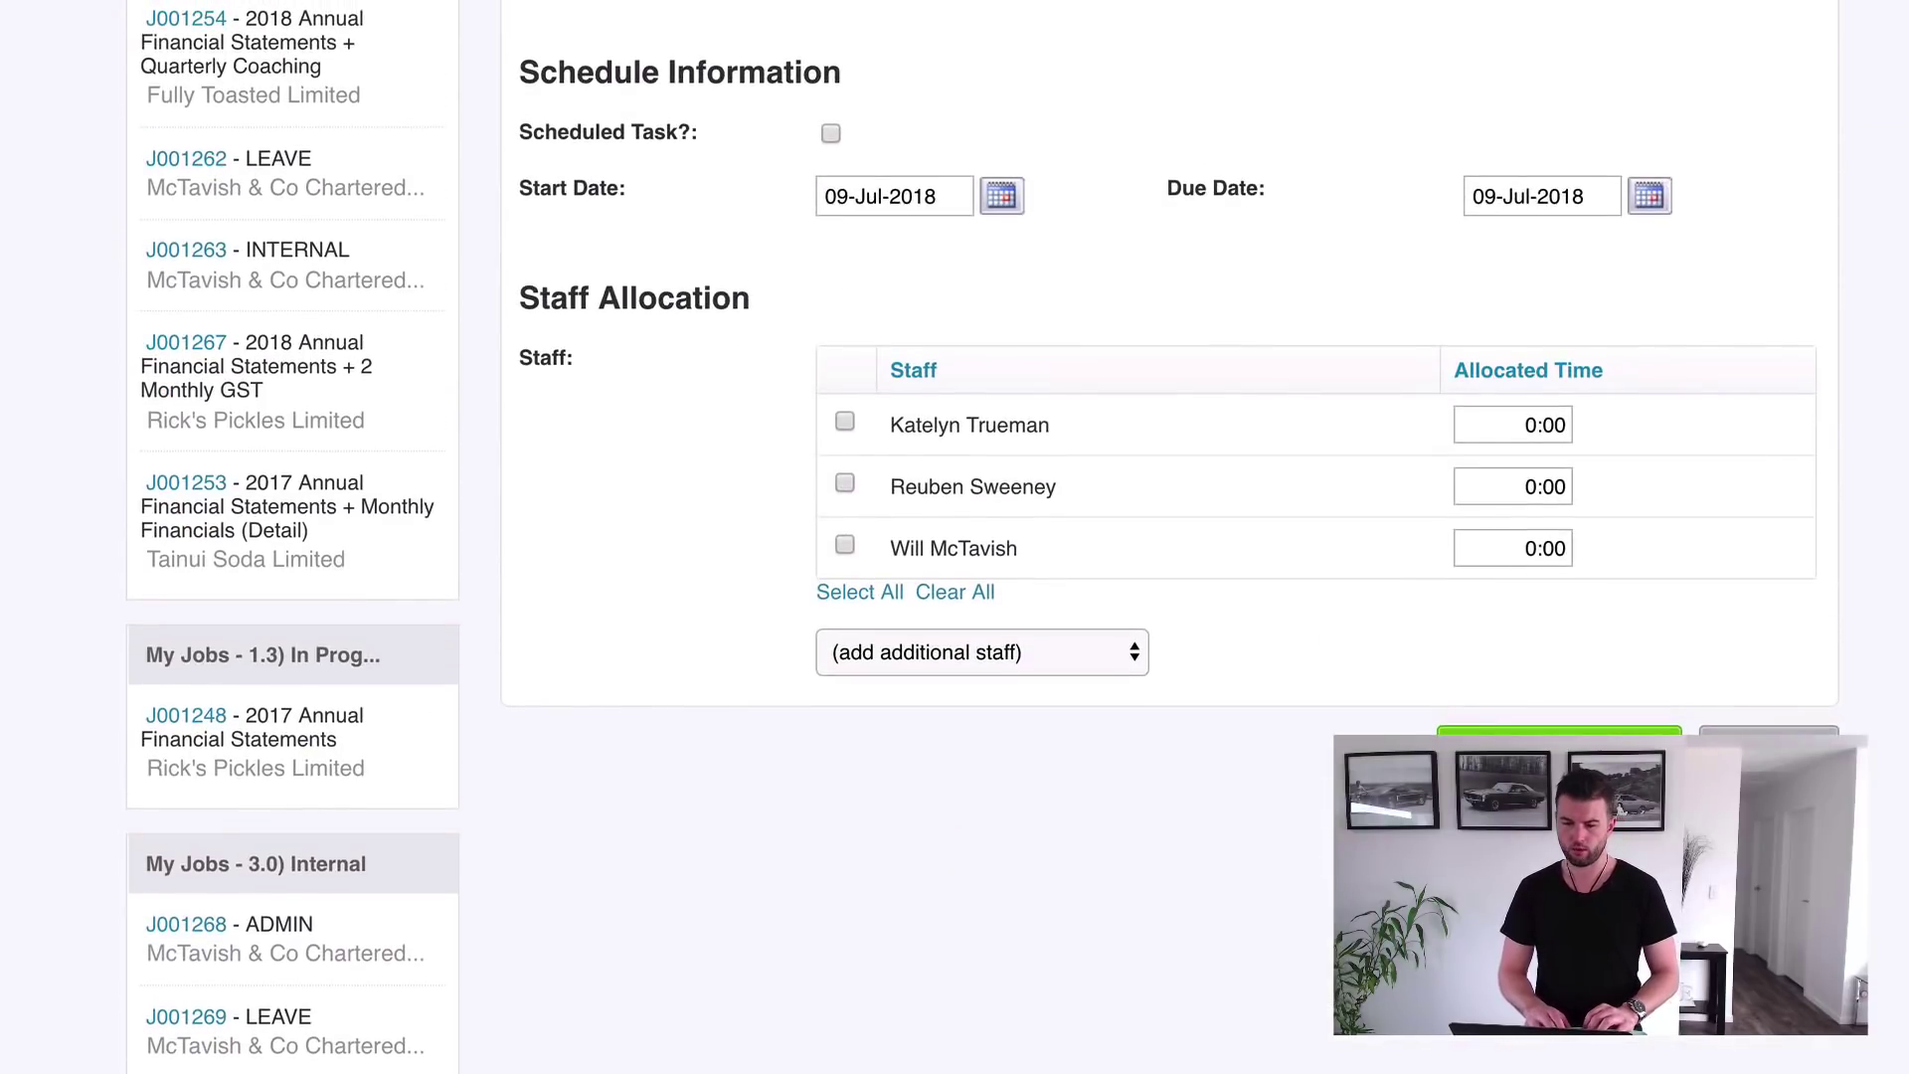
left_click(1559, 740)
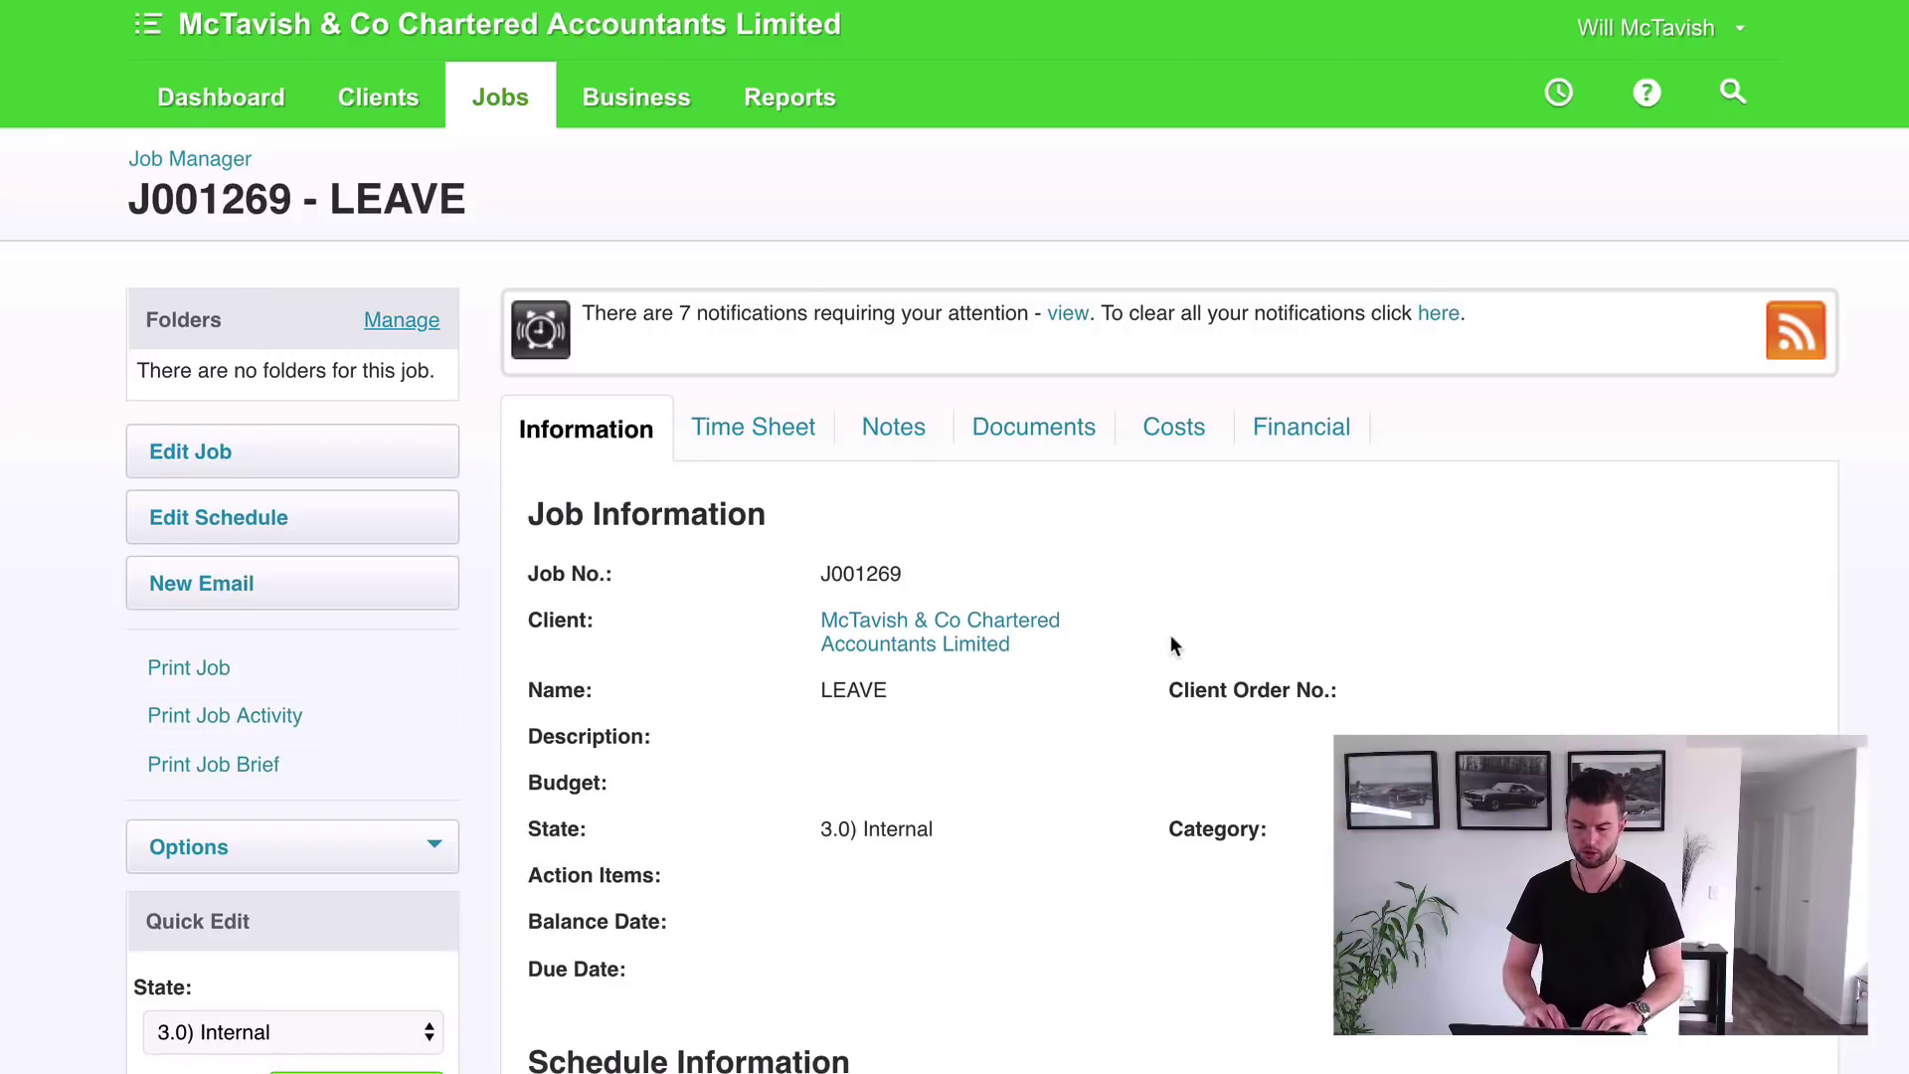
- Open the job list and review the LEAVE and ADMIN jobs in the 3.0) Internal state
mouse_move(492, 97)
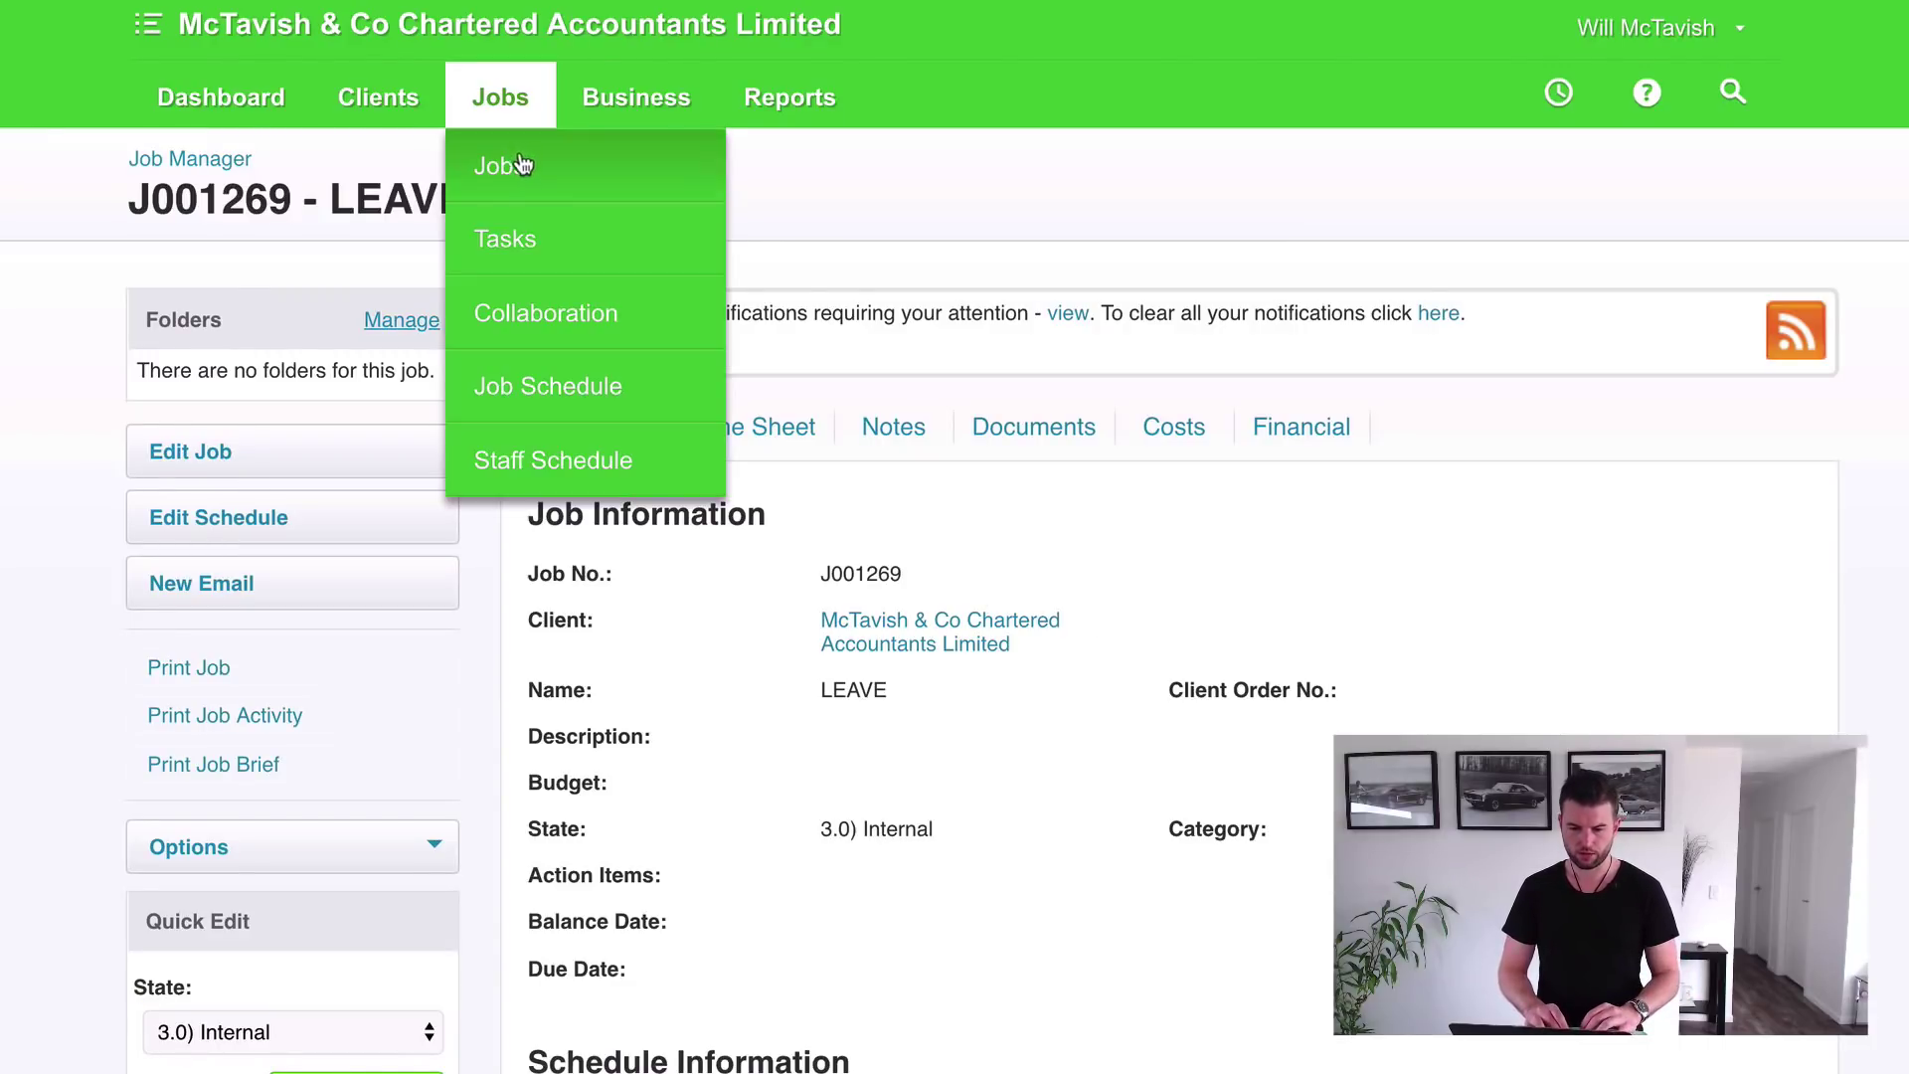
left_click(528, 177)
scroll(875, 427, "down", 15)
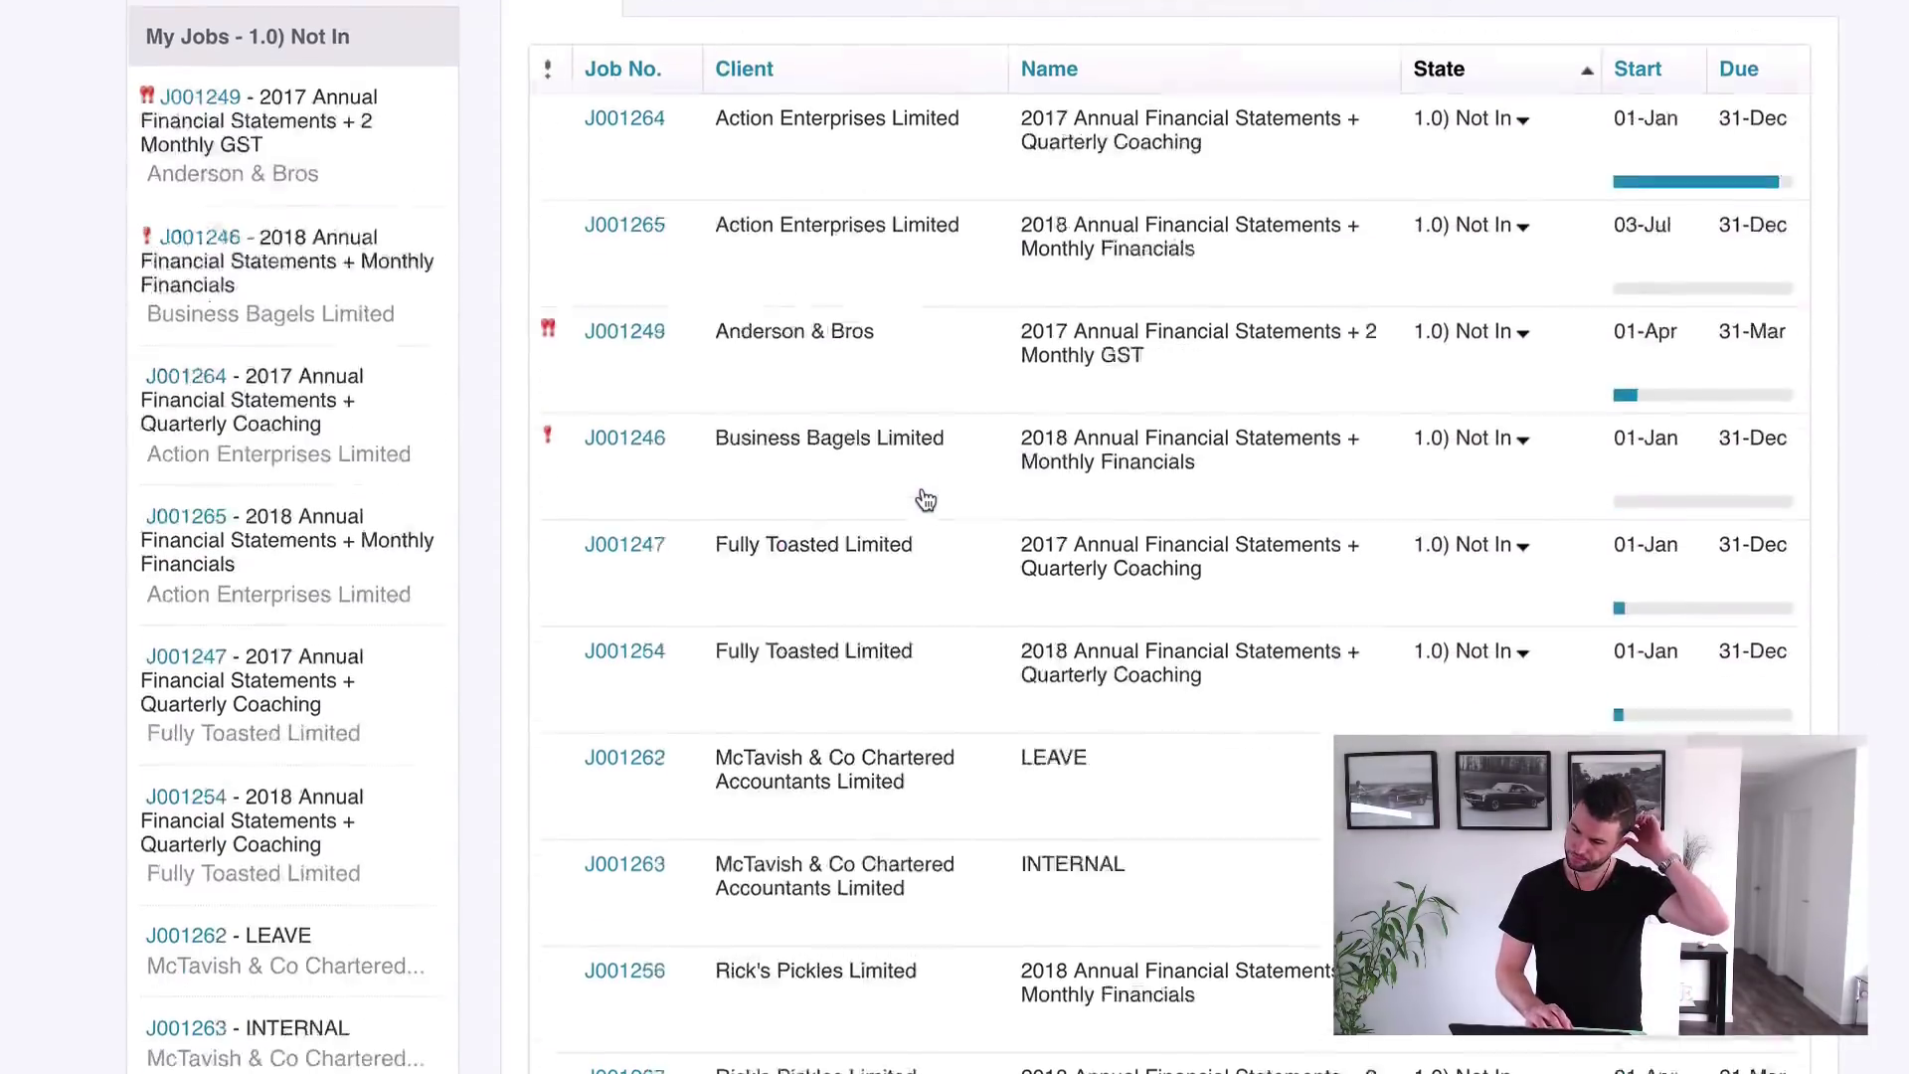
scroll(923, 488, "down", 3)
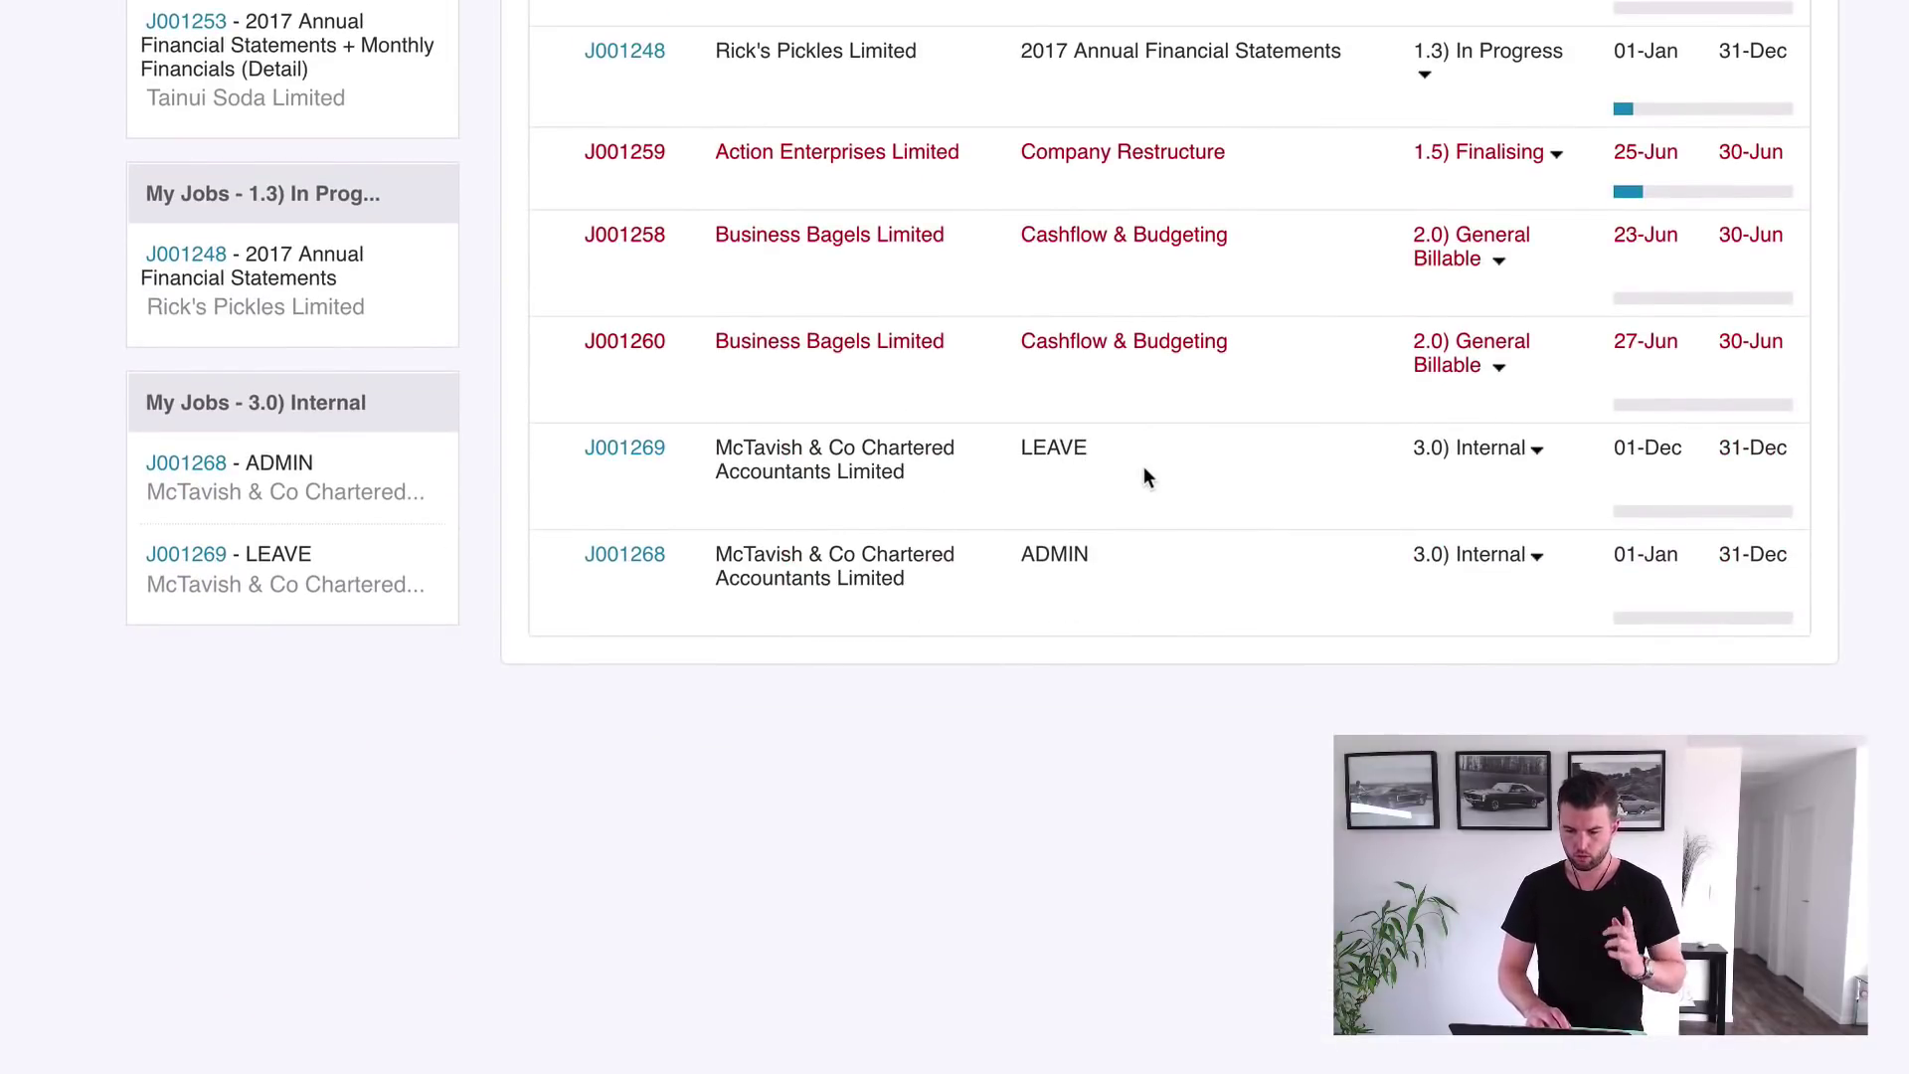
scroll(1144, 478, "up", 15)
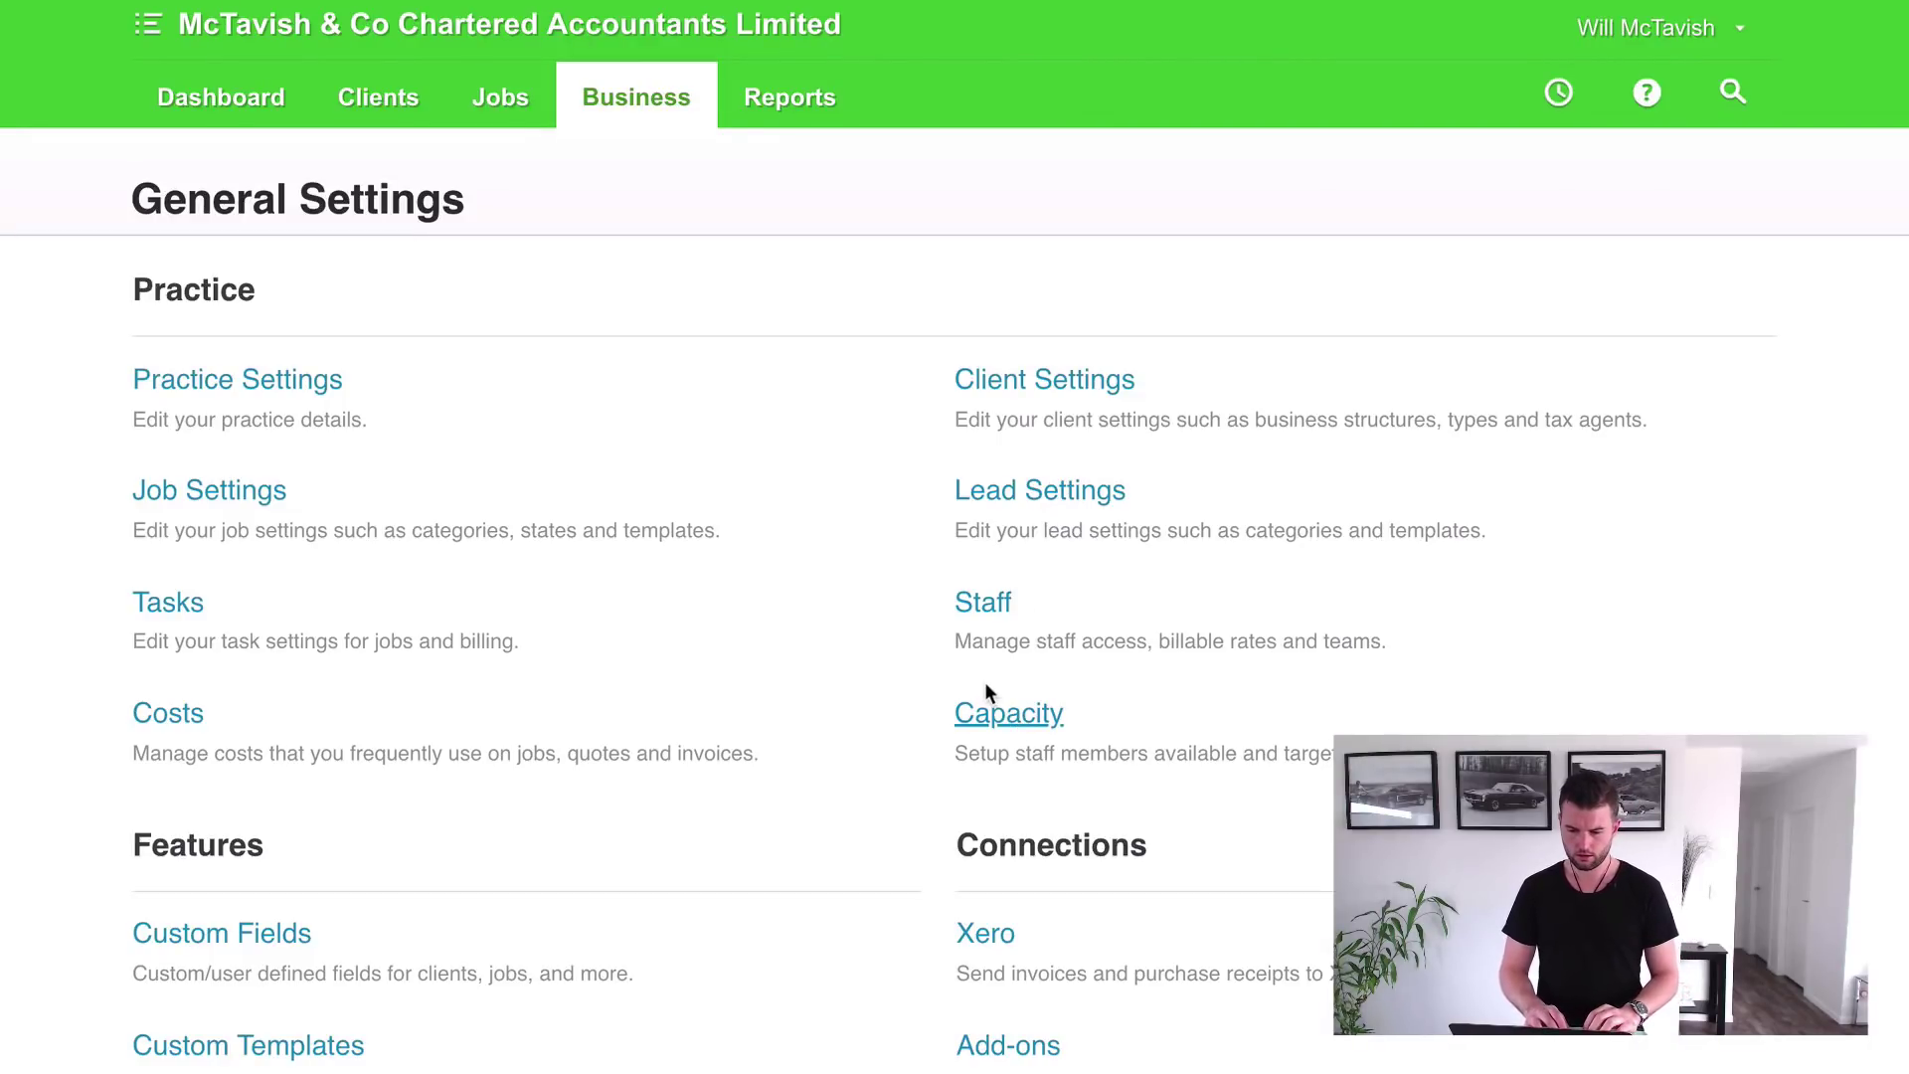
- Open the practice's capacity settings and choose the new LEAVE job, J001269, as the capacity reducing job
left_click(986, 686)
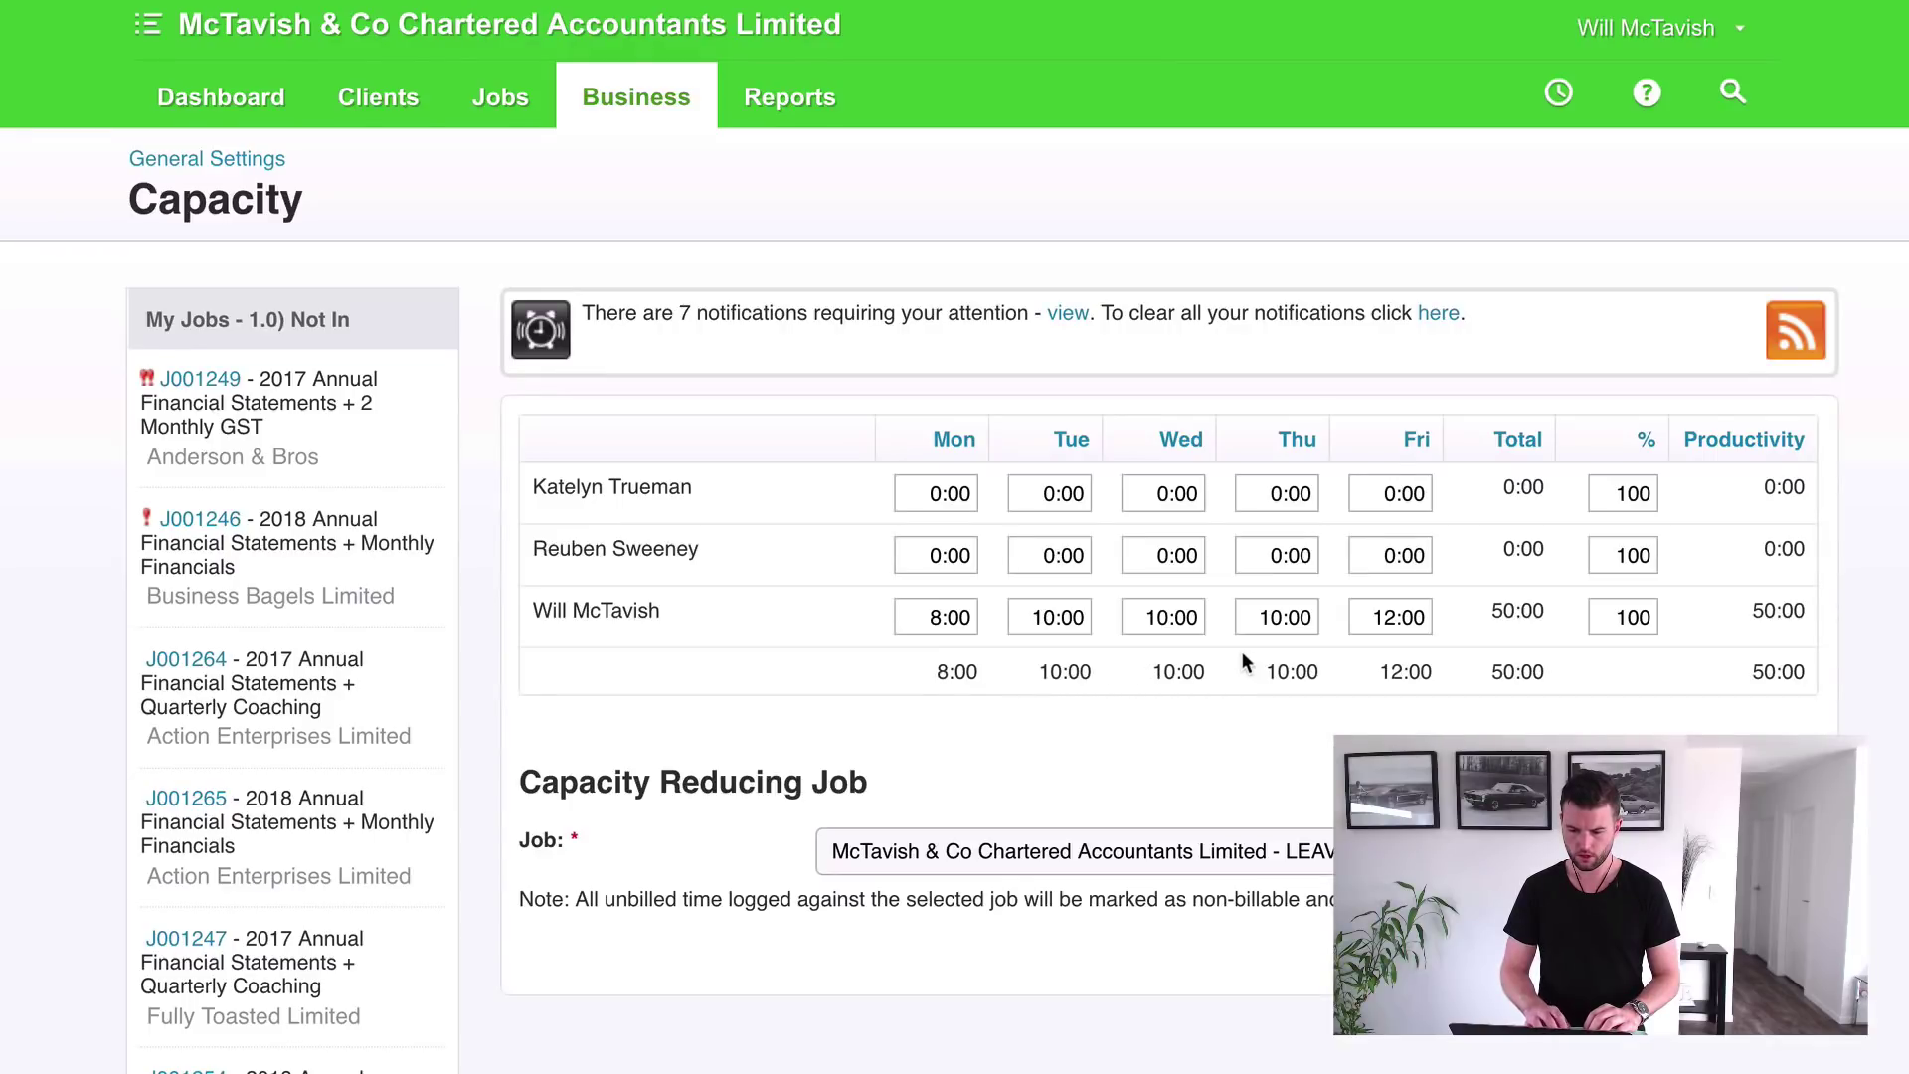
scroll(969, 757, "down", 1)
scroll(969, 754, "down", 1)
left_click(1006, 785)
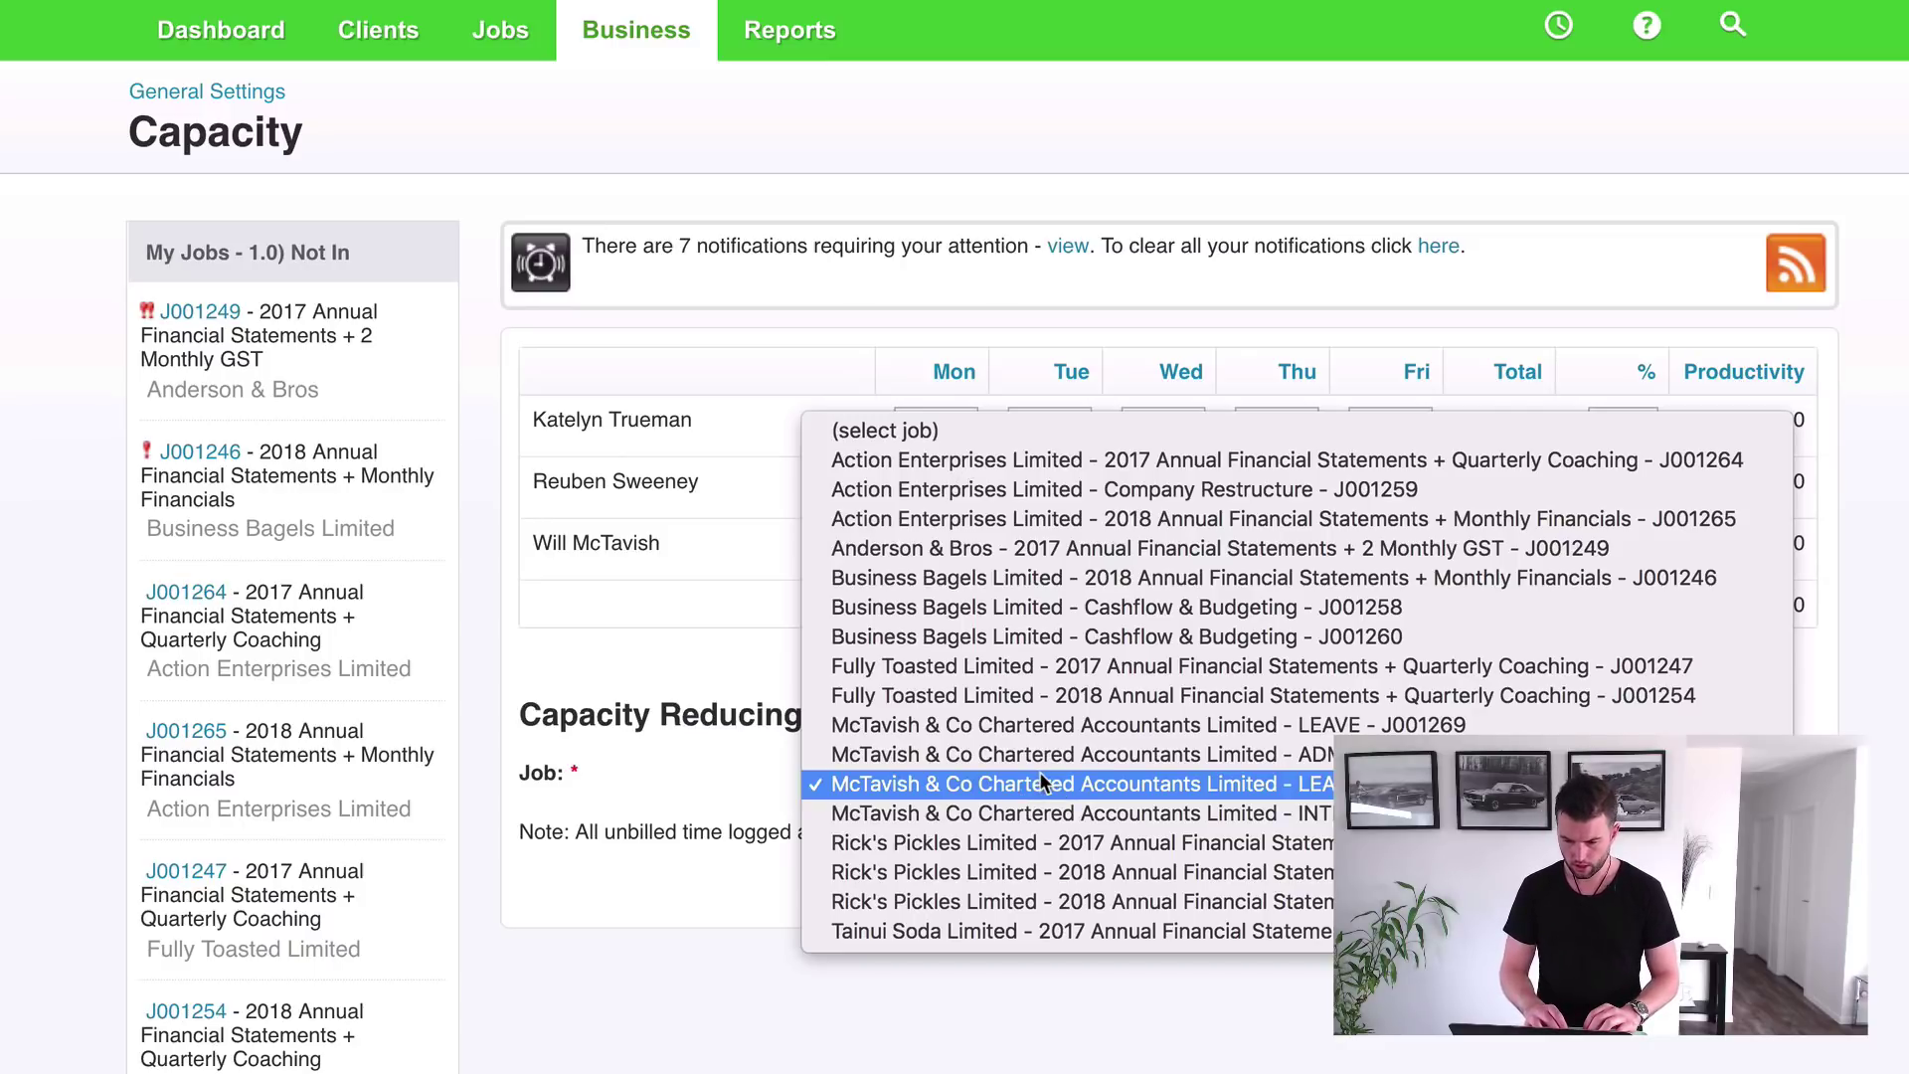
left_click(1007, 726)
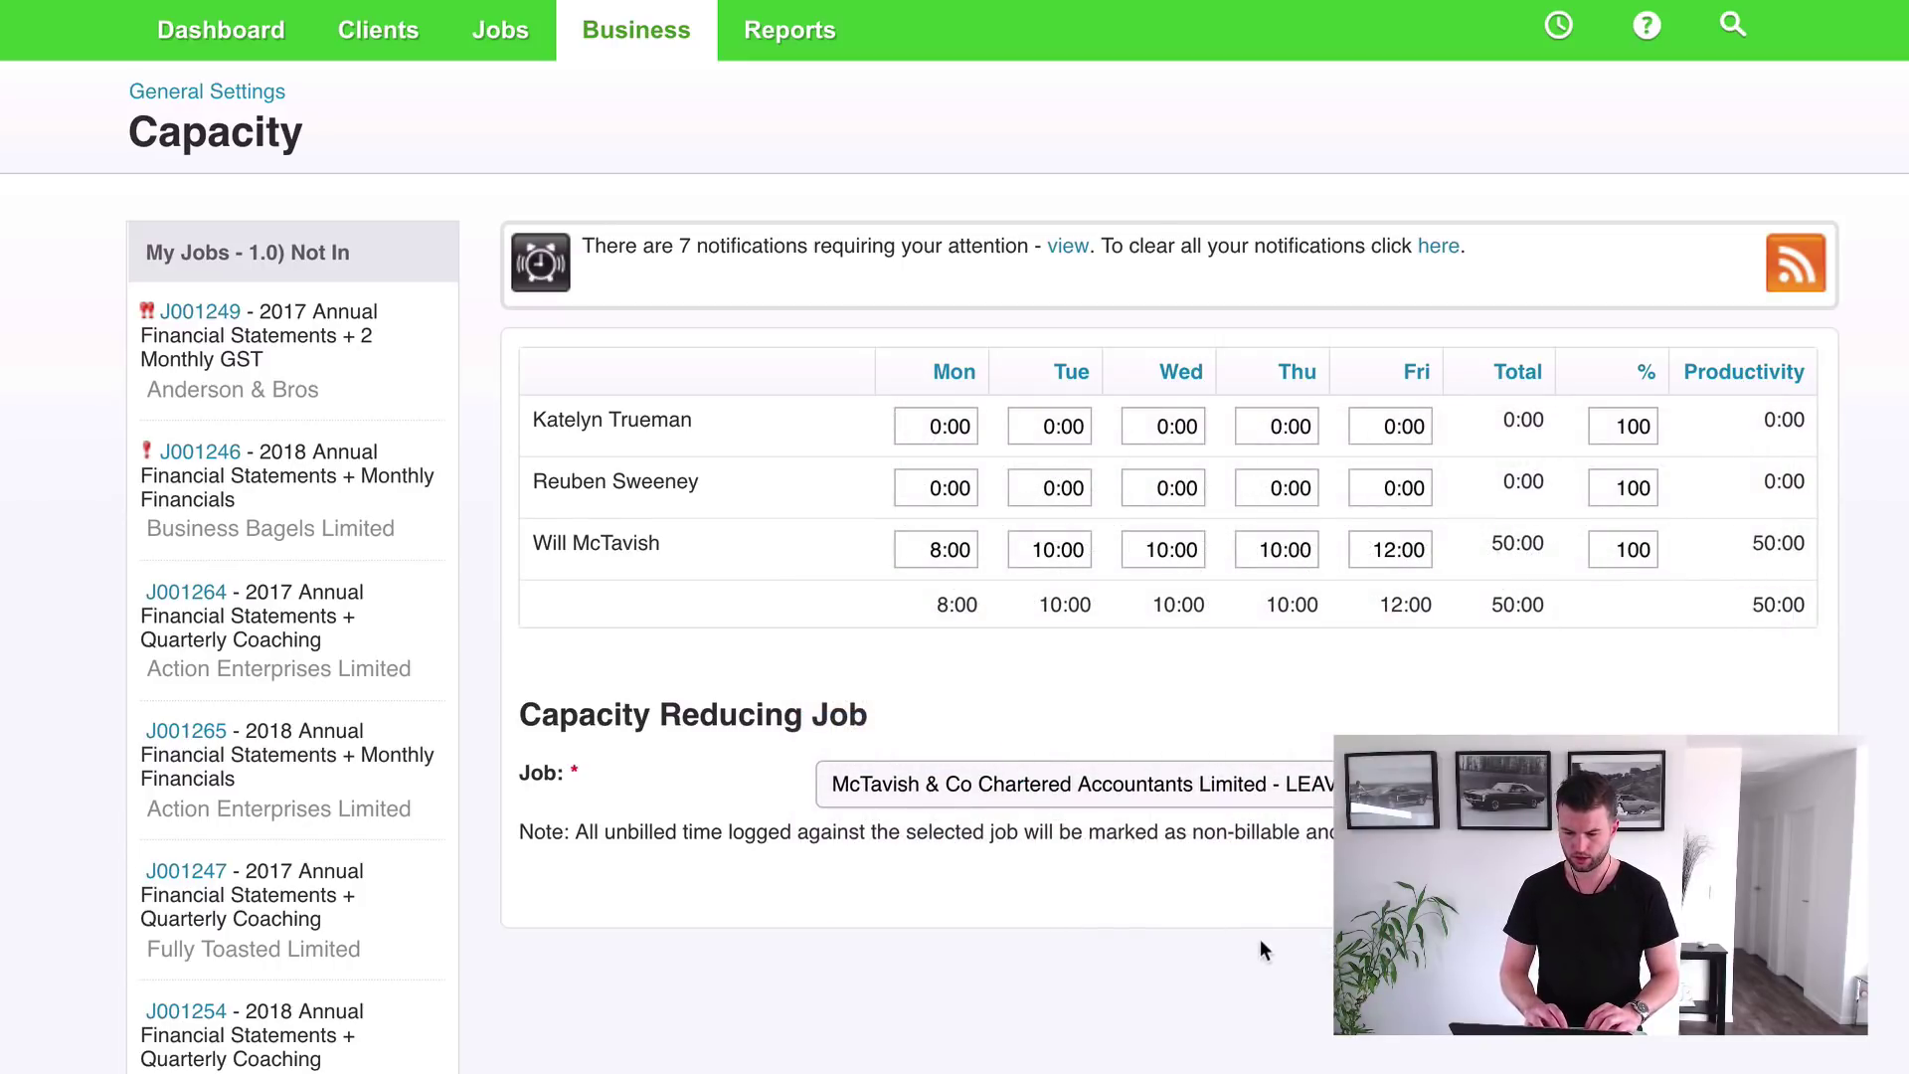